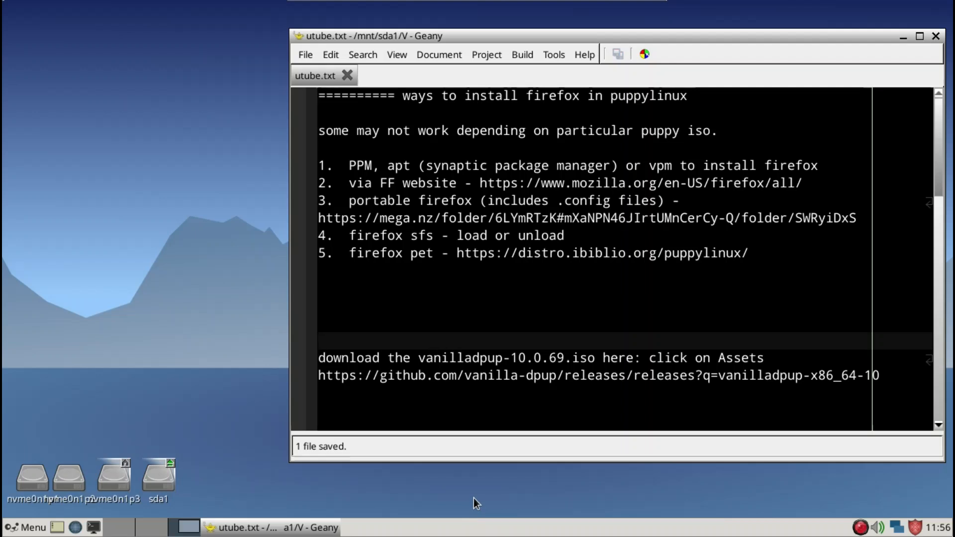
- Review the Firefox installation methods listed in utube.txt and check which Internet applications are installed
{"action": "key", "text": "super+d"}
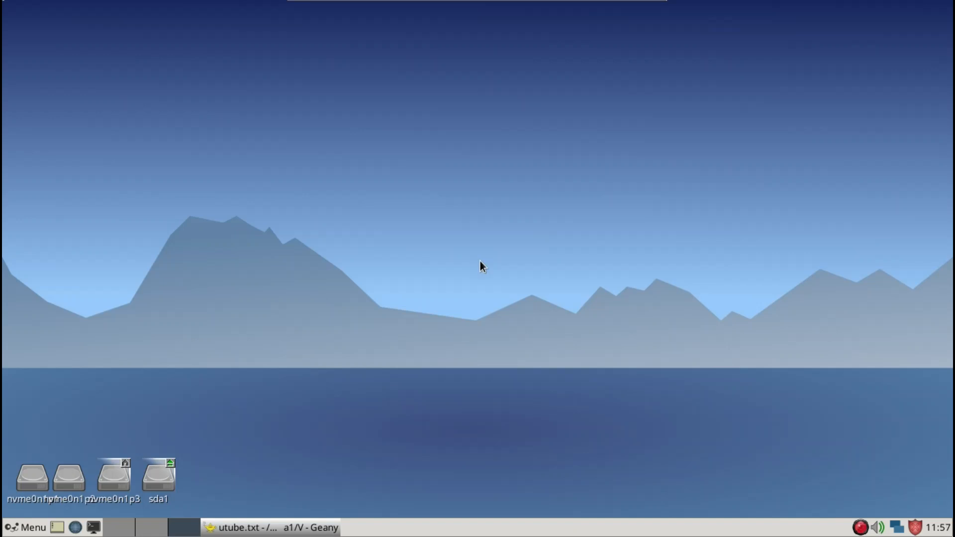
{"action": "key", "text": "alt+Tab"}
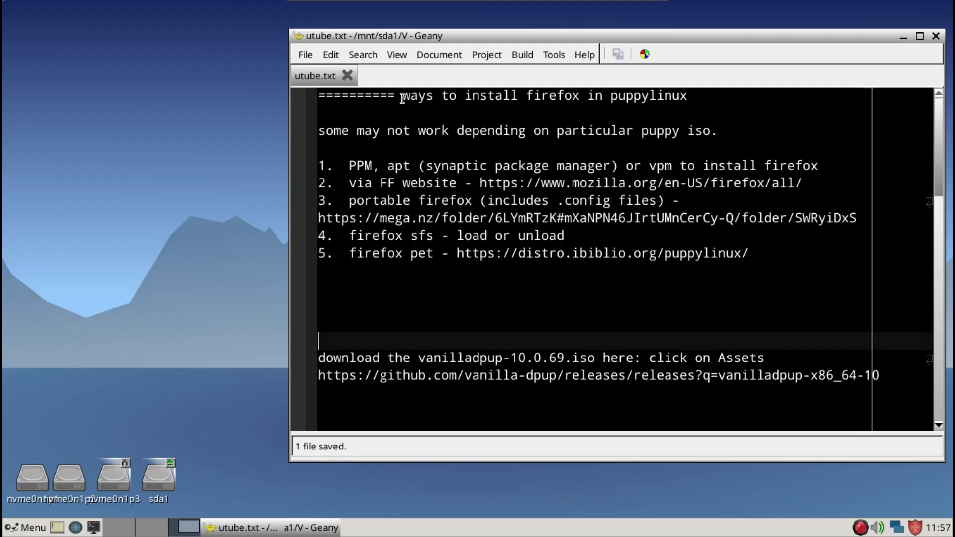
{"action": "left_click", "coordinate": [586, 94]}
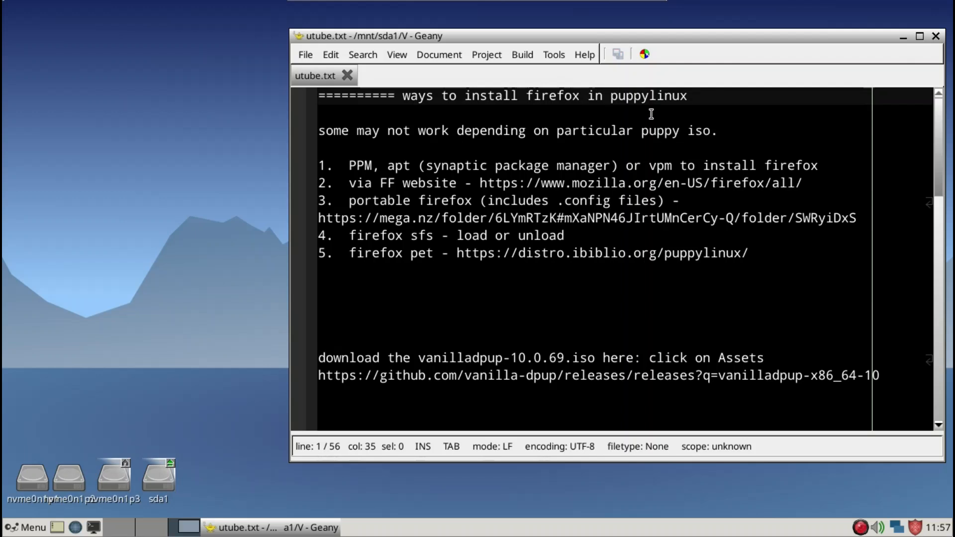
{"action": "right_click", "coordinate": [187, 192]}
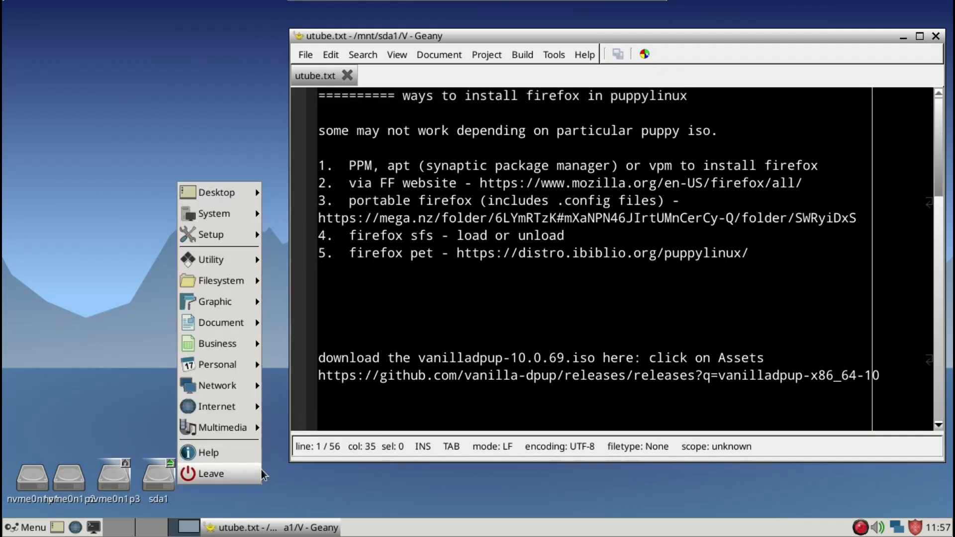
{"action": "mouse_move", "coordinate": [239, 408]}
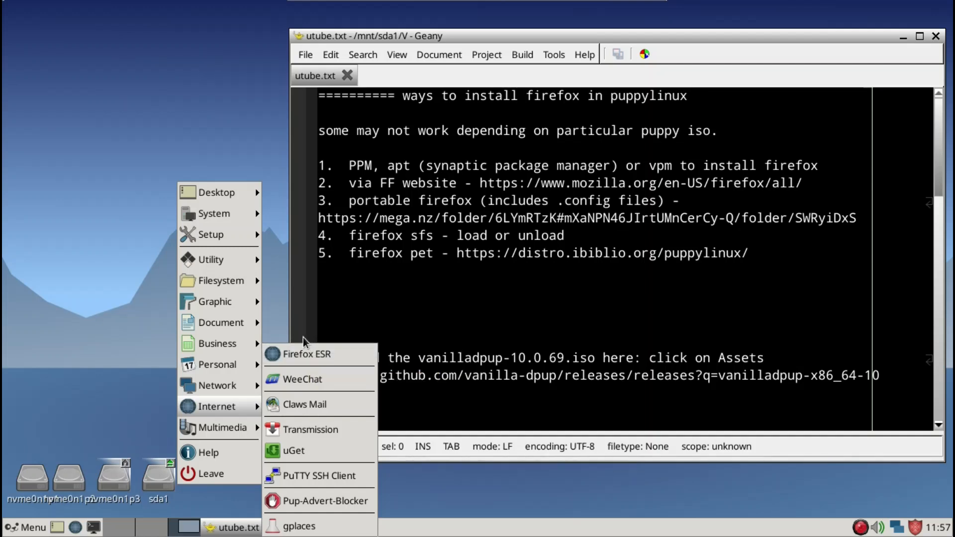
{"action": "left_click", "coordinate": [232, 147]}
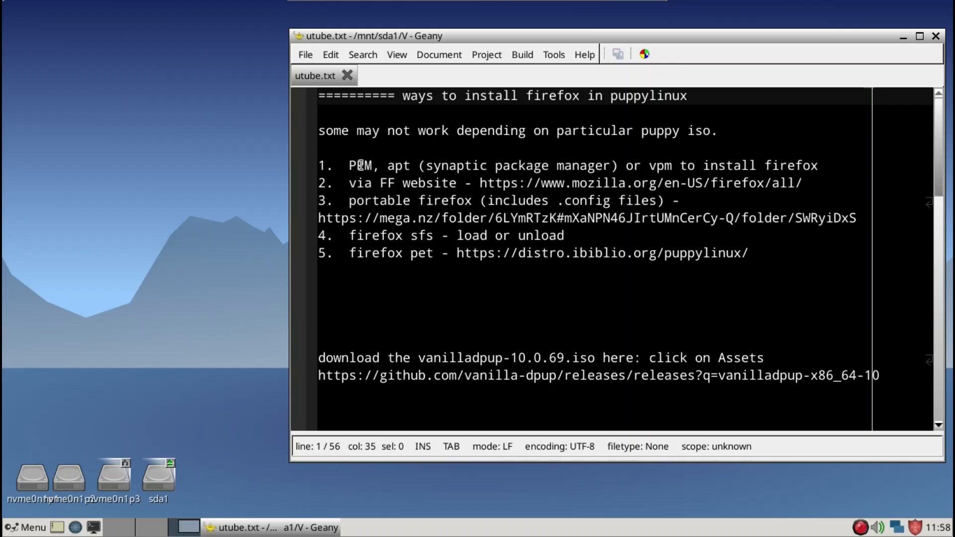
{"action": "left_click", "coordinate": [414, 164]}
{"action": "key", "text": "Left"}
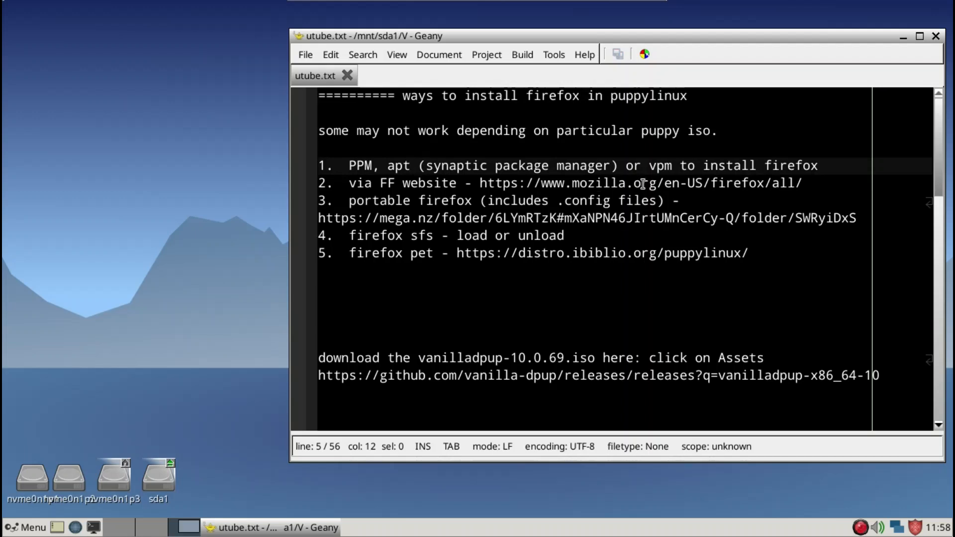
{"action": "left_click", "coordinate": [619, 166]}
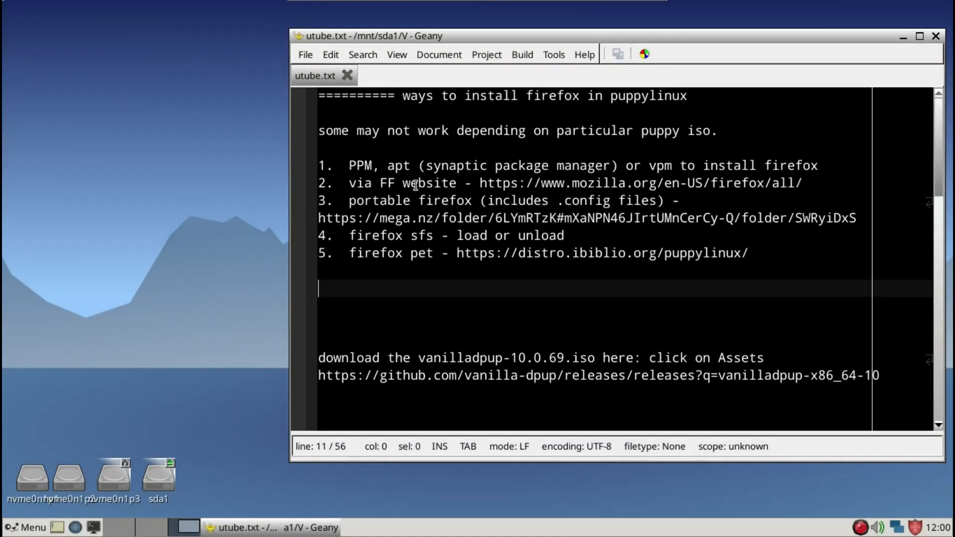
{"action": "left_click", "coordinate": [478, 184]}
{"action": "left_click_drag", "start_coordinate": [478, 184], "coordinate": [803, 185]}
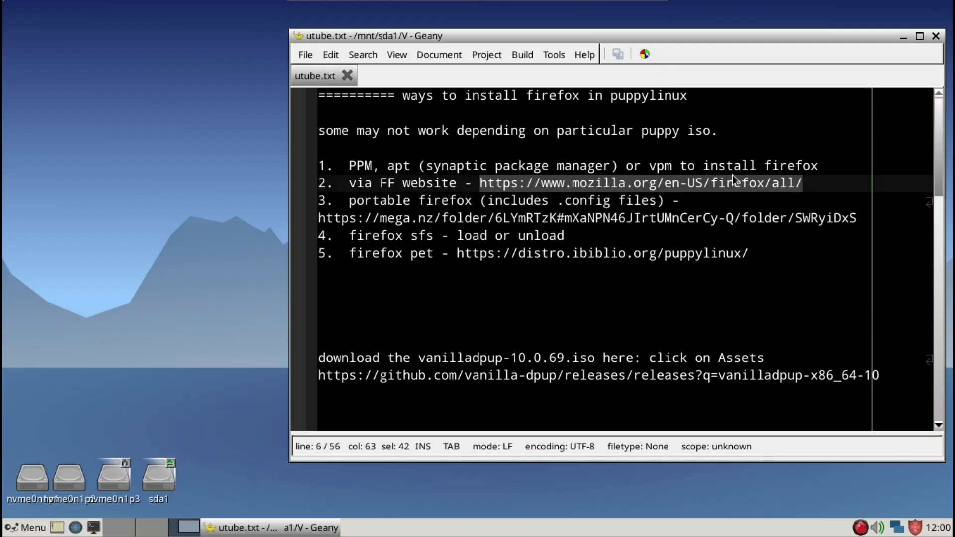
{"action": "right_click", "coordinate": [568, 186]}
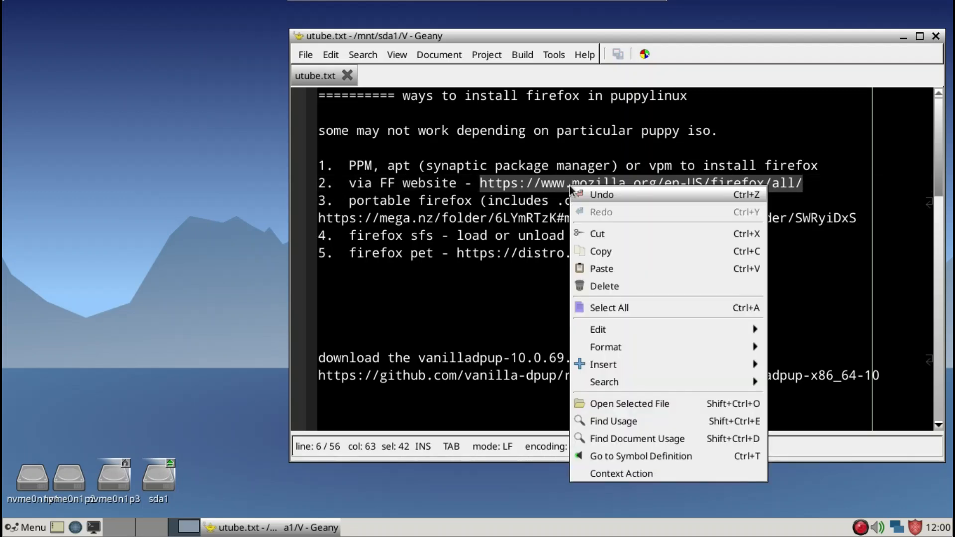
{"action": "left_click", "coordinate": [626, 251]}
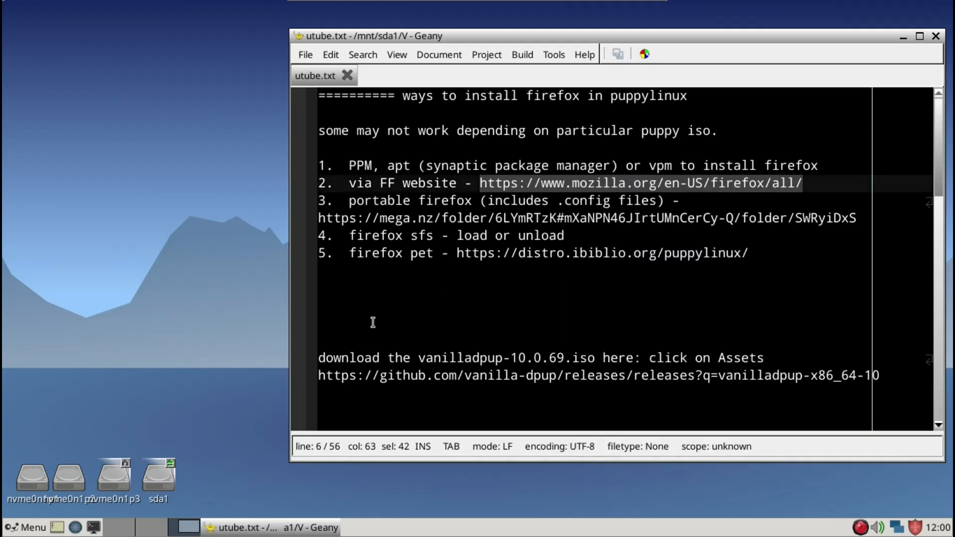
- Switch to the first, empty virtual desktop and launch the Firefox ESR browser
{"action": "left_click", "coordinate": [122, 531]}
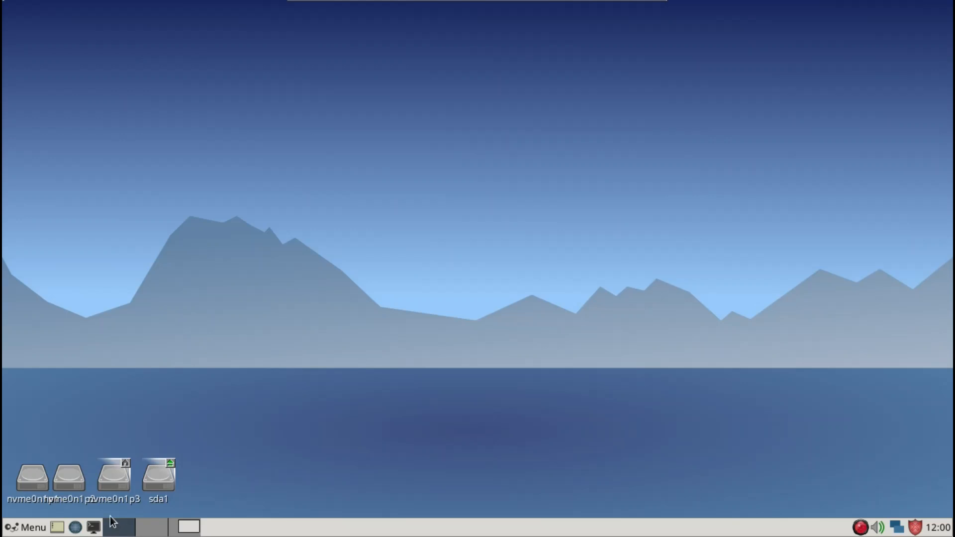
{"action": "right_click", "coordinate": [536, 231]}
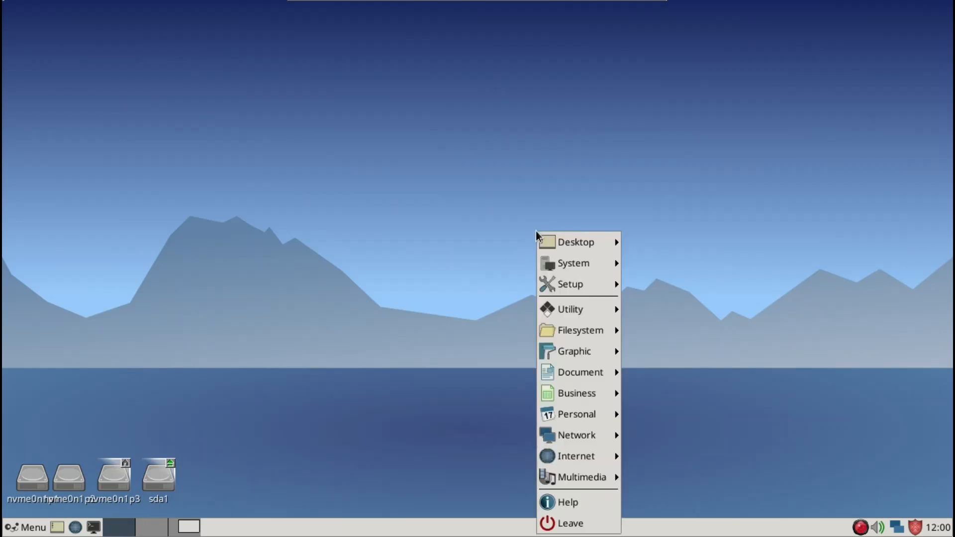
{"action": "mouse_move", "coordinate": [601, 394]}
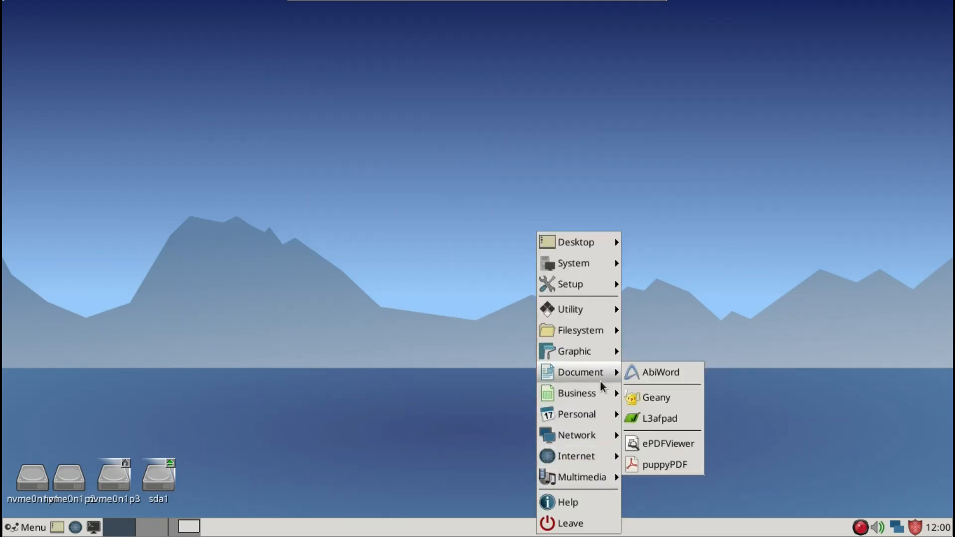
{"action": "mouse_move", "coordinate": [585, 454]}
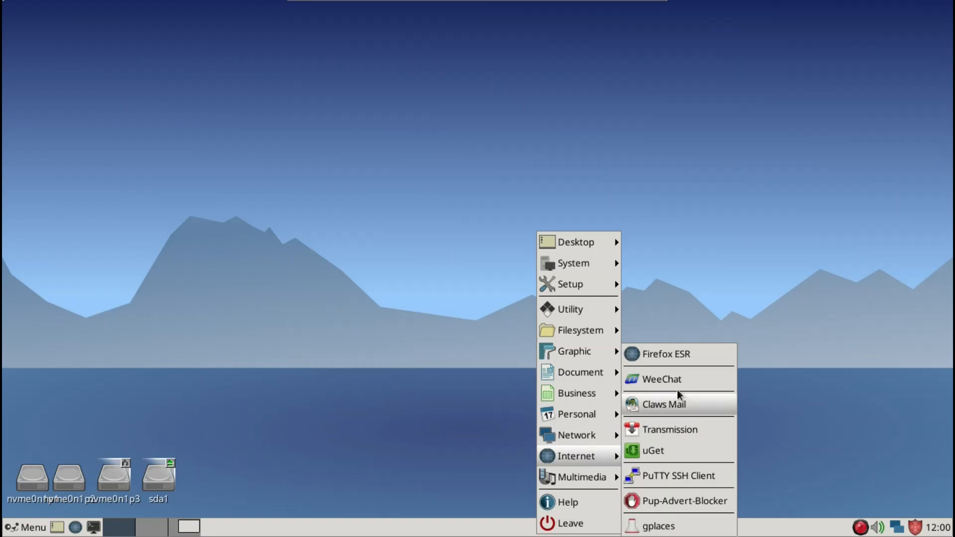
{"action": "left_click", "coordinate": [689, 356]}
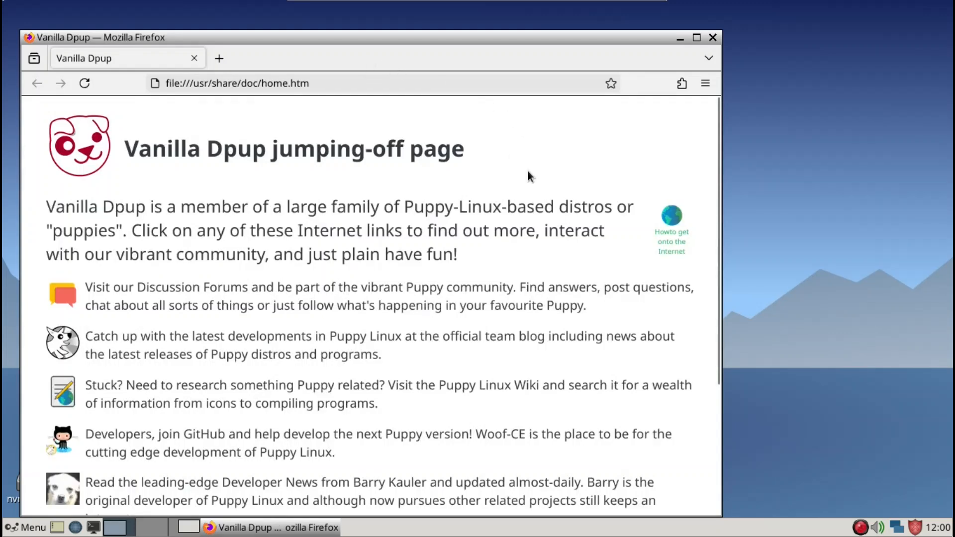
{"action": "key", "text": "ctrl+l"}
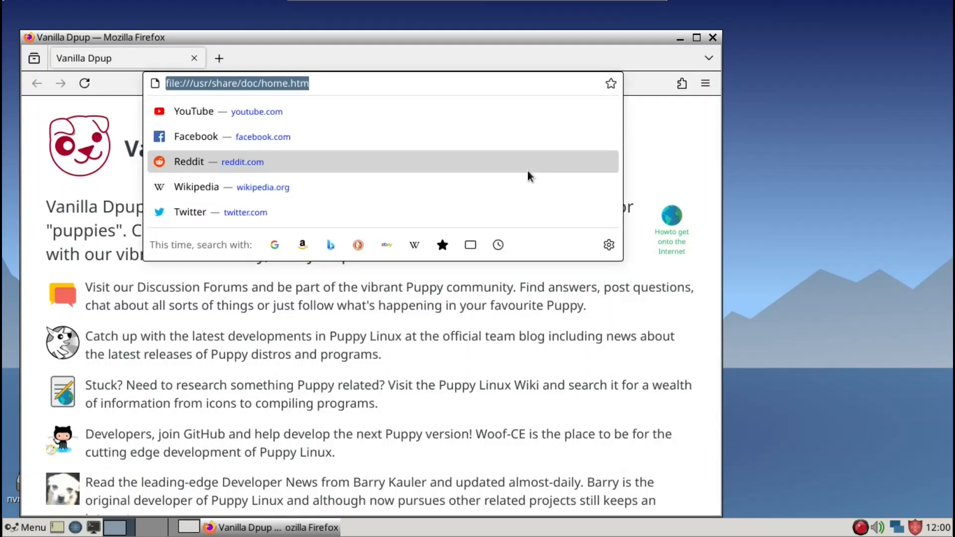
{"action": "key", "text": "ctrl+v"}
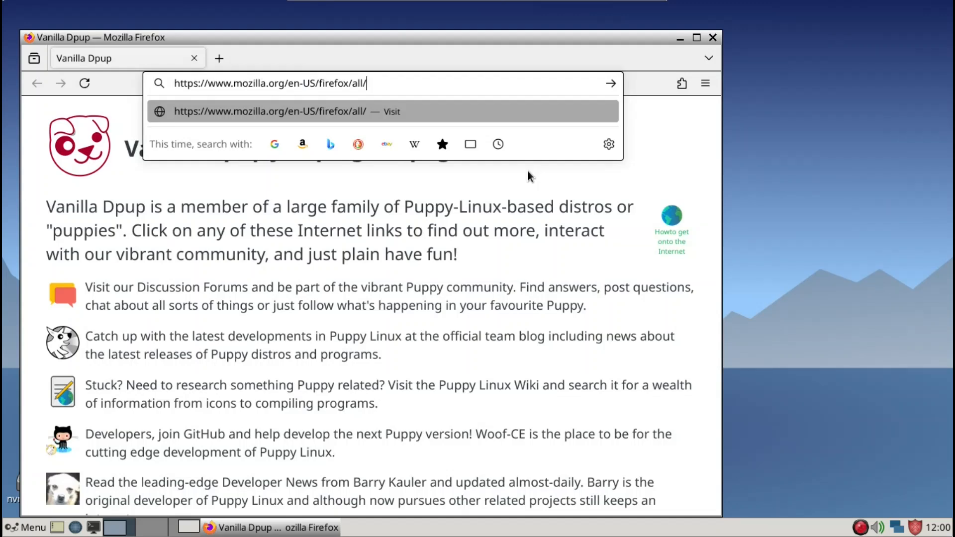
{"action": "key", "text": "Escape"}
{"action": "key", "text": "Escape"}
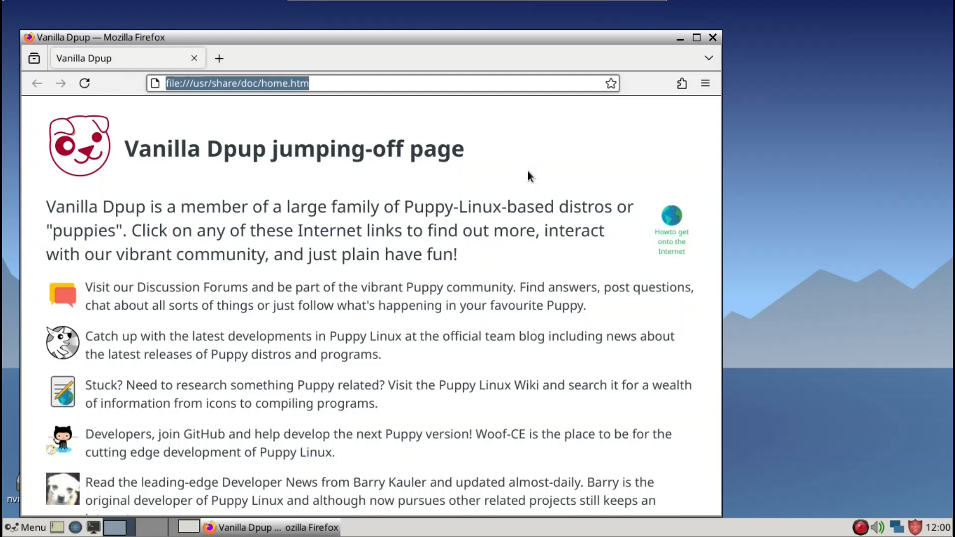
{"action": "key", "text": "Down"}
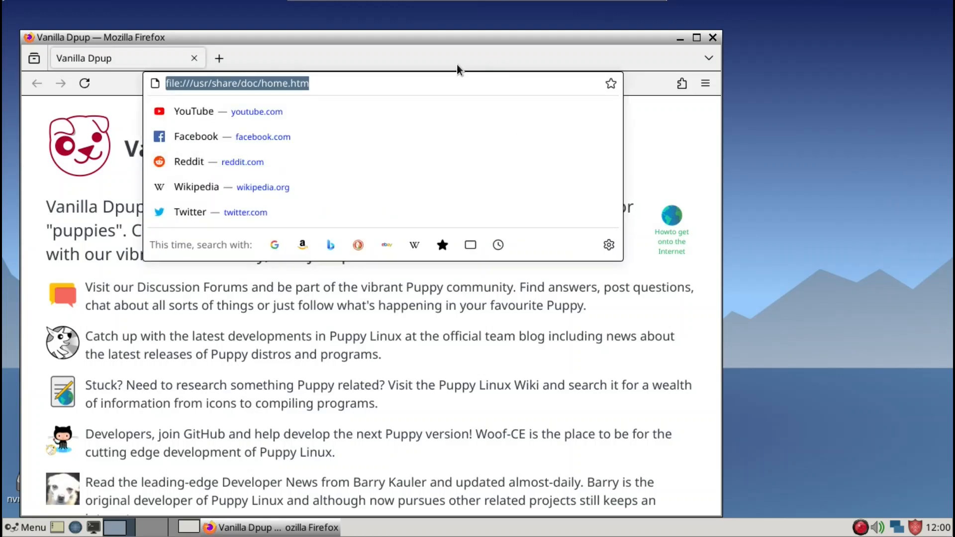
{"action": "key", "text": "ctrl+v"}
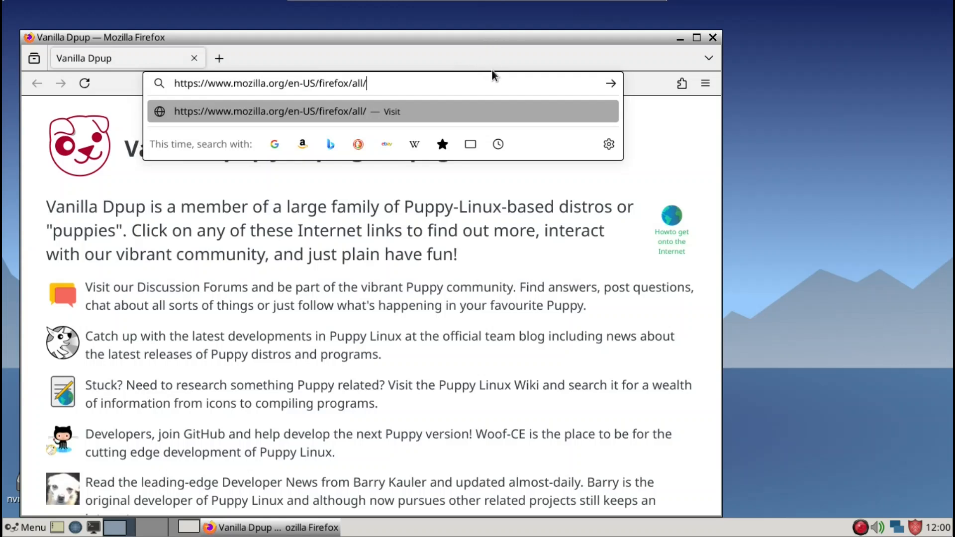
{"action": "key", "text": "Return"}
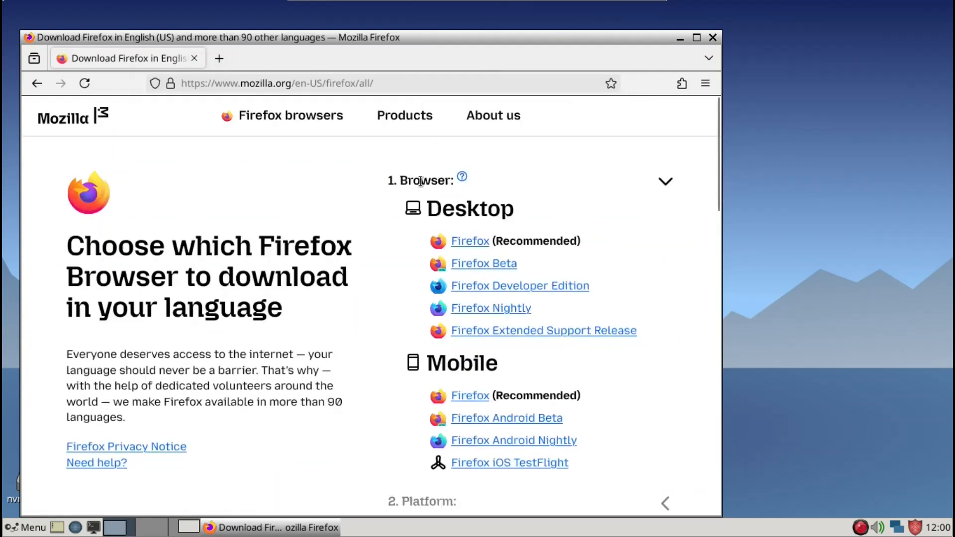
- Download the recommended desktop Firefox for Linux 64-bit in English (US) and close the browser
{"action": "left_click_drag", "start_coordinate": [413, 41], "coordinate": [409, 10]}
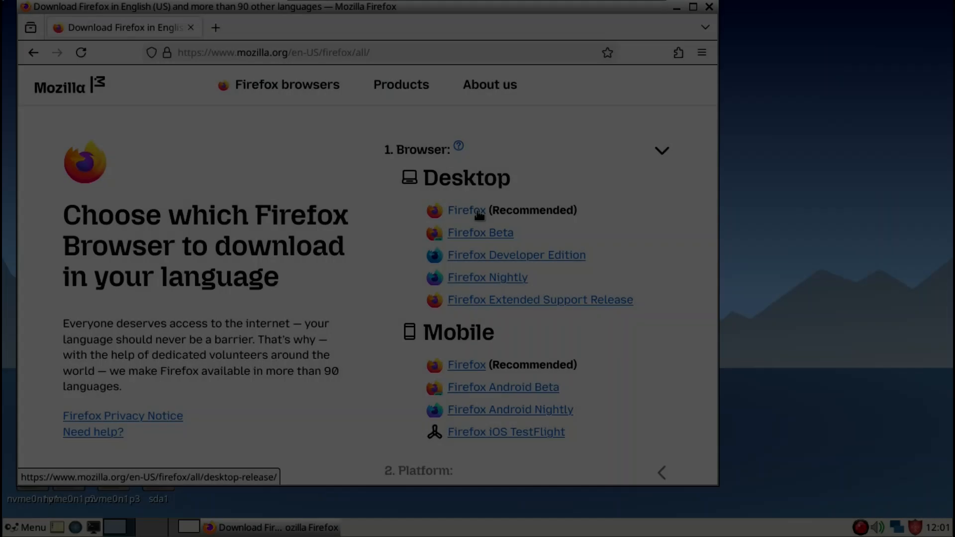
{"action": "left_click", "coordinate": [479, 214]}
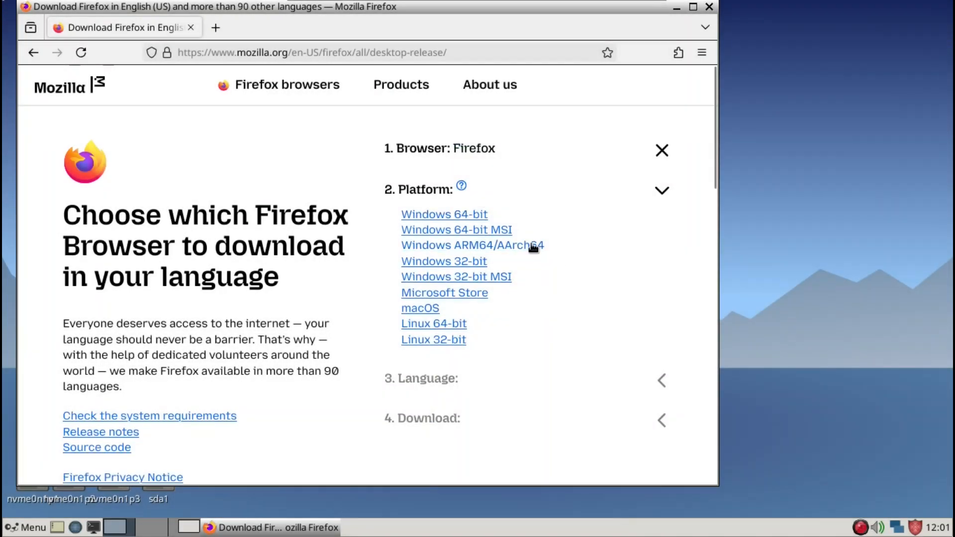
{"action": "left_click", "coordinate": [458, 329]}
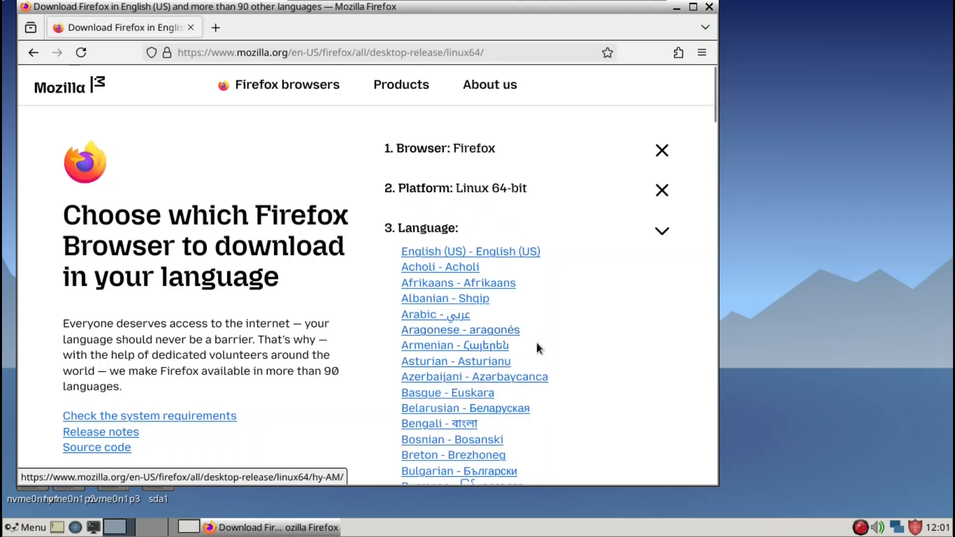
{"action": "left_click", "coordinate": [483, 252]}
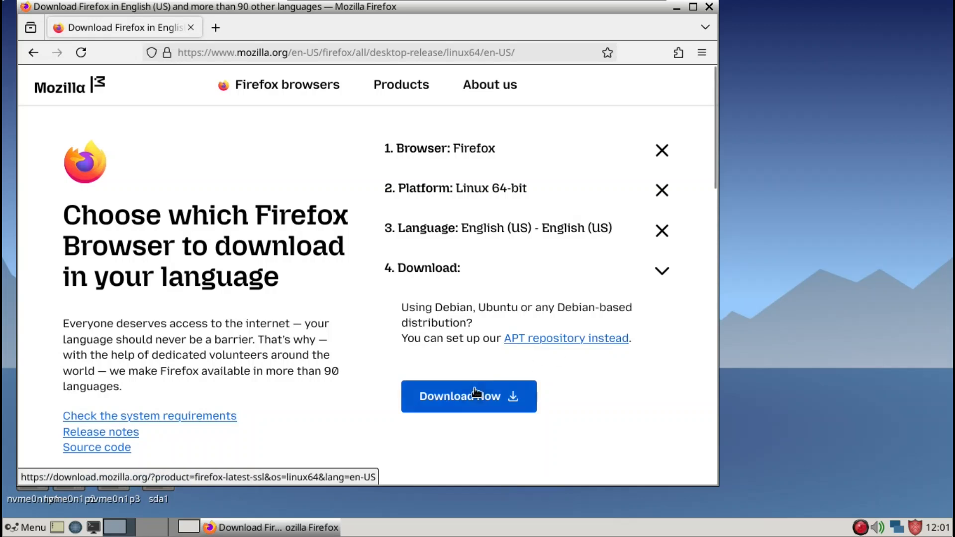
{"action": "left_click", "coordinate": [490, 398]}
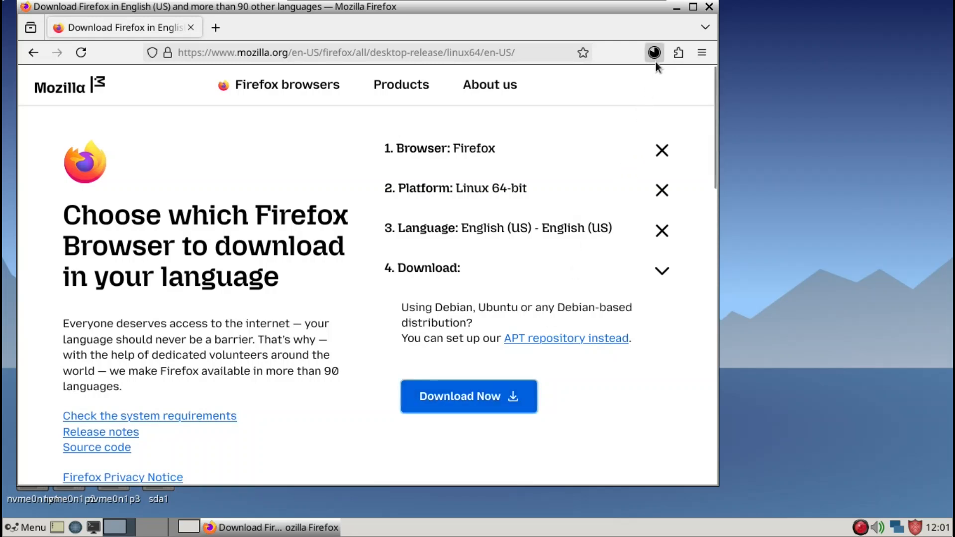
{"action": "left_click", "coordinate": [709, 7]}
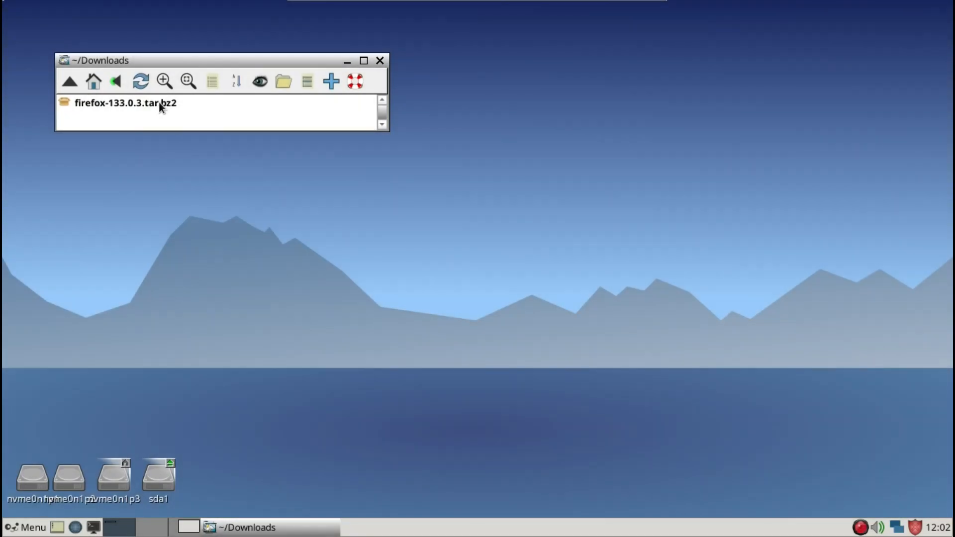
- Extract firefox-133.0.3.tar.bz2 with pExtract into the Downloads folder without creating a subdirectory
{"action": "right_click", "coordinate": [159, 103]}
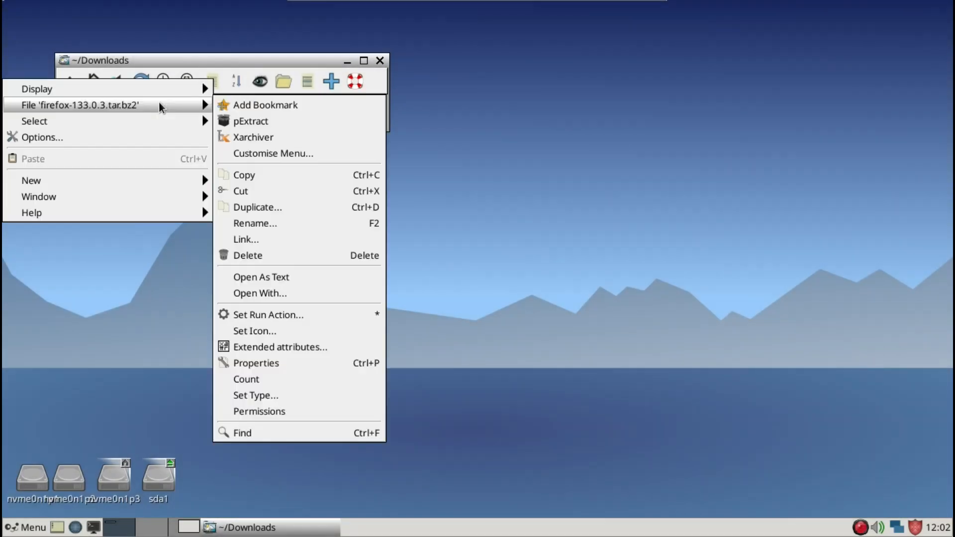
{"action": "left_click", "coordinate": [249, 125]}
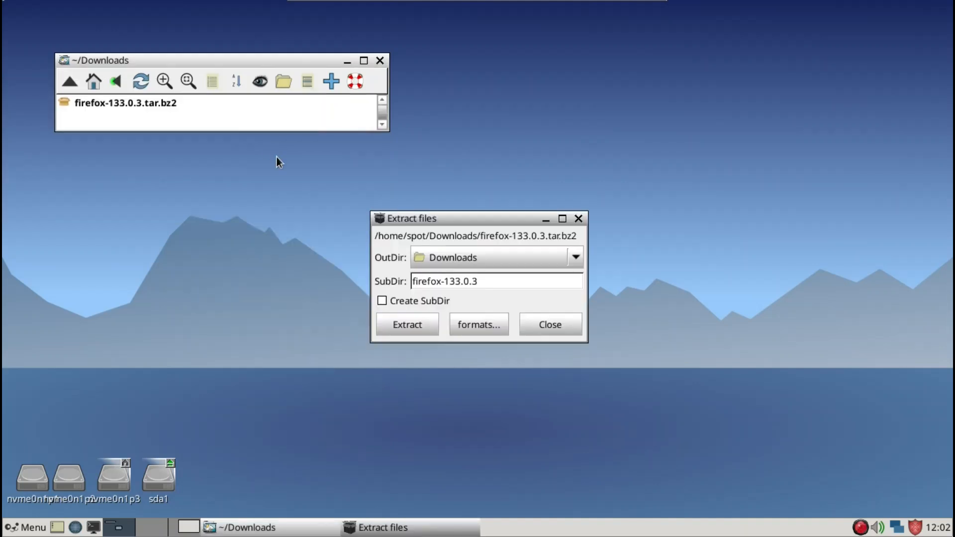
{"action": "left_click", "coordinate": [416, 324]}
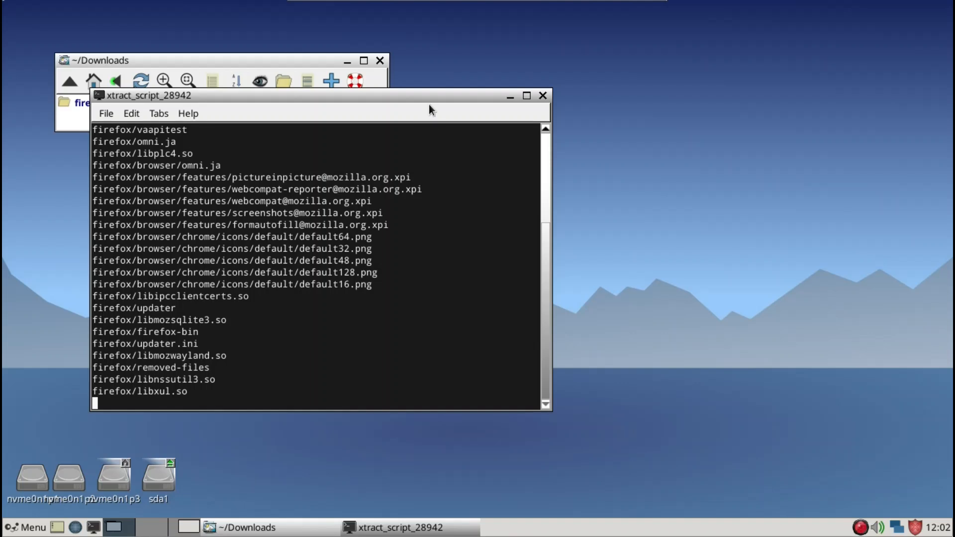
{"action": "left_click_drag", "start_coordinate": [429, 102], "coordinate": [728, 81]}
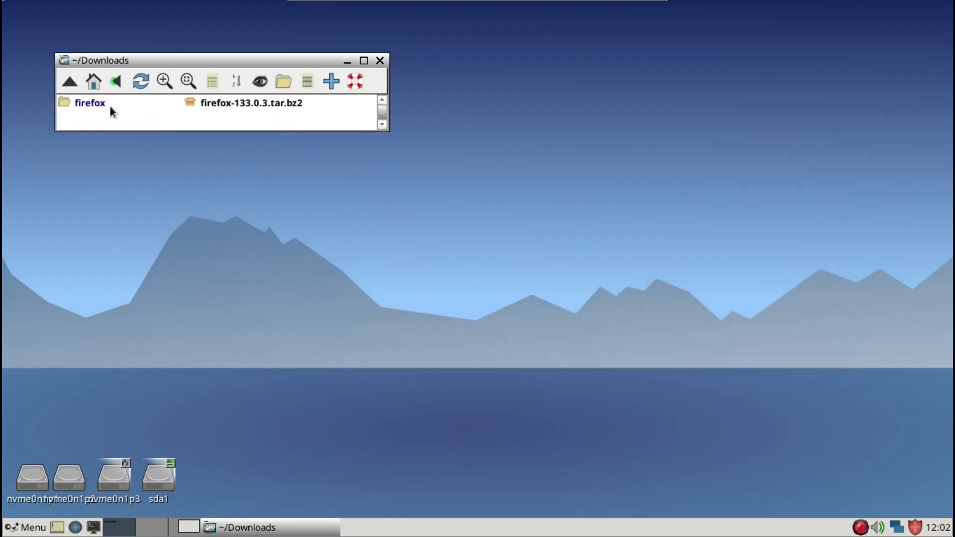
- Open the extracted firefox folder in Downloads and run the firefox executable
{"action": "left_click", "coordinate": [87, 102]}
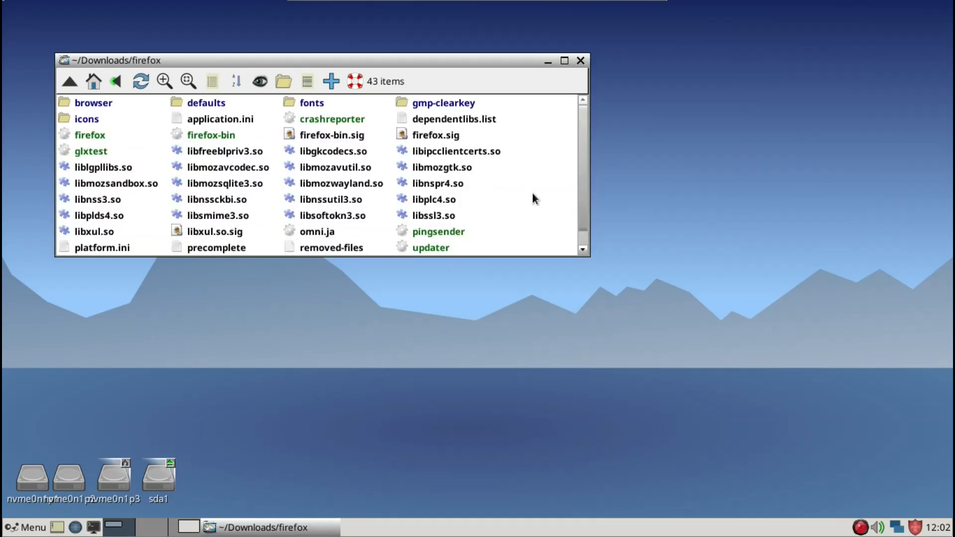
{"action": "scroll", "coordinate": [532, 194], "scroll_direction": "down", "scroll_amount": 1}
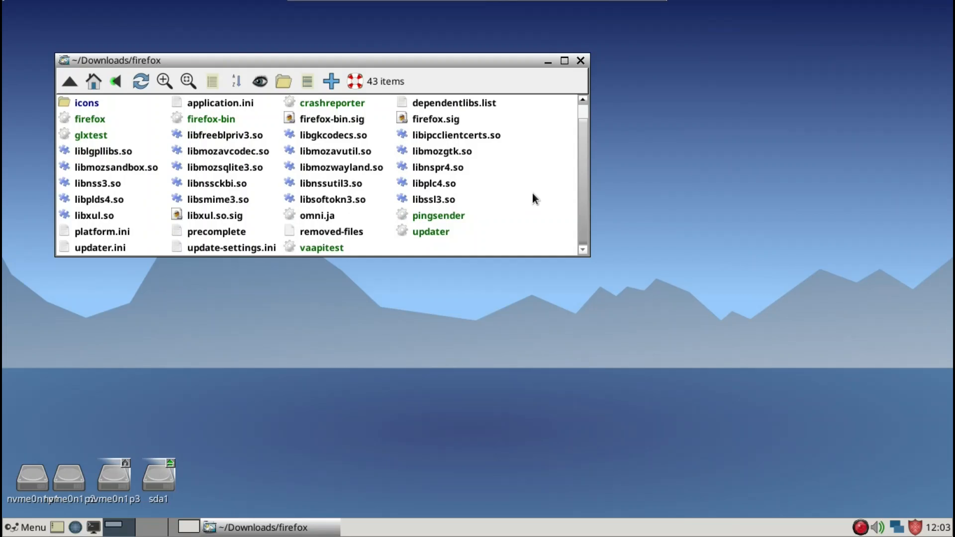
{"action": "double_click", "coordinate": [99, 118]}
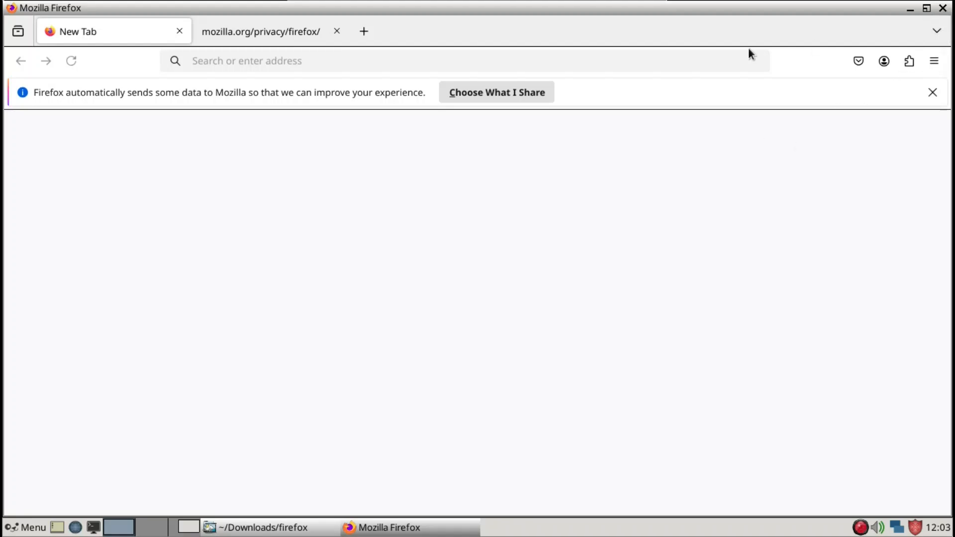
- Try to open the suggested Facebook site and dismiss the data-sharing notice
{"action": "left_click", "coordinate": [396, 61]}
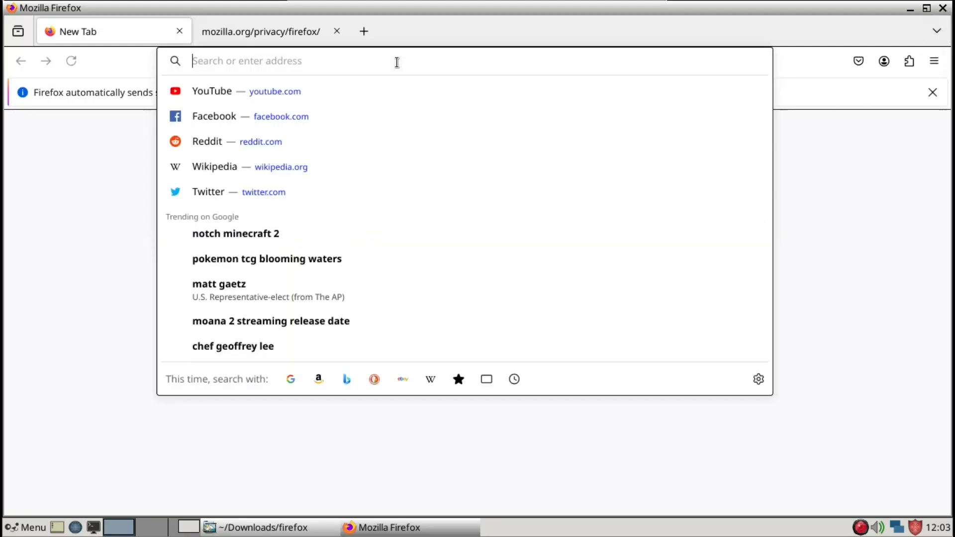
{"action": "left_click", "coordinate": [232, 117]}
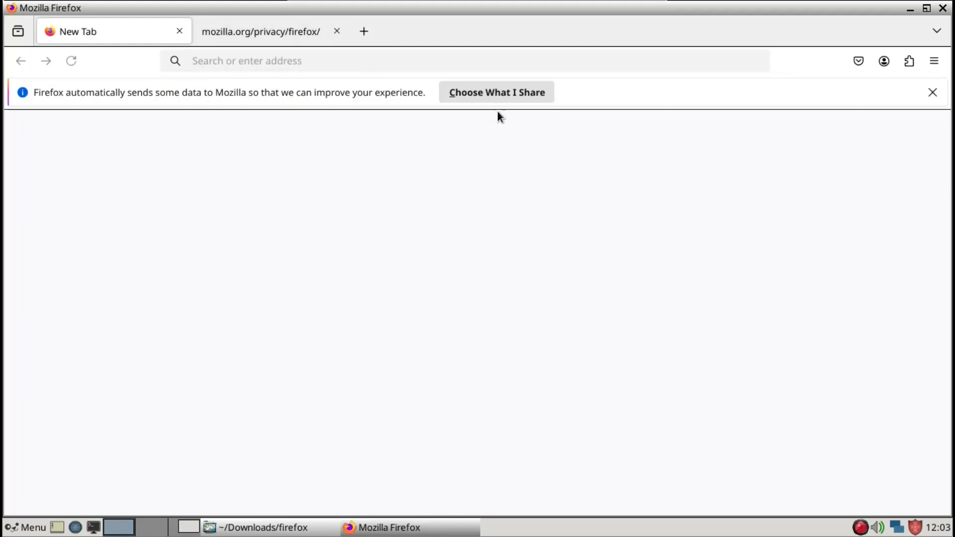
{"action": "left_click", "coordinate": [931, 93]}
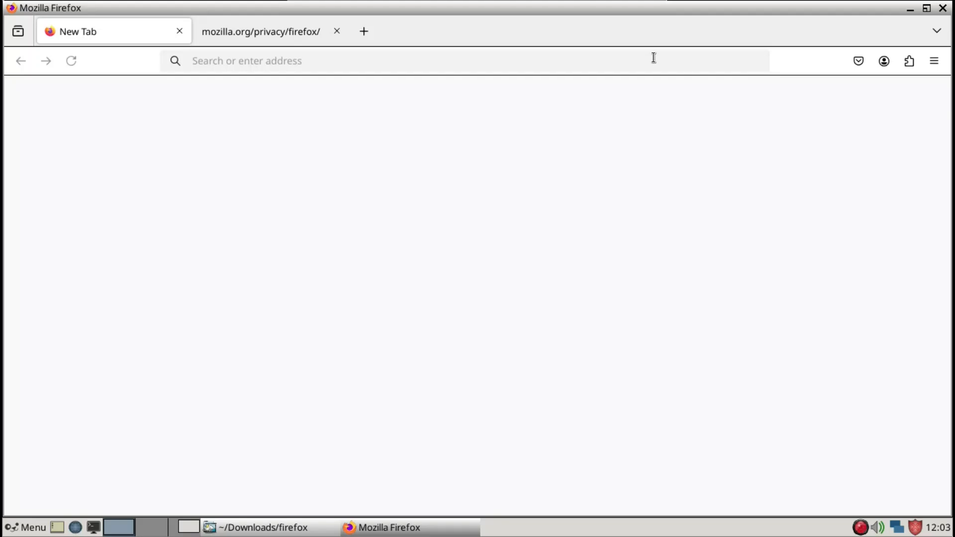
{"action": "left_click", "coordinate": [444, 71]}
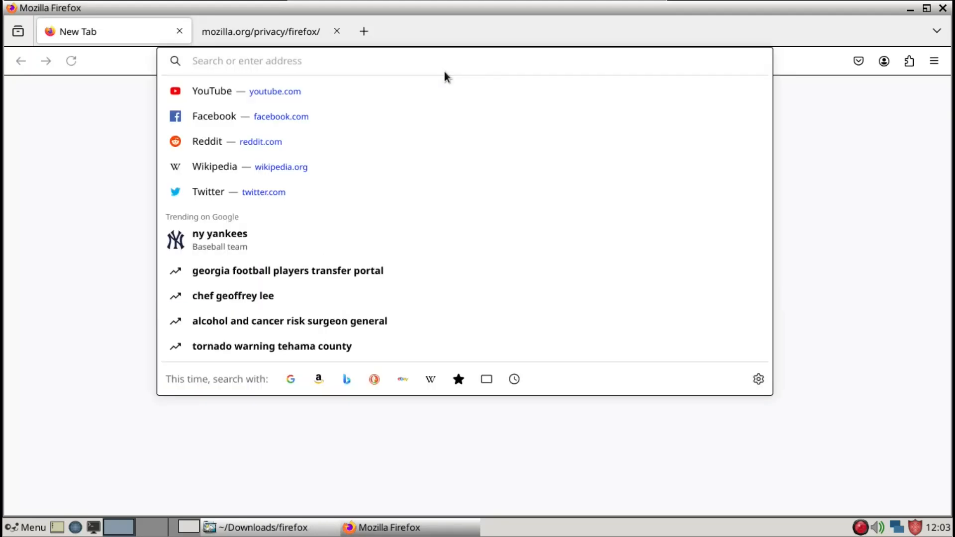
{"action": "type", "text": "www."}
{"action": "type", "text": "g"}
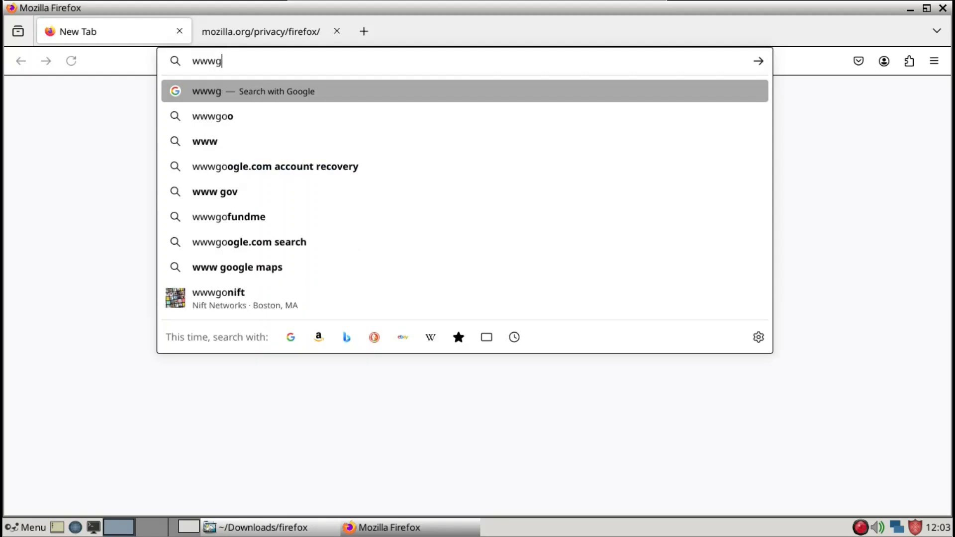
{"action": "key", "text": "BackSpace"}
{"action": "type", "text": ".go"}
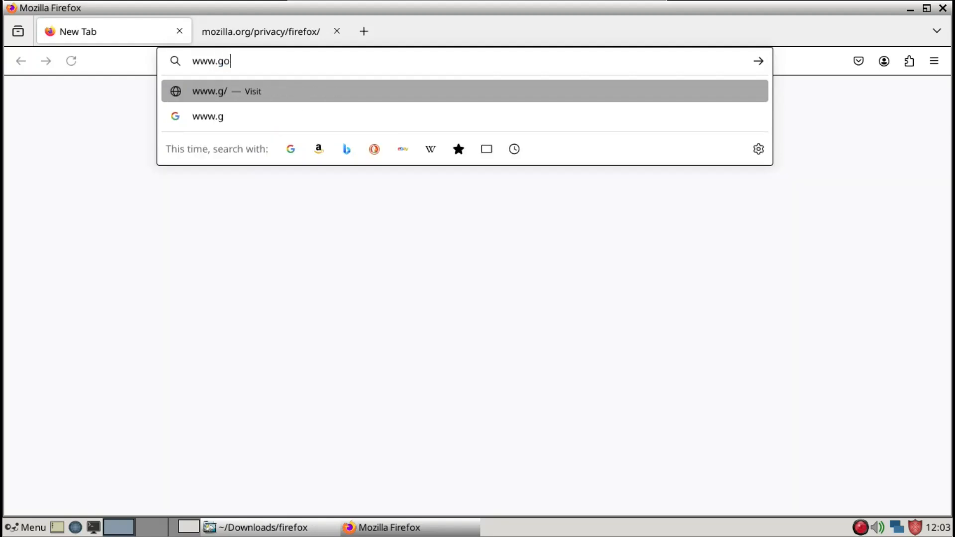
{"action": "type", "text": "ogle"}
{"action": "key", "text": "Return"}
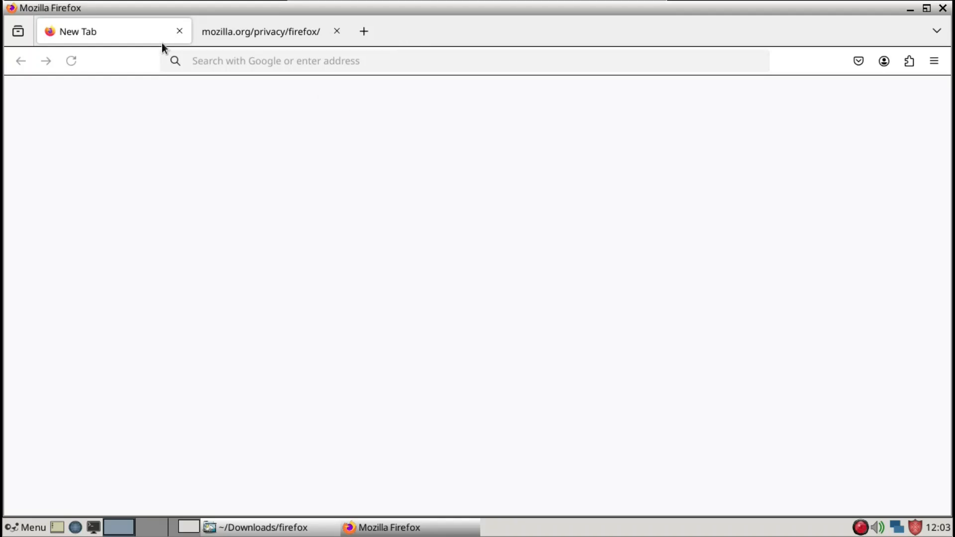
{"action": "left_click", "coordinate": [181, 31]}
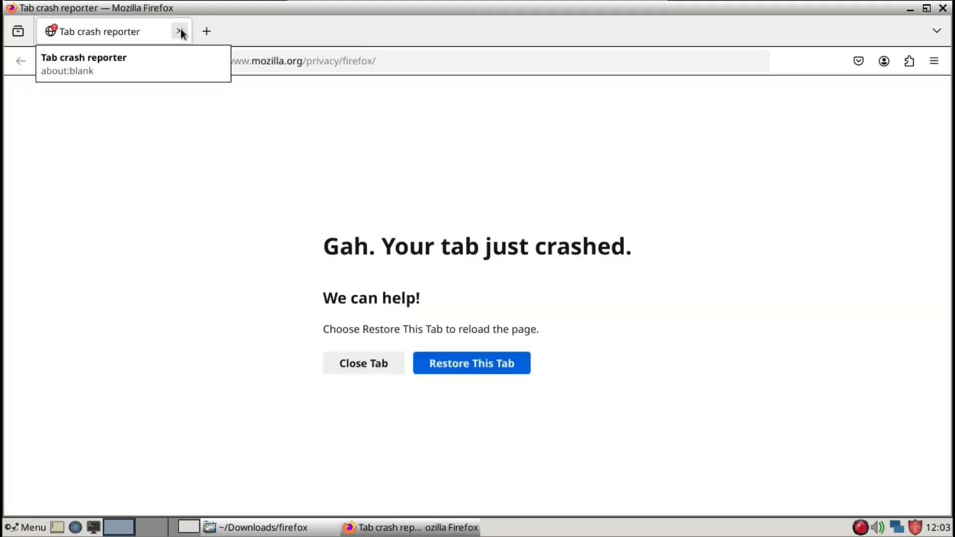
{"action": "left_click", "coordinate": [332, 366]}
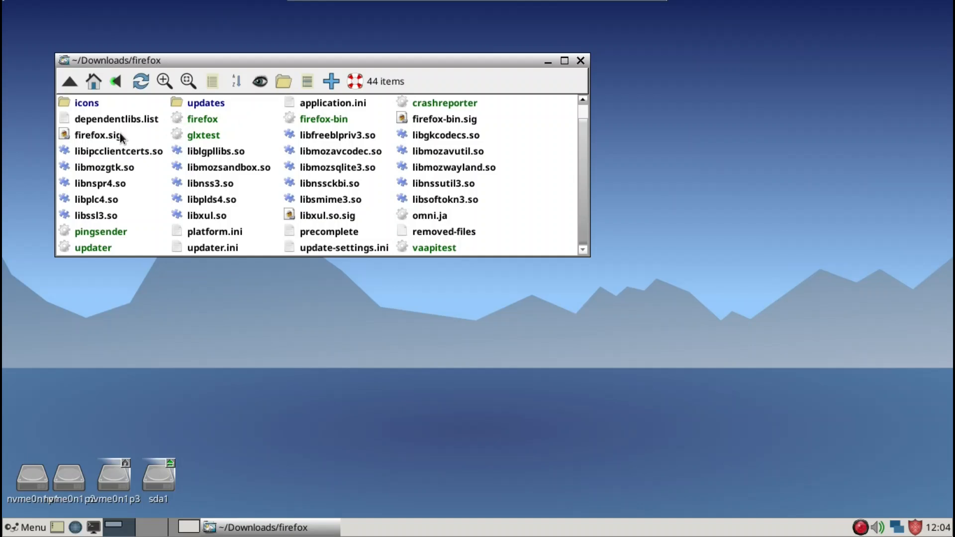
- Run the firefox executable again and set it as the default browser, opting not to be shown the message again
{"action": "double_click", "coordinate": [203, 117]}
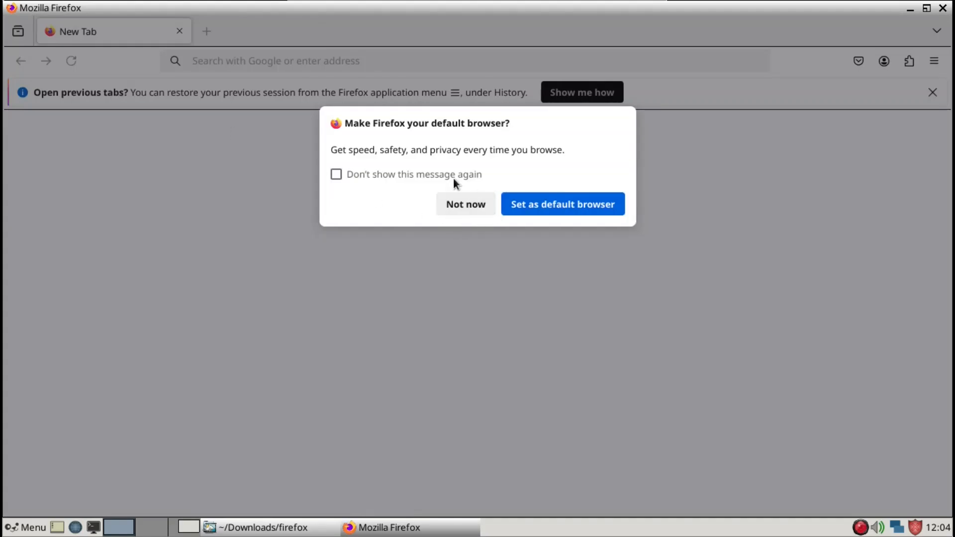
{"action": "left_click", "coordinate": [436, 174]}
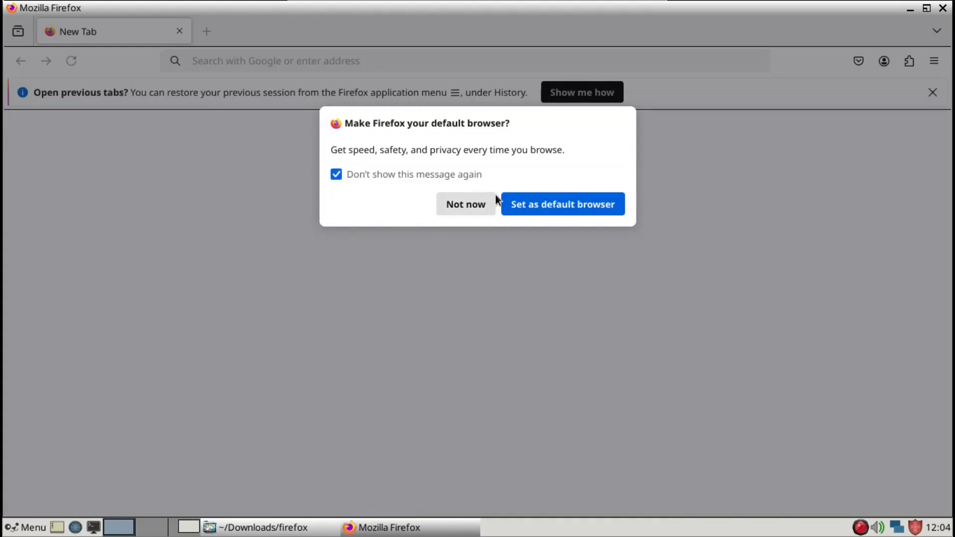
{"action": "left_click", "coordinate": [540, 207]}
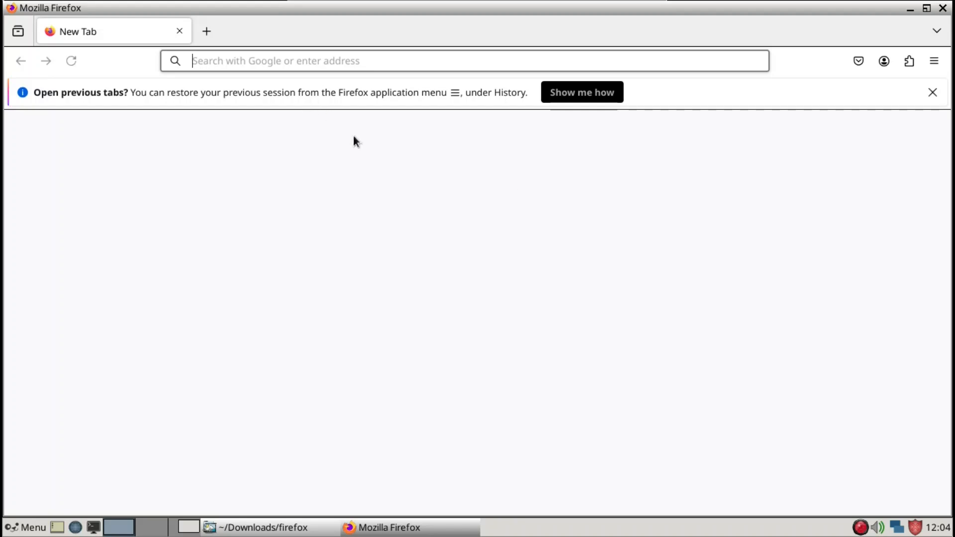
- Try to load google.com and dismiss the notice about reopening previous tabs
{"action": "key", "text": "Down"}
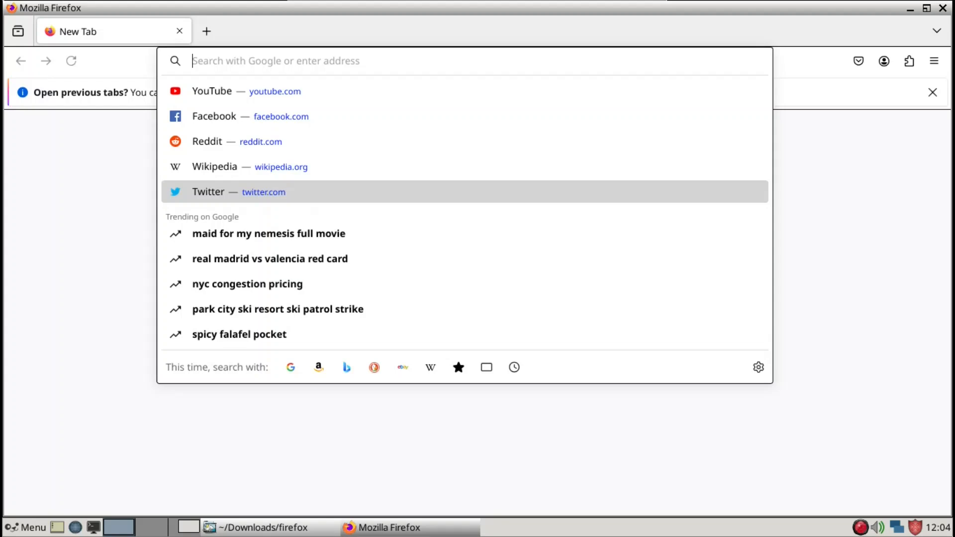
{"action": "type", "text": "google.com"}
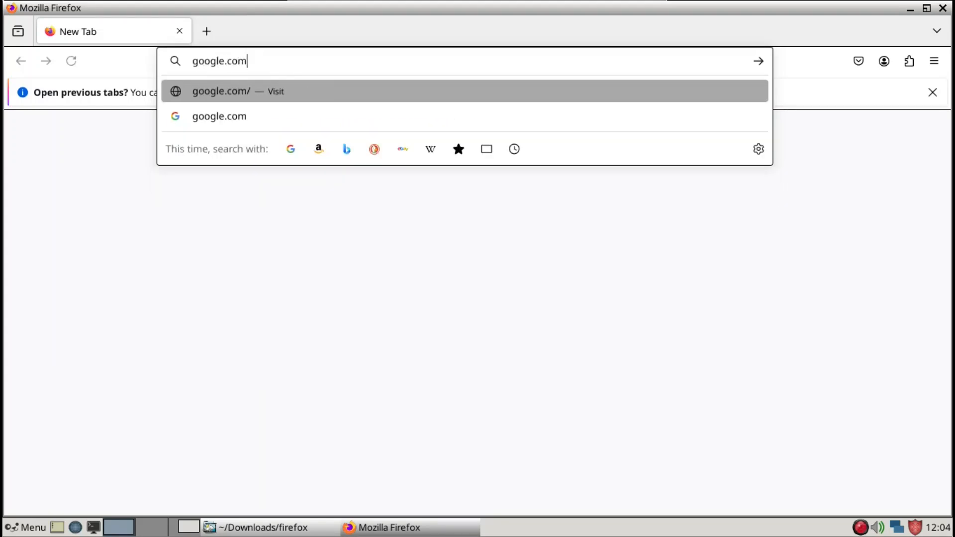
{"action": "key", "text": "Return"}
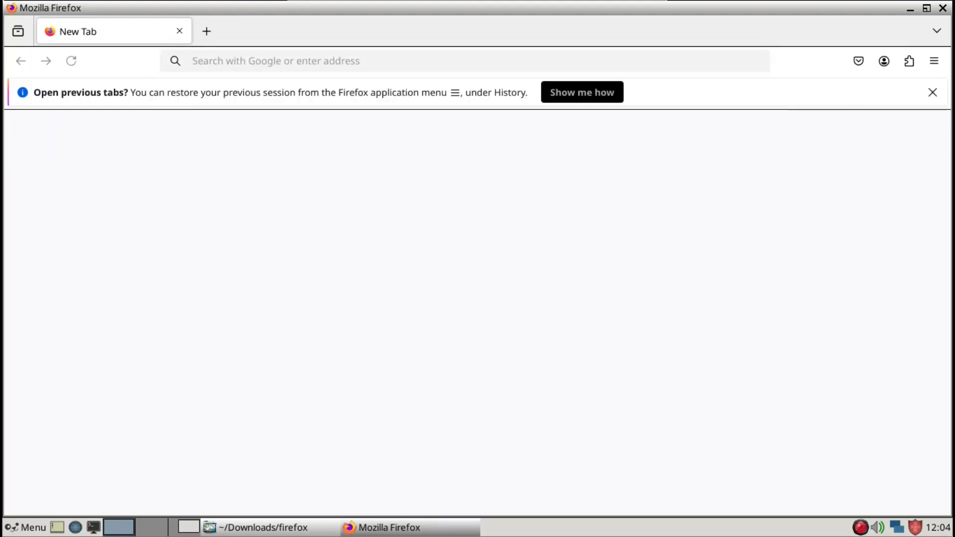
{"action": "left_click", "coordinate": [932, 92]}
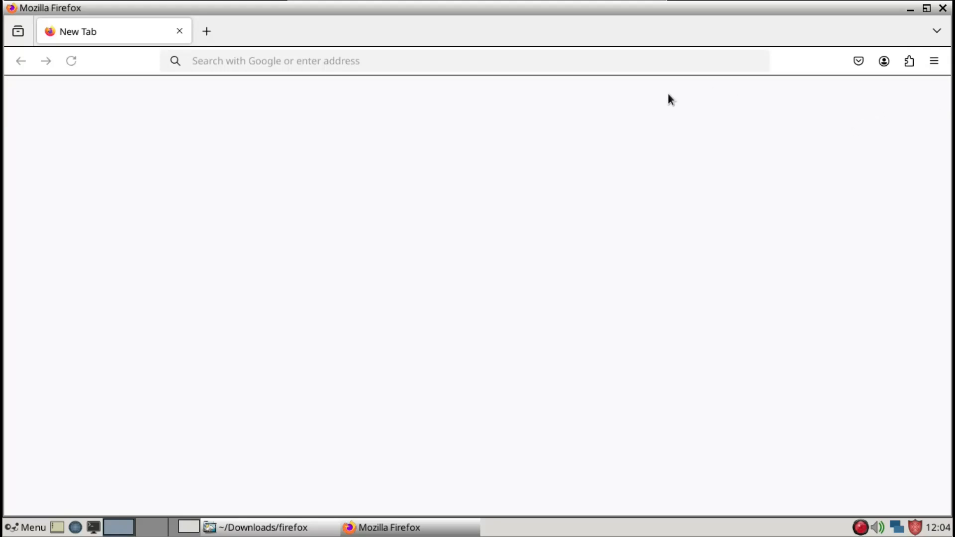
- Try a new browser tab twice, closing the crashed tab each time
{"action": "left_click", "coordinate": [211, 32]}
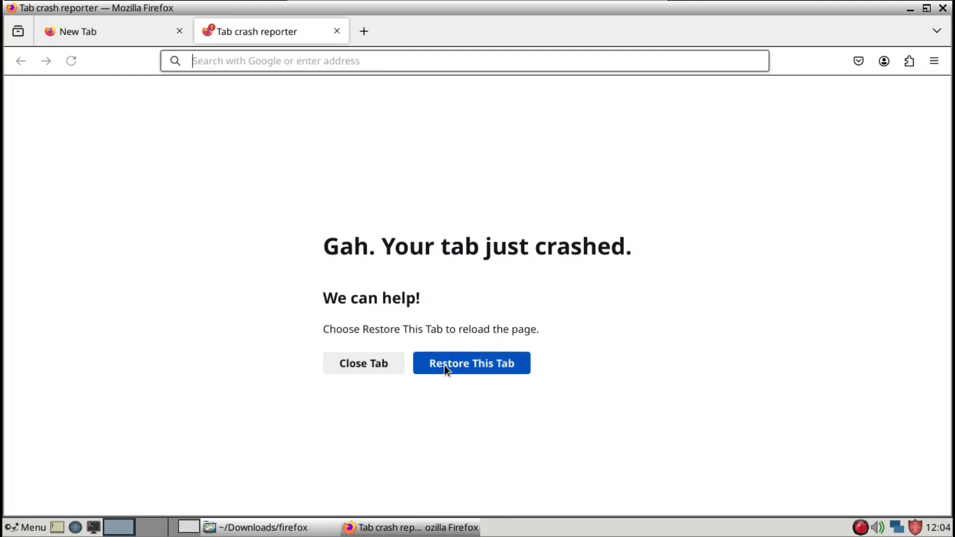
{"action": "left_click", "coordinate": [370, 364]}
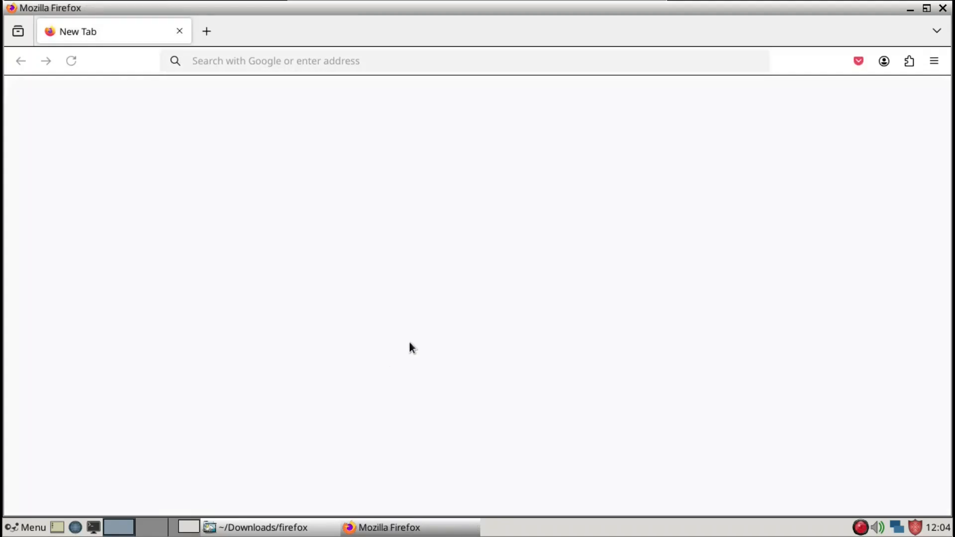
{"action": "left_click", "coordinate": [206, 34]}
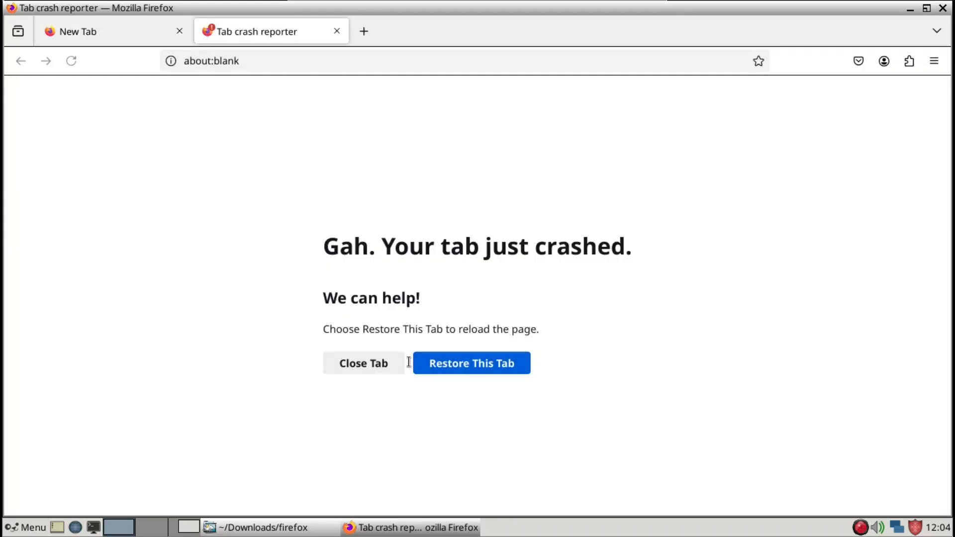
{"action": "left_click", "coordinate": [391, 364]}
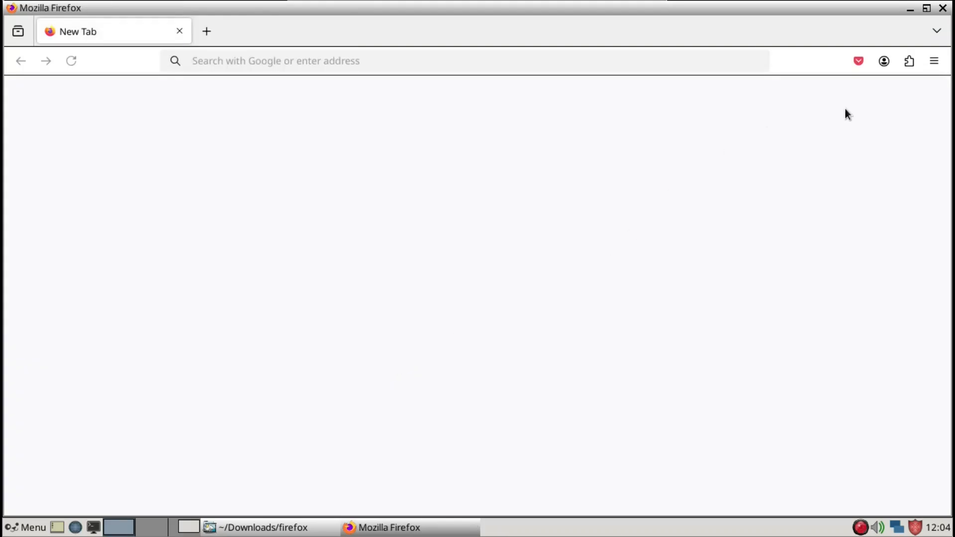
- Try the Pocket feature and the sync sign-in, and close the browser
{"action": "left_click", "coordinate": [857, 67]}
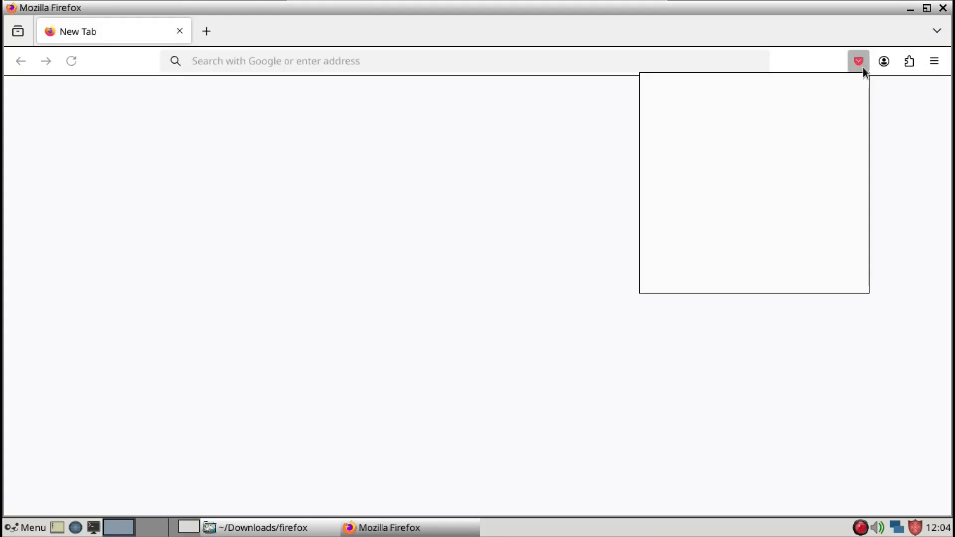
{"action": "left_click", "coordinate": [934, 61]}
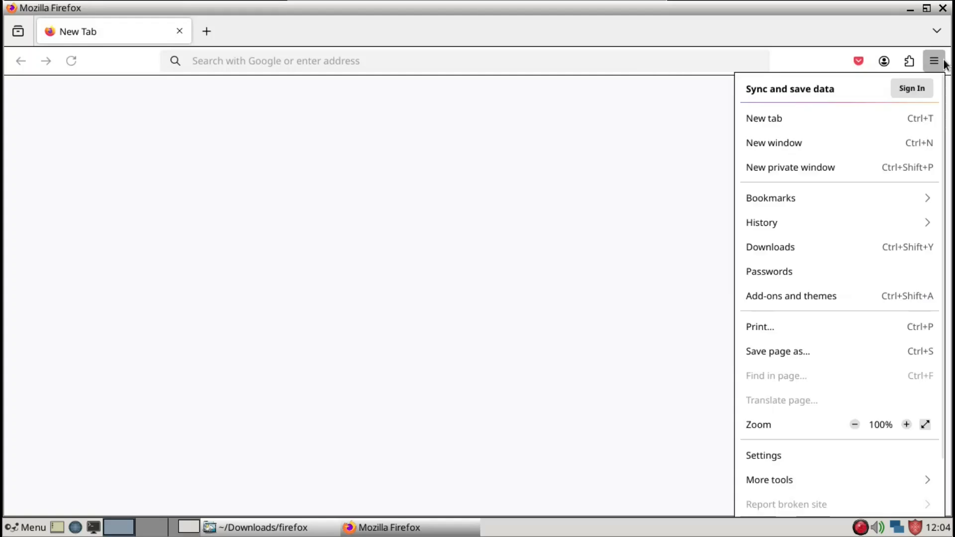
{"action": "left_click", "coordinate": [914, 90]}
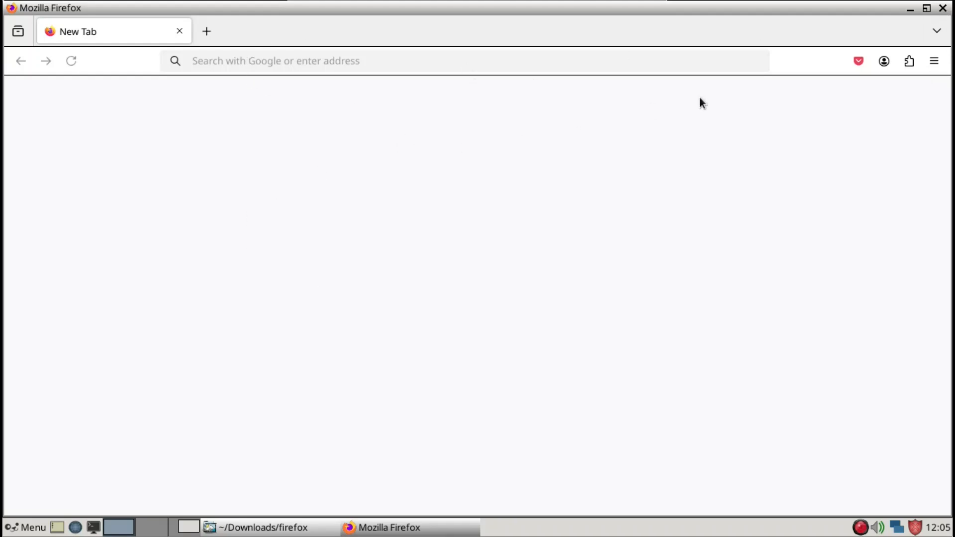
{"action": "left_click", "coordinate": [941, 9]}
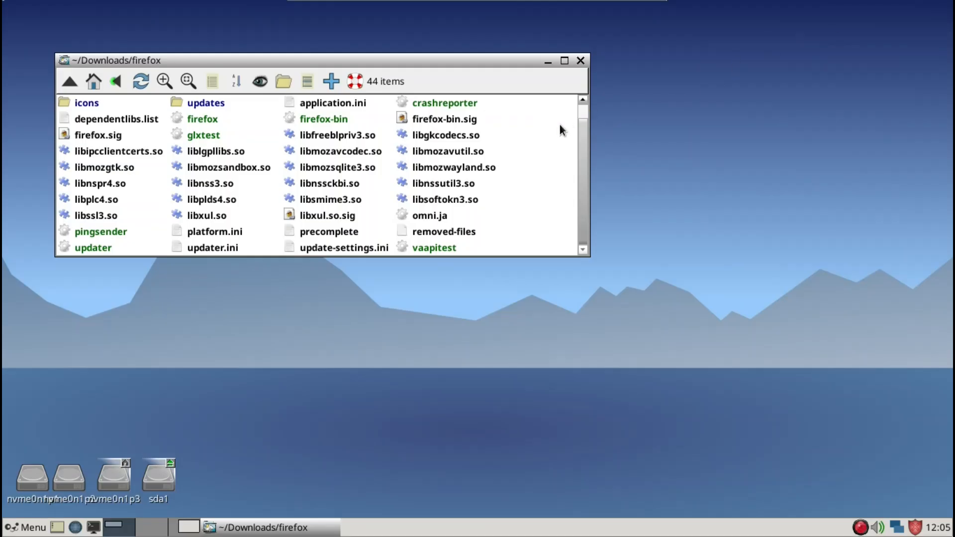
- Go up to the Downloads folder and open the sda1 drive in a second file window placed below it
{"action": "key", "text": "BackSpace"}
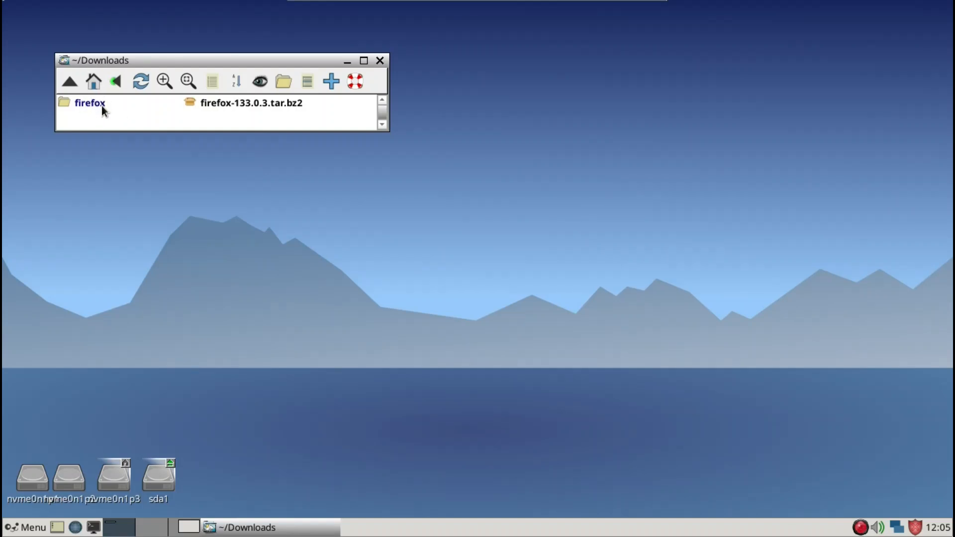
{"action": "left_click_drag", "start_coordinate": [172, 67], "coordinate": [453, 61]}
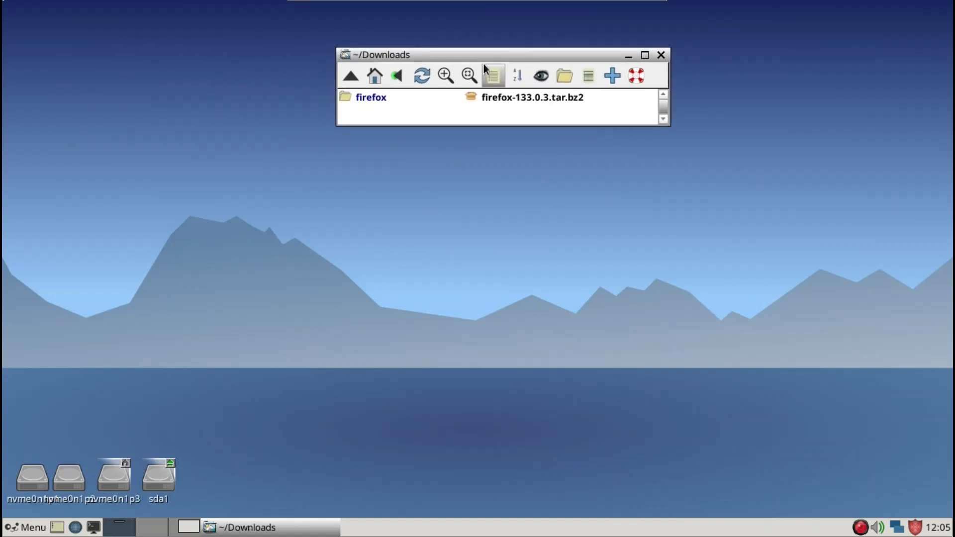
{"action": "left_click", "coordinate": [166, 477]}
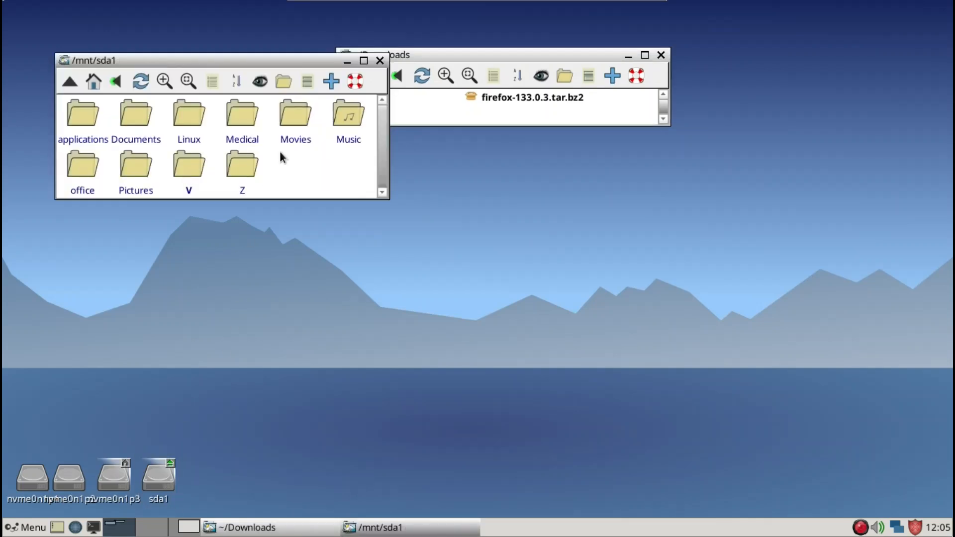
{"action": "left_click_drag", "start_coordinate": [277, 64], "coordinate": [377, 227]}
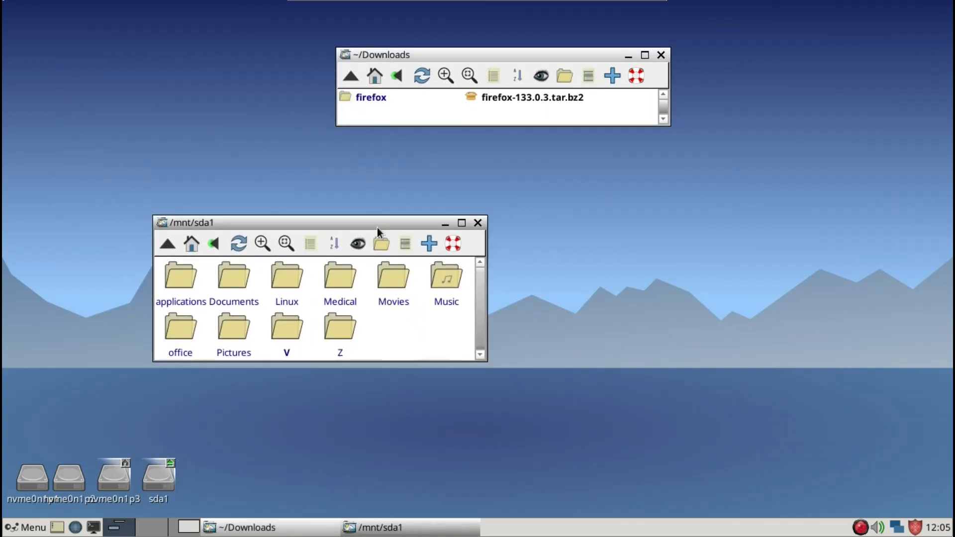
{"action": "left_click", "coordinate": [377, 235]}
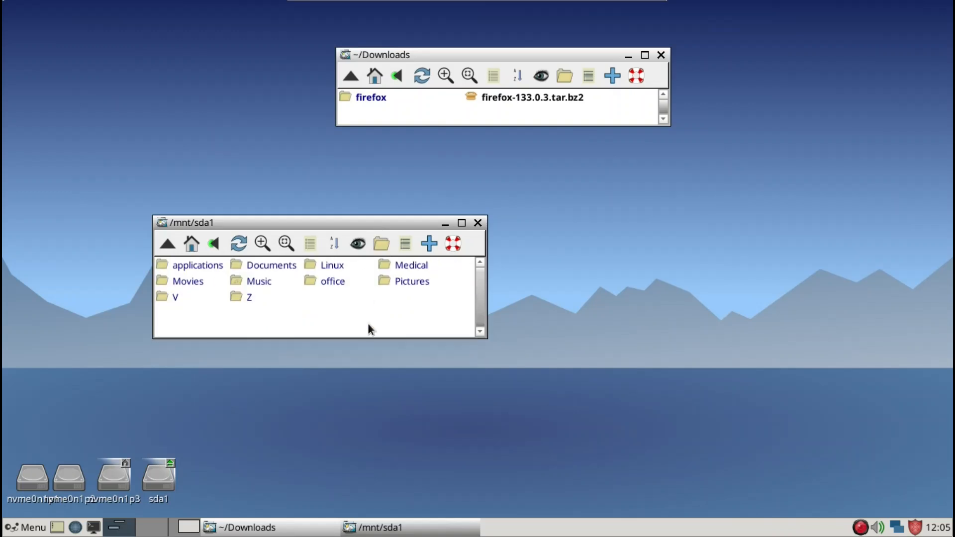
- Navigate the second file window to the /opt/ directory
{"action": "key", "text": "slash"}
{"action": "key", "text": "BackSpace"}
{"action": "key", "text": "BackSpace"}
{"action": "key", "text": "BackSpace"}
{"action": "key", "text": "BackSpace"}
{"action": "key", "text": "BackSpace"}
{"action": "key", "text": "BackSpace"}
{"action": "key", "text": "BackSpace"}
{"action": "key", "text": "BackSpace"}
{"action": "key", "text": "BackSpace"}
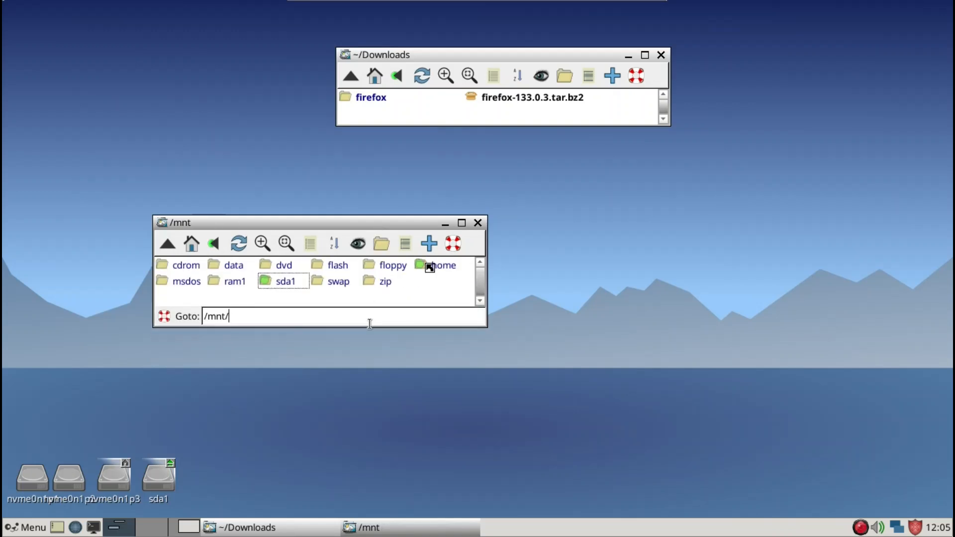
{"action": "type", "text": "opt/"}
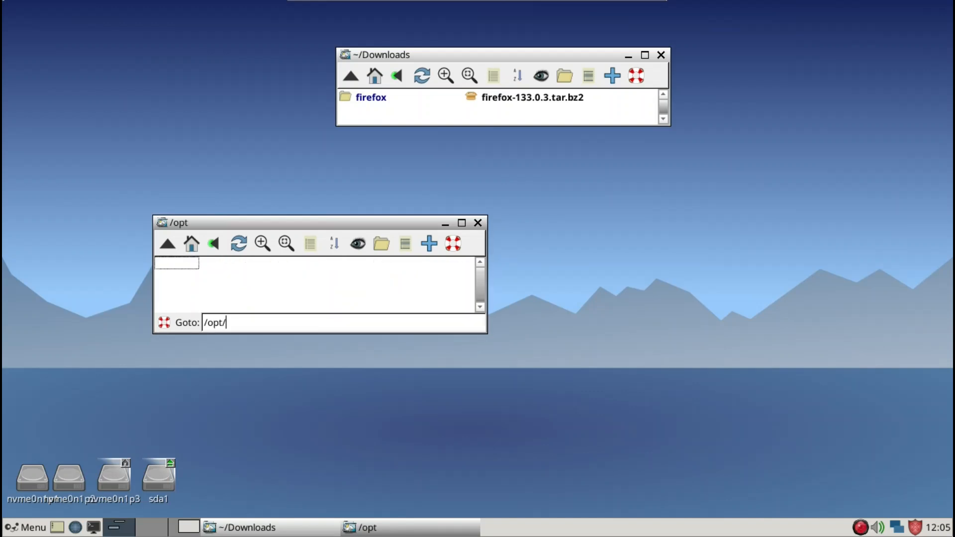
{"action": "key", "text": "Return"}
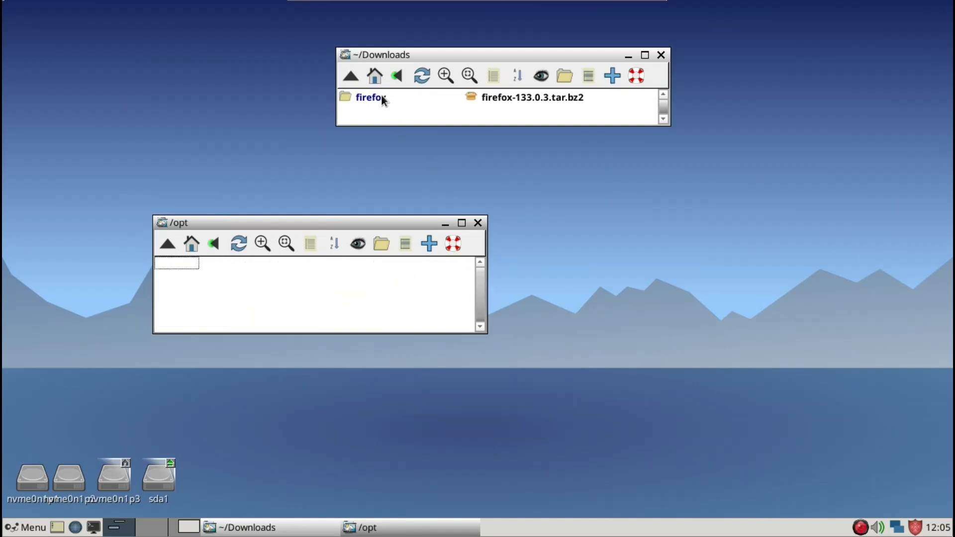
- Move the firefox folder from Downloads into /opt and open the moved folder
{"action": "left_click_drag", "start_coordinate": [382, 98], "coordinate": [266, 279]}
{"action": "left_click", "coordinate": [267, 280]}
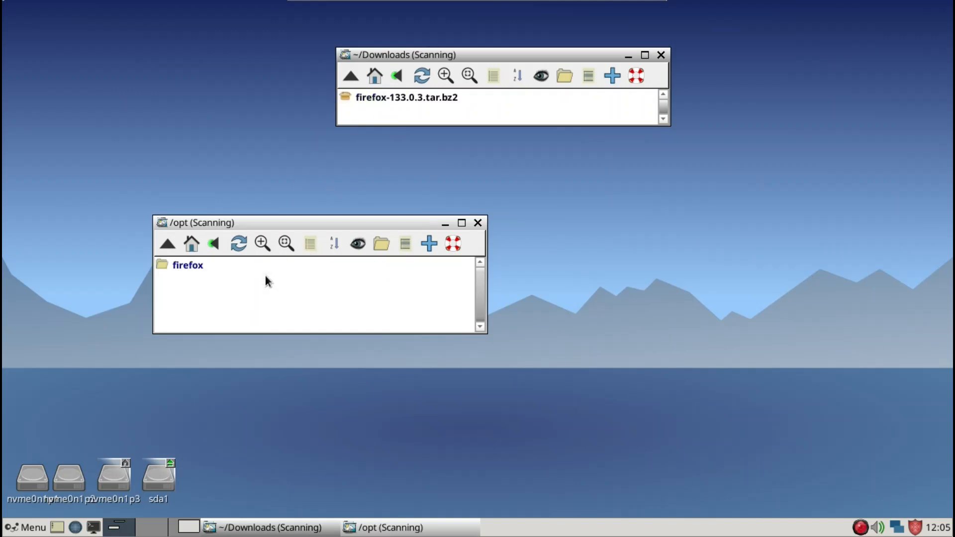
{"action": "left_click_drag", "start_coordinate": [275, 223], "coordinate": [249, 284]}
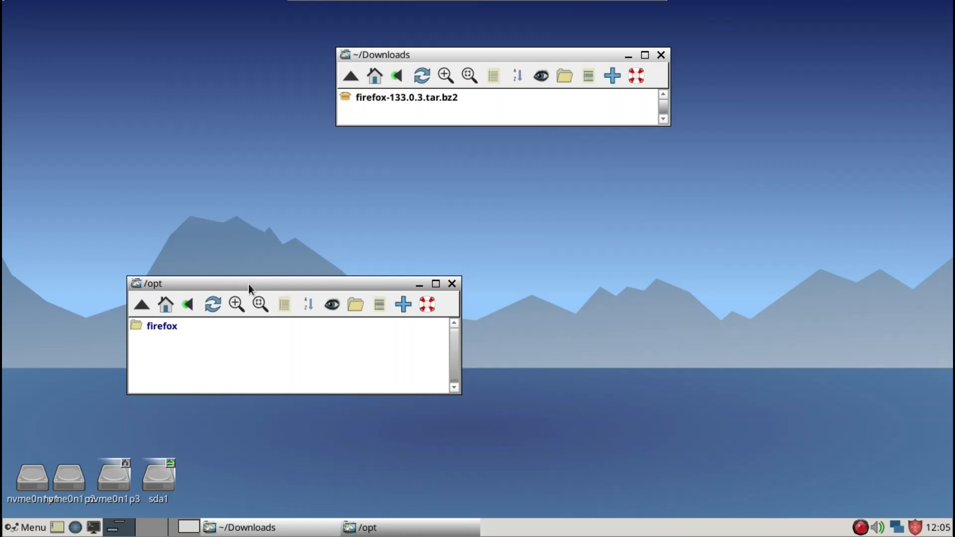
{"action": "double_click", "coordinate": [175, 329]}
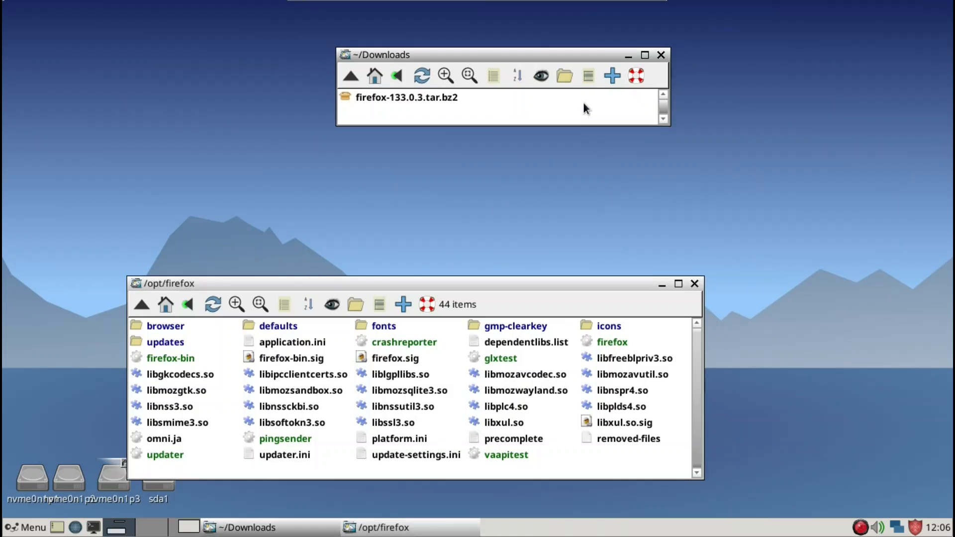
- Navigate the Downloads file window to /usr/bin/ and arrange it beside the /opt/firefox window
{"action": "left_click", "coordinate": [658, 65]}
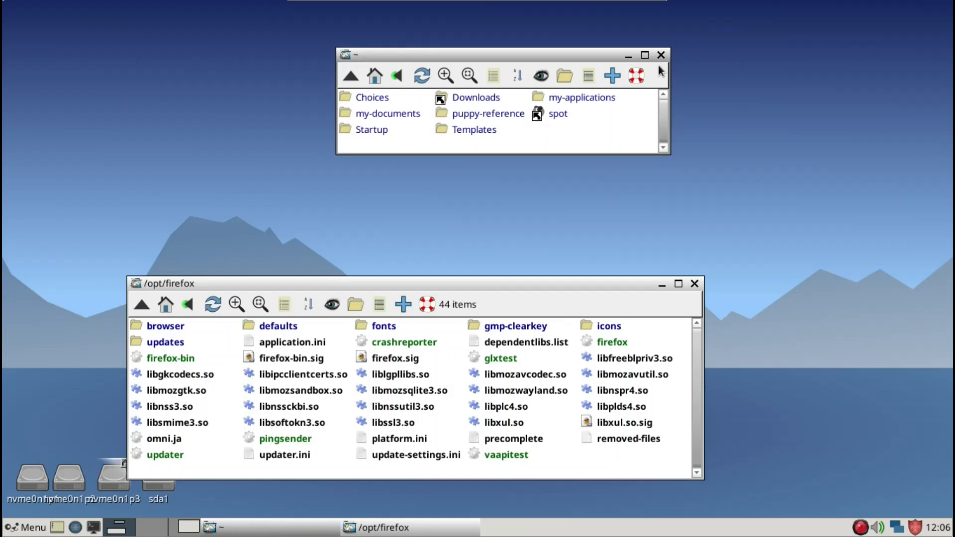
{"action": "type", "text": "/usr"}
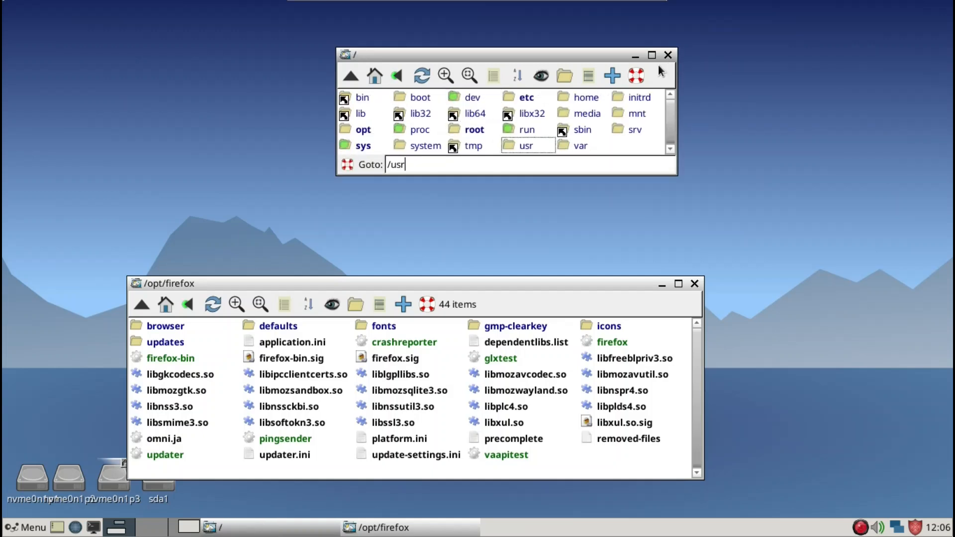
{"action": "type", "text": "/bin/"}
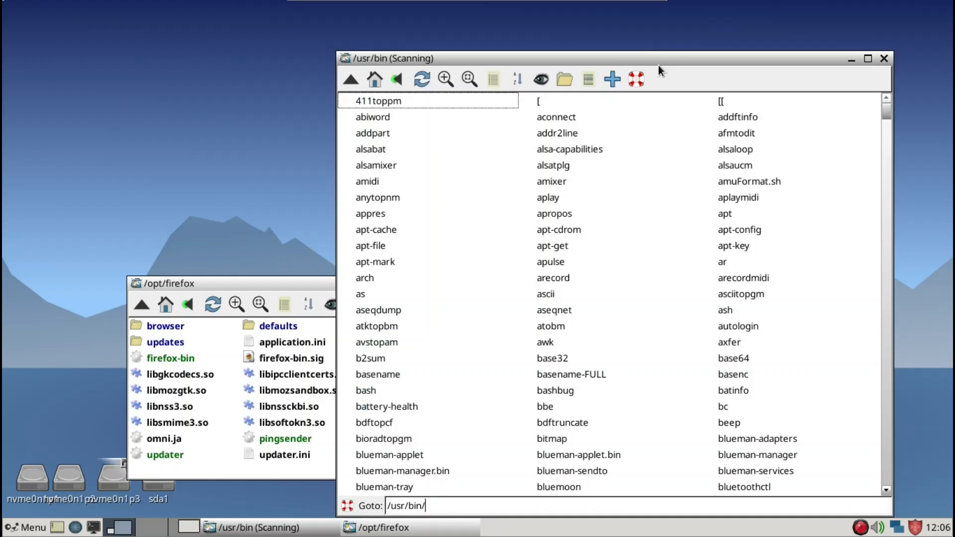
{"action": "left_click_drag", "start_coordinate": [678, 59], "coordinate": [741, 27]}
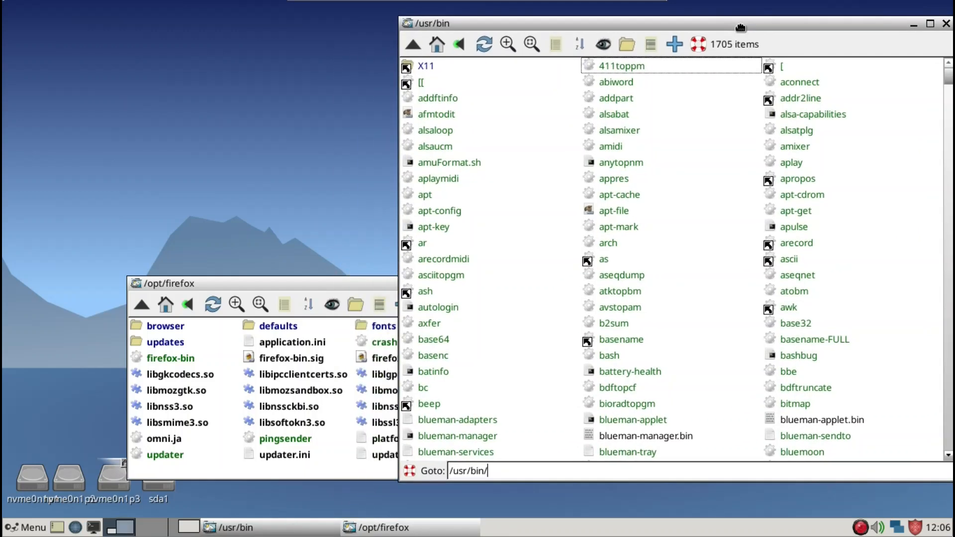
{"action": "left_click_drag", "start_coordinate": [366, 283], "coordinate": [258, 117]}
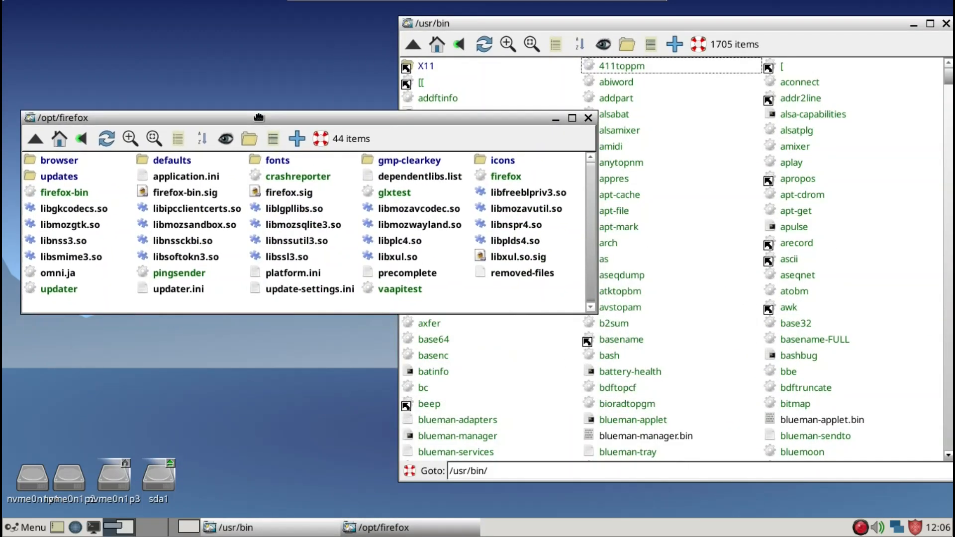
- Find the existing firefox script in /usr/bin and delete it
{"action": "scroll", "coordinate": [722, 333], "scroll_direction": "down", "scroll_amount": 5}
{"action": "scroll", "coordinate": [725, 331], "scroll_direction": "down", "scroll_amount": 5}
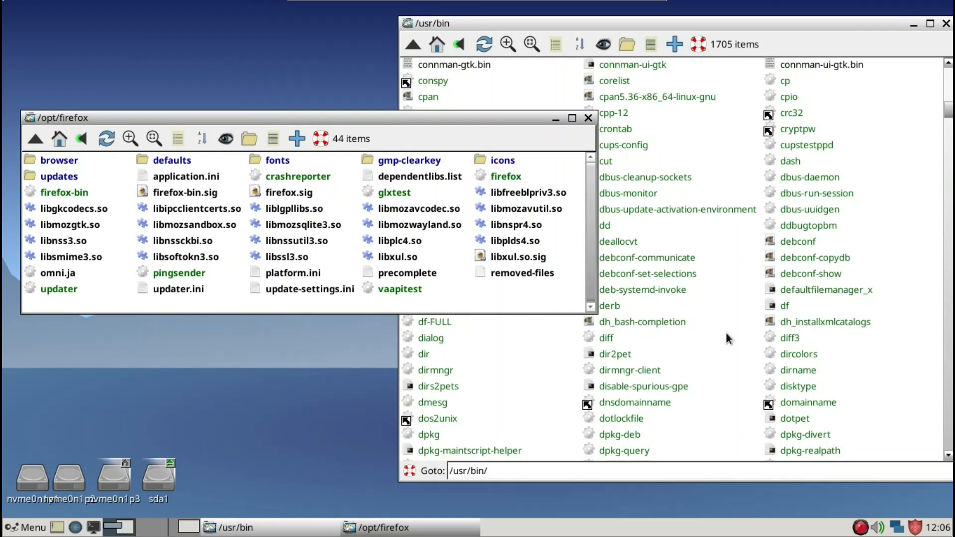
{"action": "scroll", "coordinate": [726, 334], "scroll_direction": "down", "scroll_amount": 5}
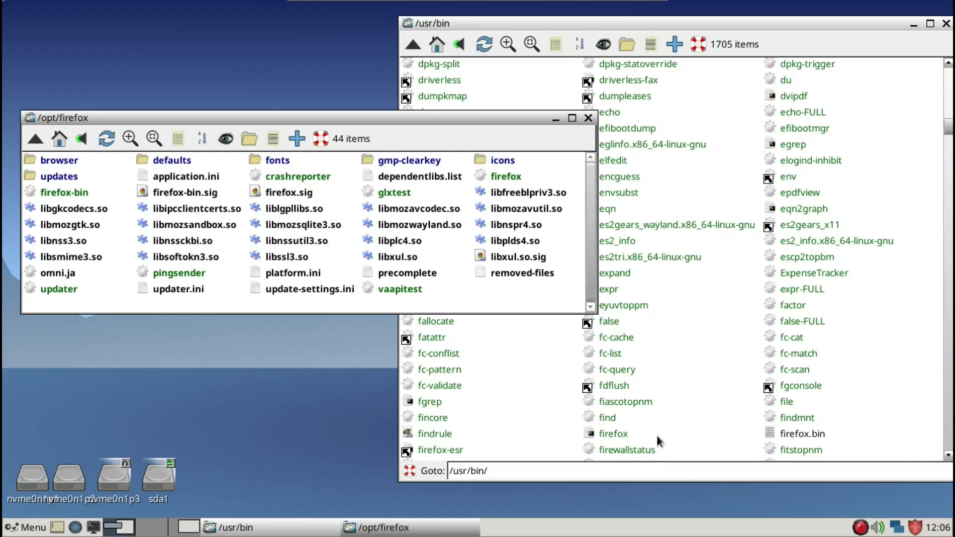
{"action": "right_click", "coordinate": [625, 433]}
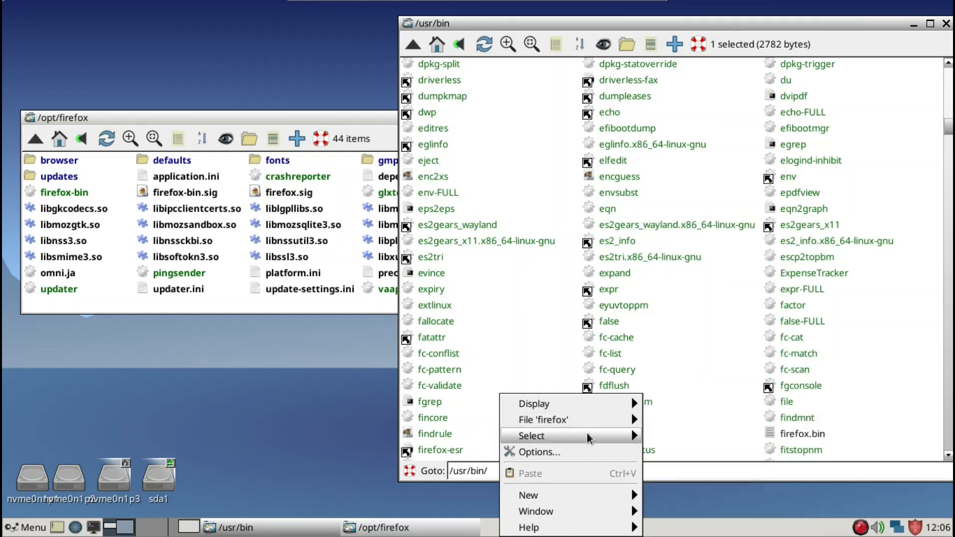
{"action": "mouse_move", "coordinate": [623, 530]}
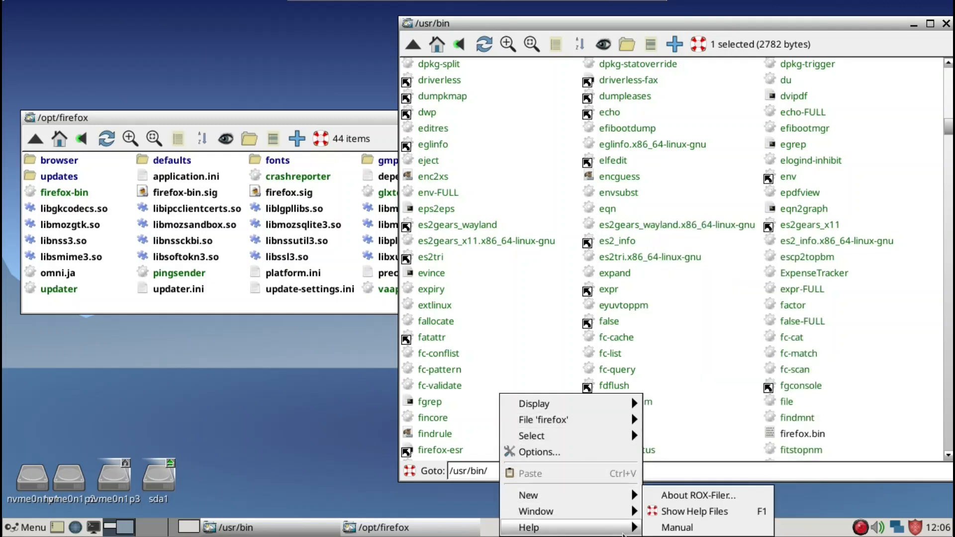
{"action": "left_click", "coordinate": [713, 436]}
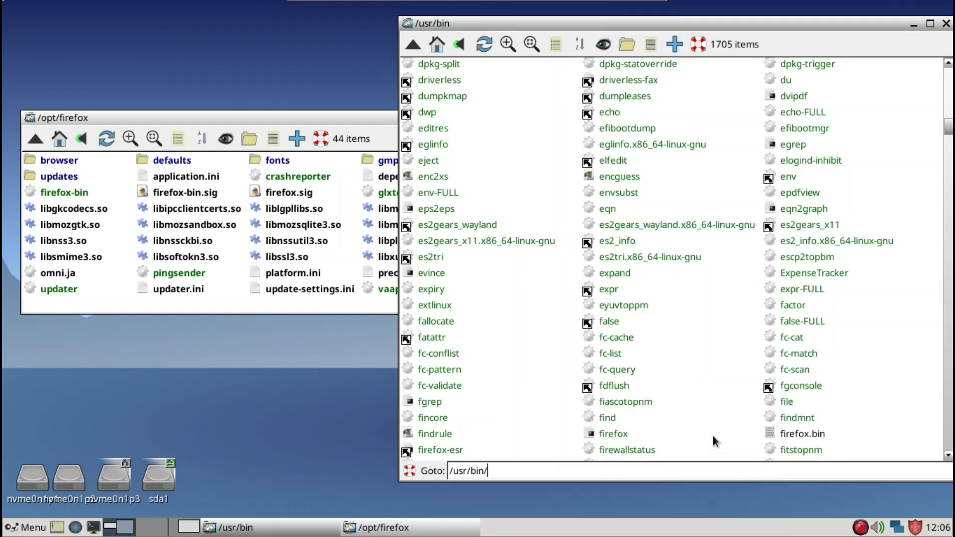
{"action": "scroll", "coordinate": [712, 435], "scroll_direction": "down", "scroll_amount": 10}
{"action": "scroll", "coordinate": [673, 371], "scroll_direction": "up", "scroll_amount": 4}
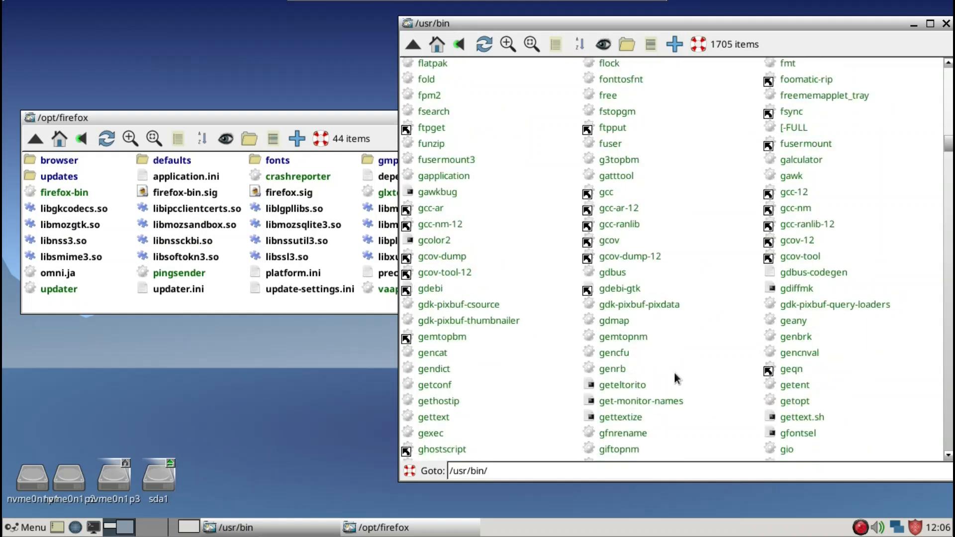
{"action": "scroll", "coordinate": [671, 334], "scroll_direction": "up", "scroll_amount": 5}
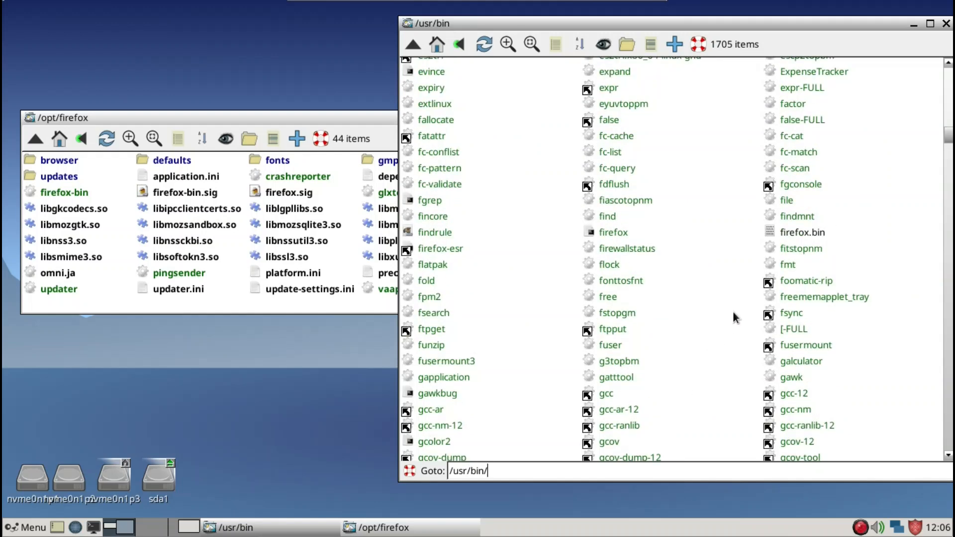
{"action": "right_click", "coordinate": [621, 232]}
{"action": "mouse_move", "coordinate": [622, 233]}
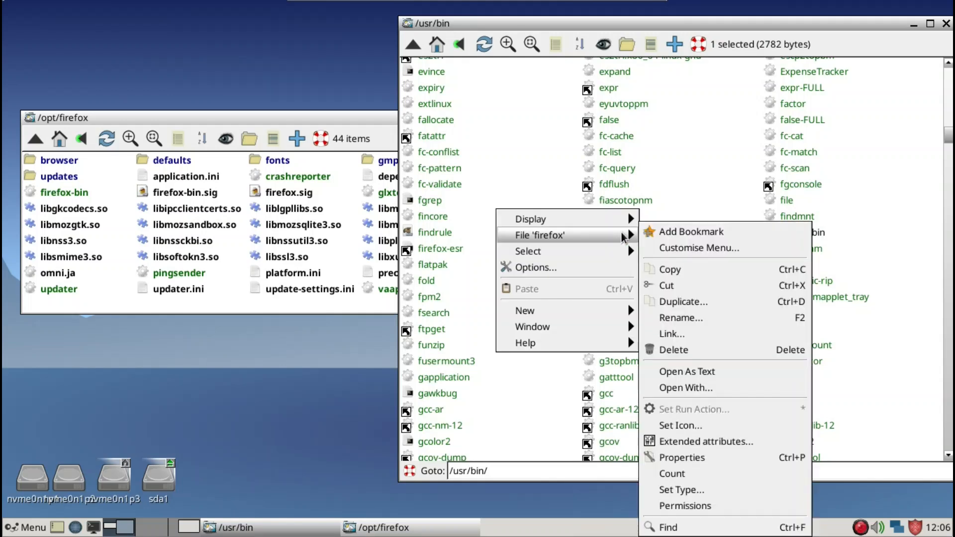
{"action": "left_click", "coordinate": [665, 348]}
{"action": "left_click", "coordinate": [732, 452]}
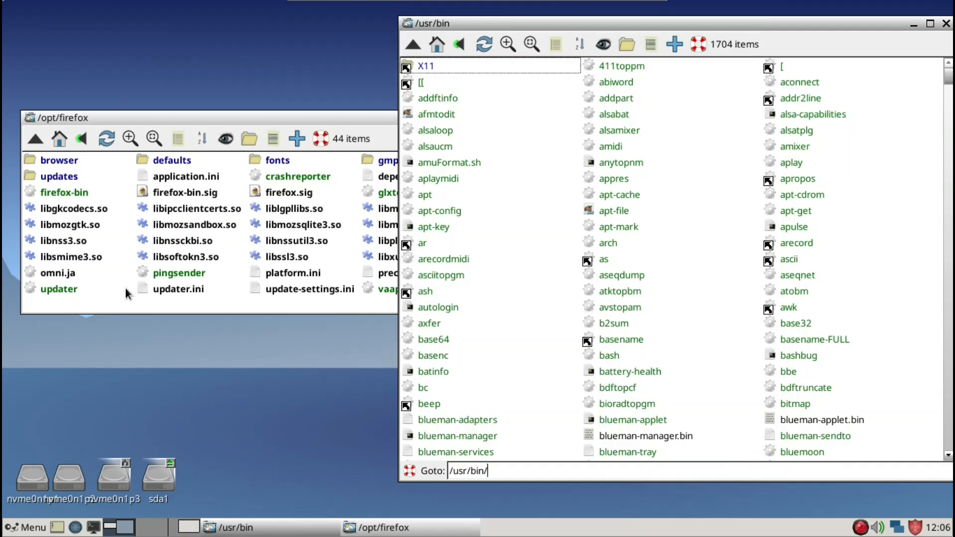
- Create a relative link in /usr/bin to the firefox executable from /opt/firefox, and close the /opt/firefox window
{"action": "left_click", "coordinate": [121, 302]}
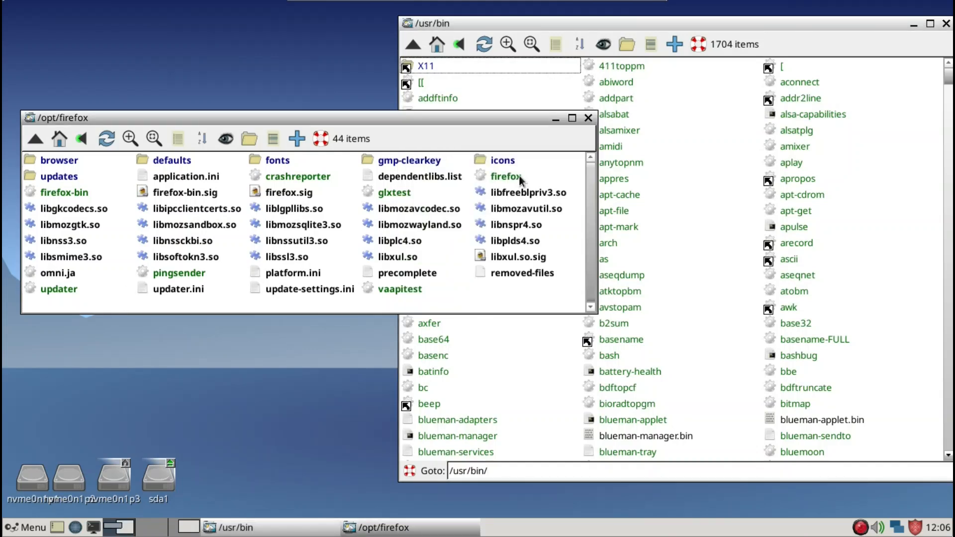
{"action": "left_click_drag", "start_coordinate": [518, 175], "coordinate": [700, 357]}
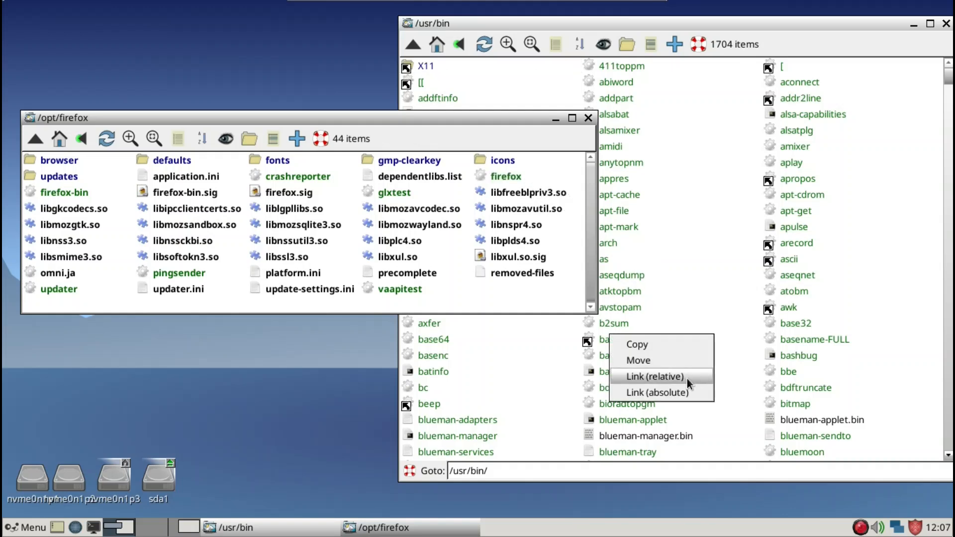
{"action": "left_click", "coordinate": [687, 378]}
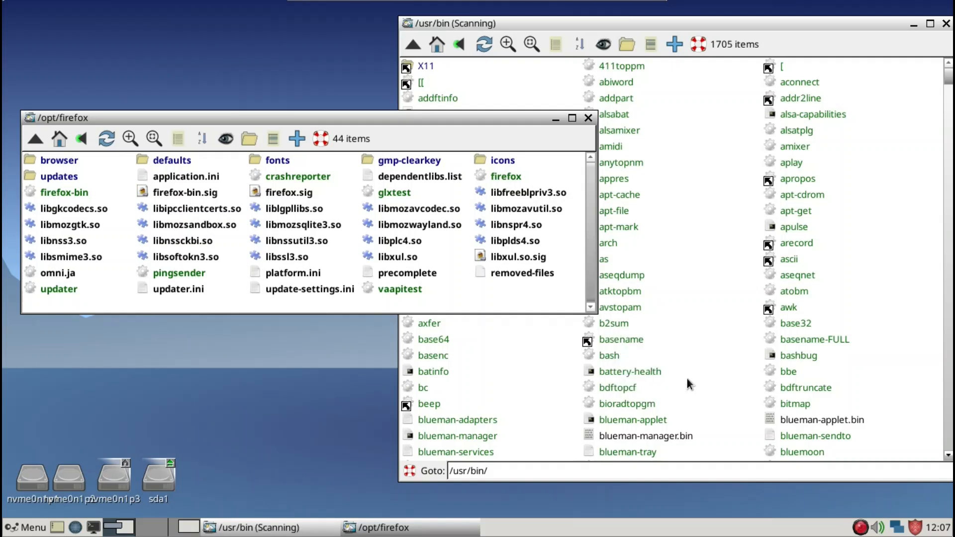
{"action": "left_click", "coordinate": [588, 118]}
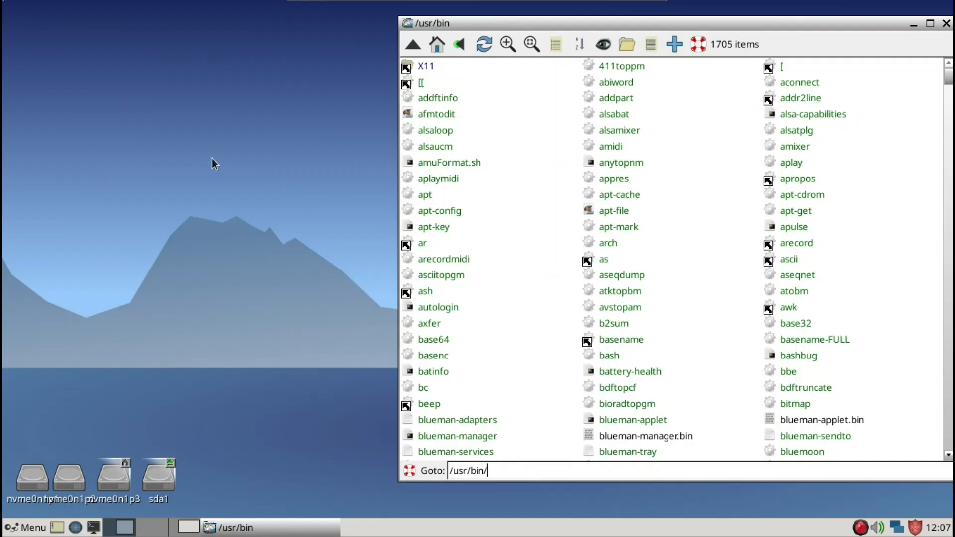
- Launch lxterminal through the run-command dialog and start the browser in the background with "firefox &"
{"action": "type", "text": "t"}
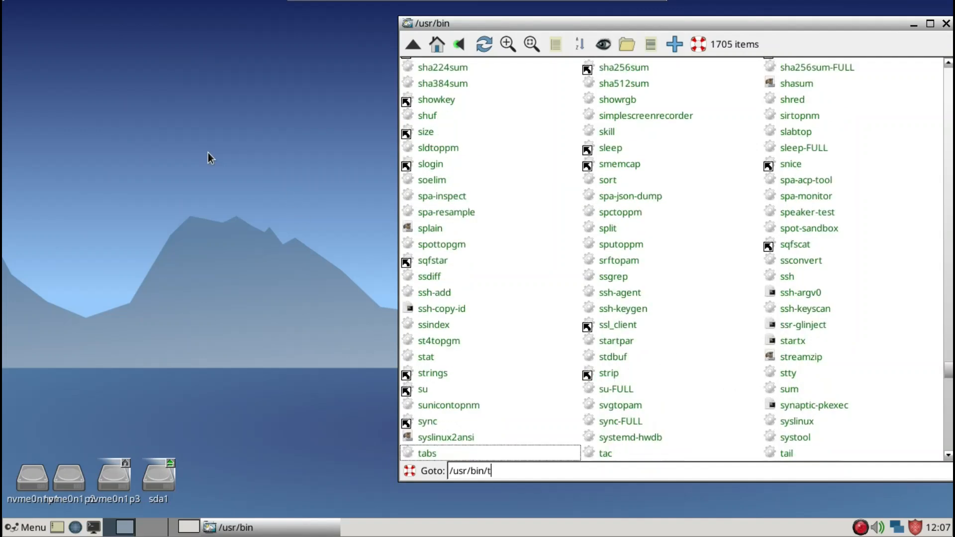
{"action": "key", "text": "Escape"}
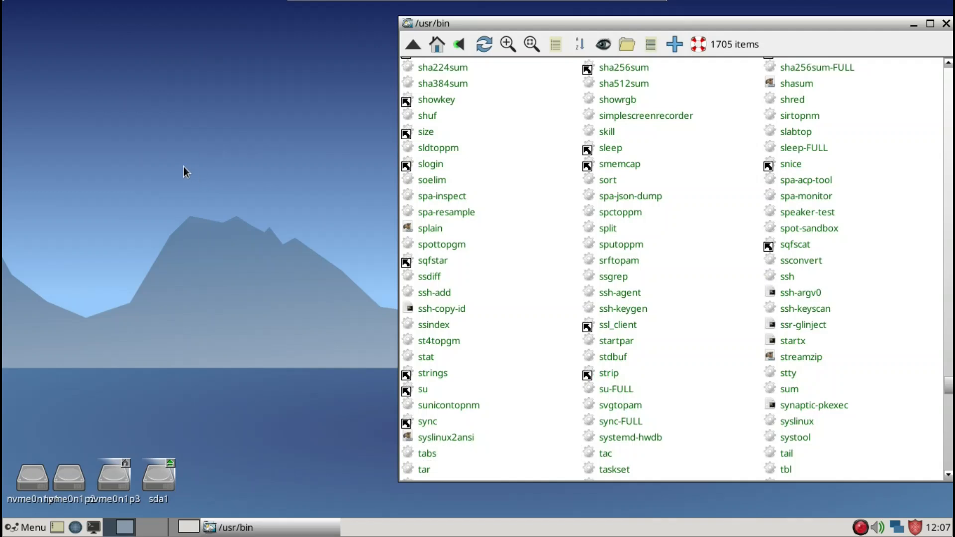
{"action": "key", "text": "alt+F2"}
{"action": "type", "text": "lxterminal"}
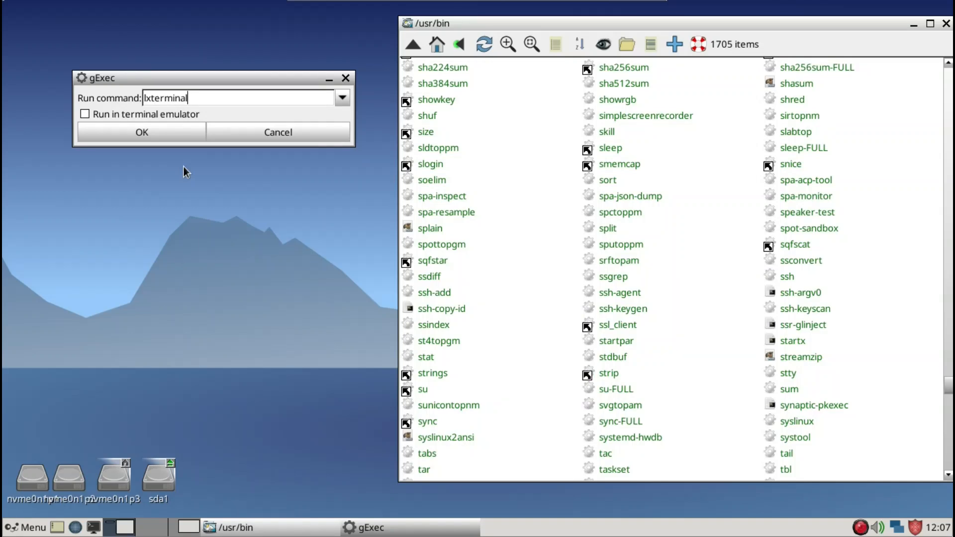
{"action": "key", "text": "Return"}
{"action": "type", "text": "firefox"}
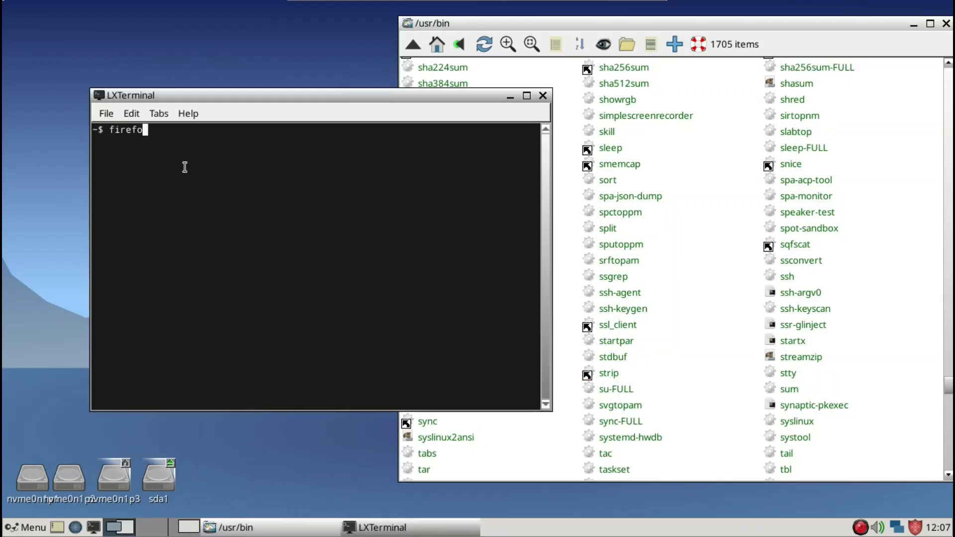
{"action": "type", "text": " &"}
{"action": "key", "text": "Return"}
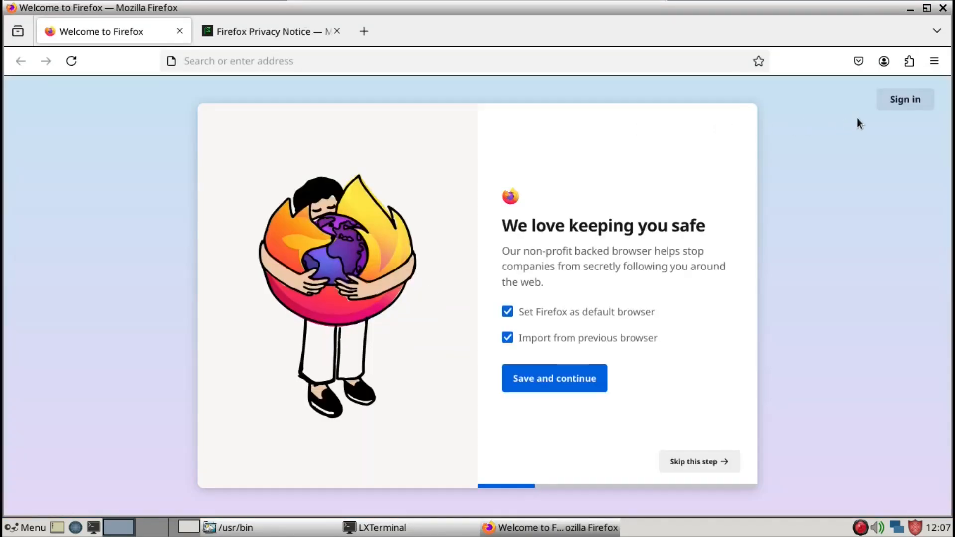
- Open the About Firefox window to check the browser's version and update status
{"action": "left_click", "coordinate": [933, 61]}
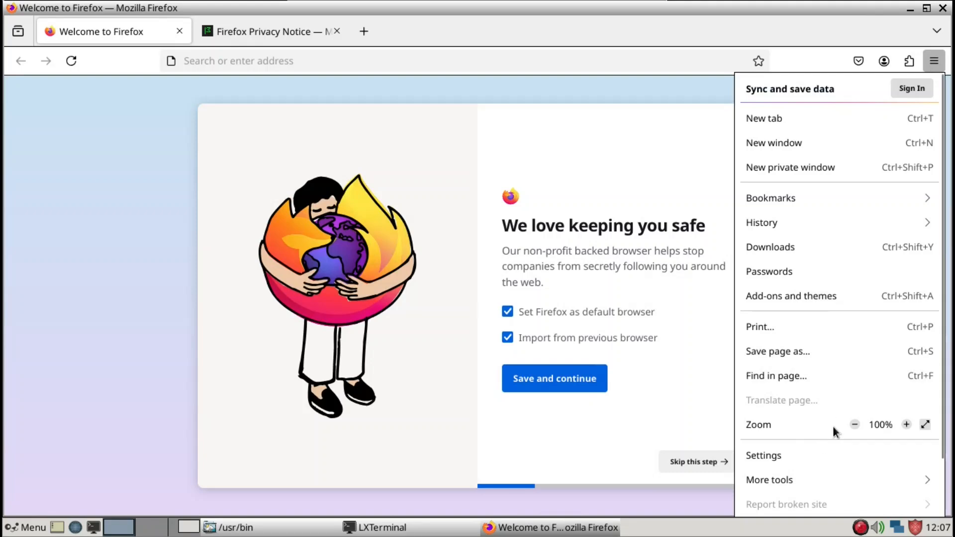
{"action": "scroll", "coordinate": [905, 503], "scroll_direction": "down", "scroll_amount": 2}
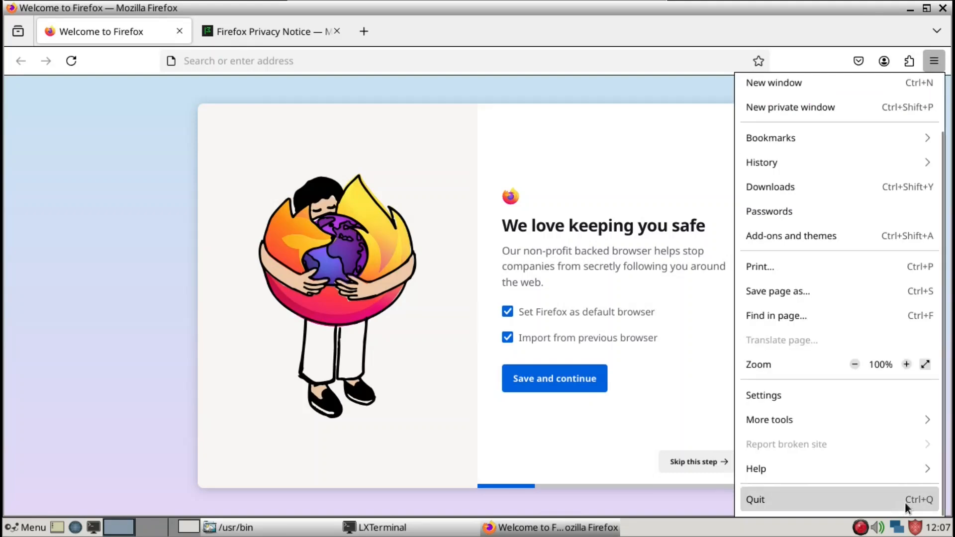
{"action": "left_click", "coordinate": [888, 475]}
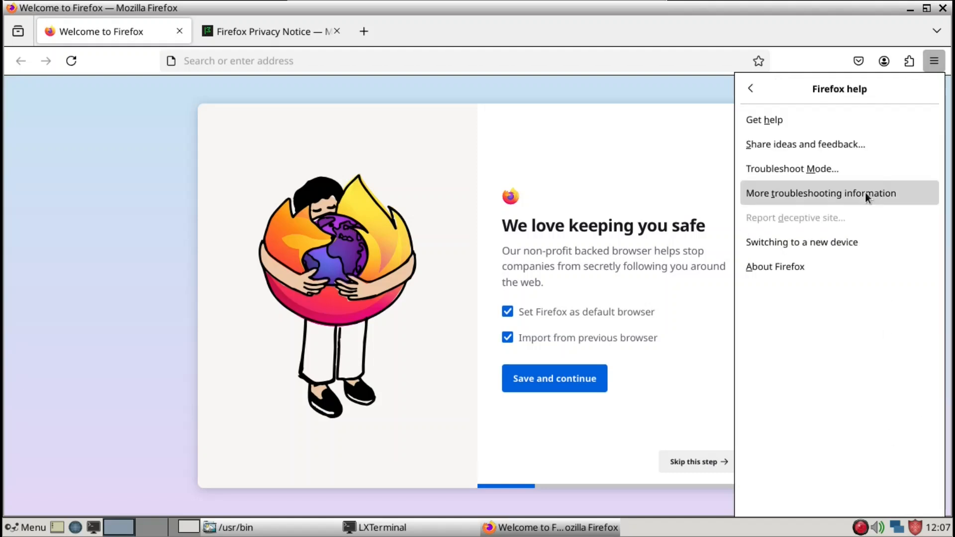
{"action": "left_click", "coordinate": [828, 267]}
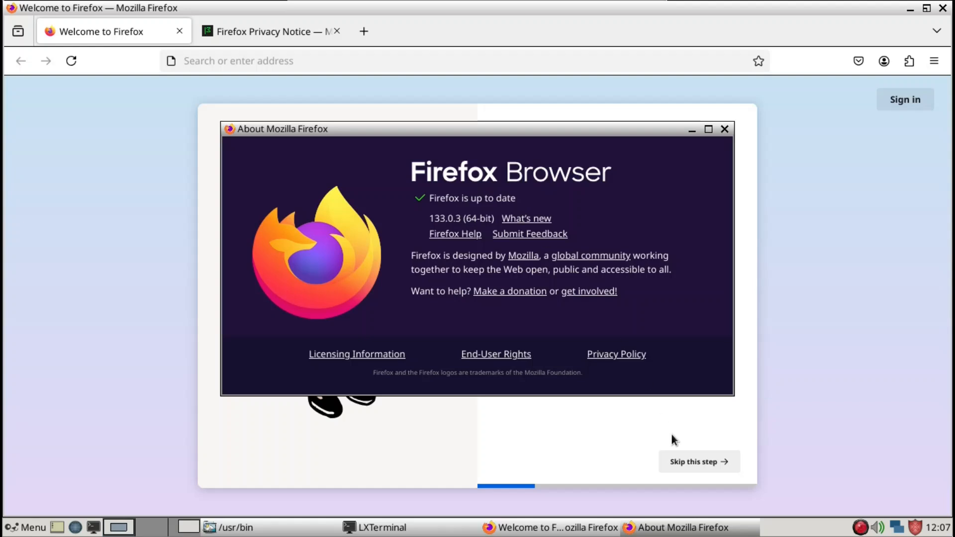
- Close the Firefox browser, its About window and the terminal
{"action": "left_click", "coordinate": [706, 459]}
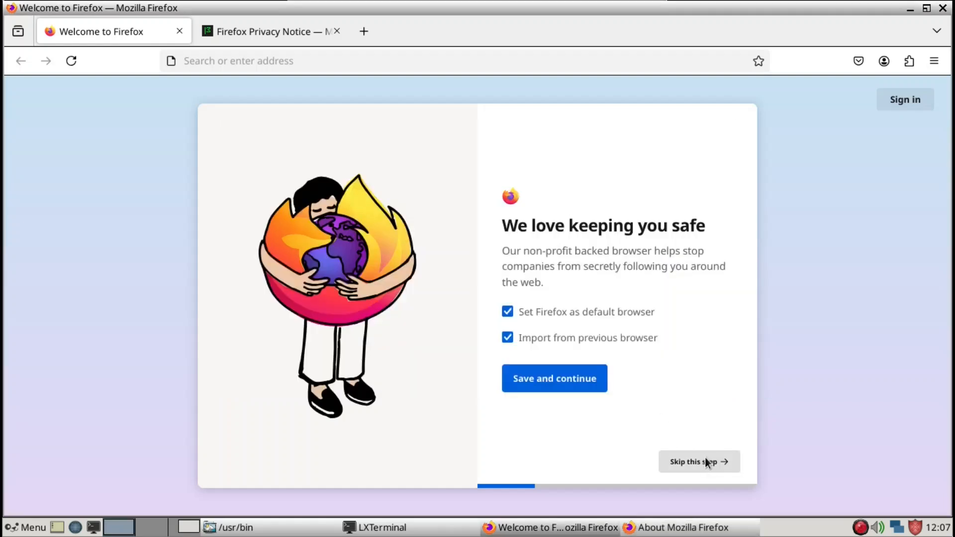
{"action": "left_click", "coordinate": [940, 7]}
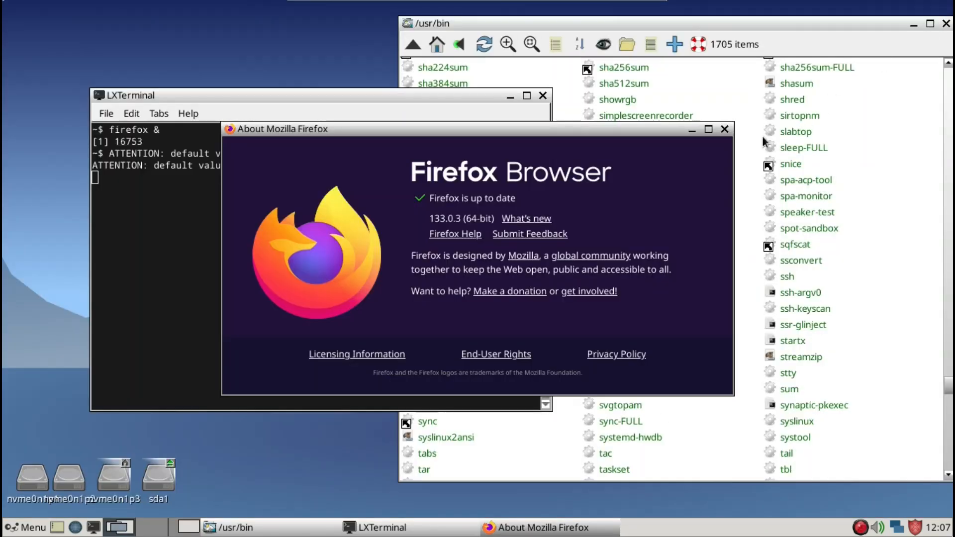
{"action": "left_click", "coordinate": [727, 130]}
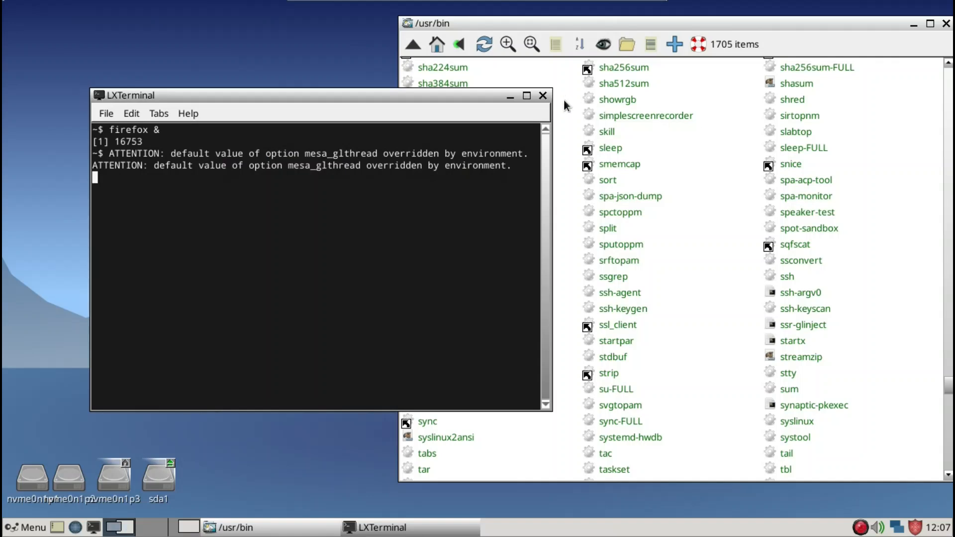
{"action": "left_click", "coordinate": [546, 96]}
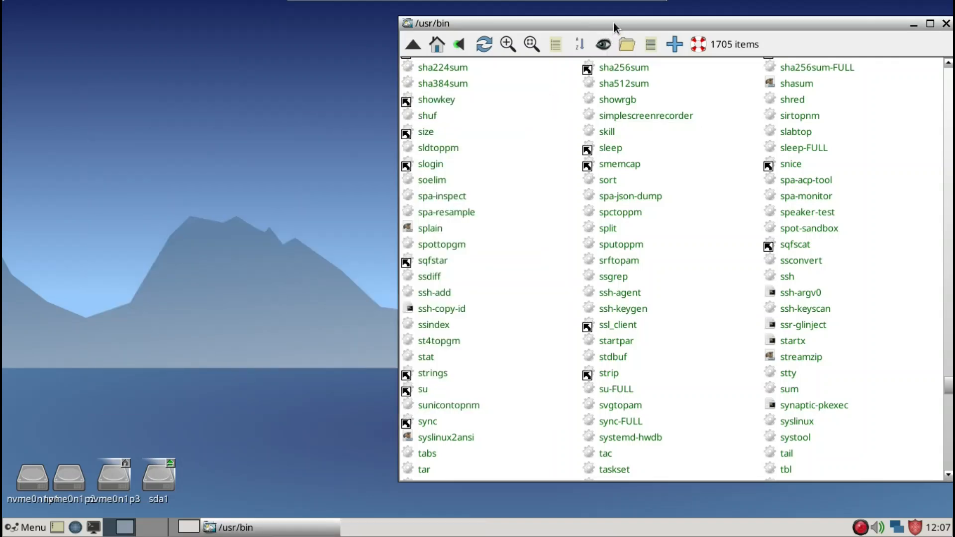
- Close the /usr/bin file window and switch to the utube.txt notes in Geany, placing the cursor in the FF website line
{"action": "left_click_drag", "start_coordinate": [613, 22], "coordinate": [573, 29]}
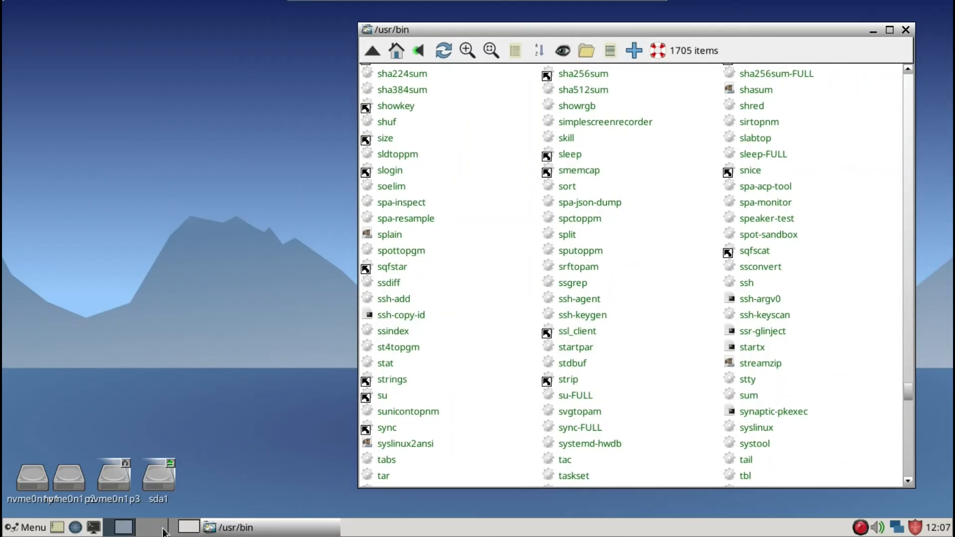
{"action": "key", "text": "alt+F4"}
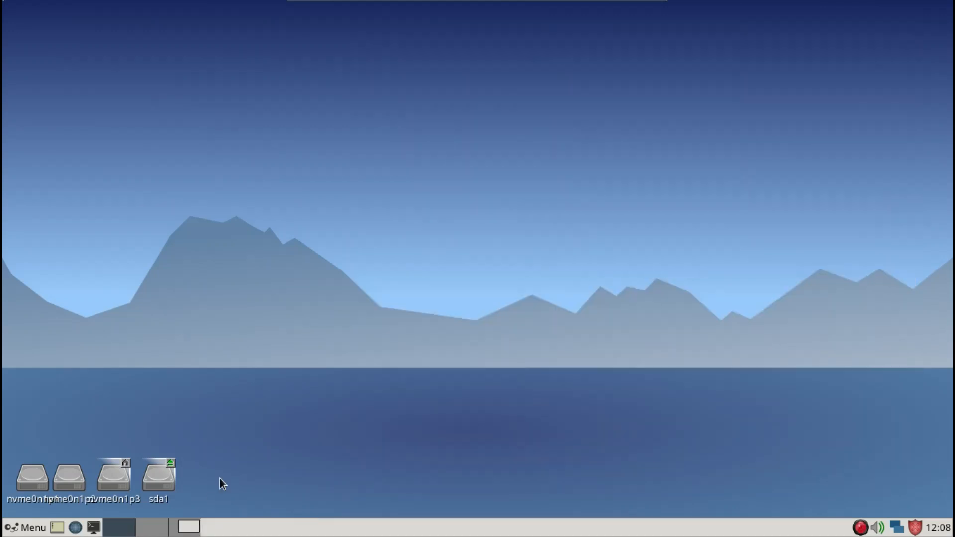
{"action": "left_click", "coordinate": [188, 534]}
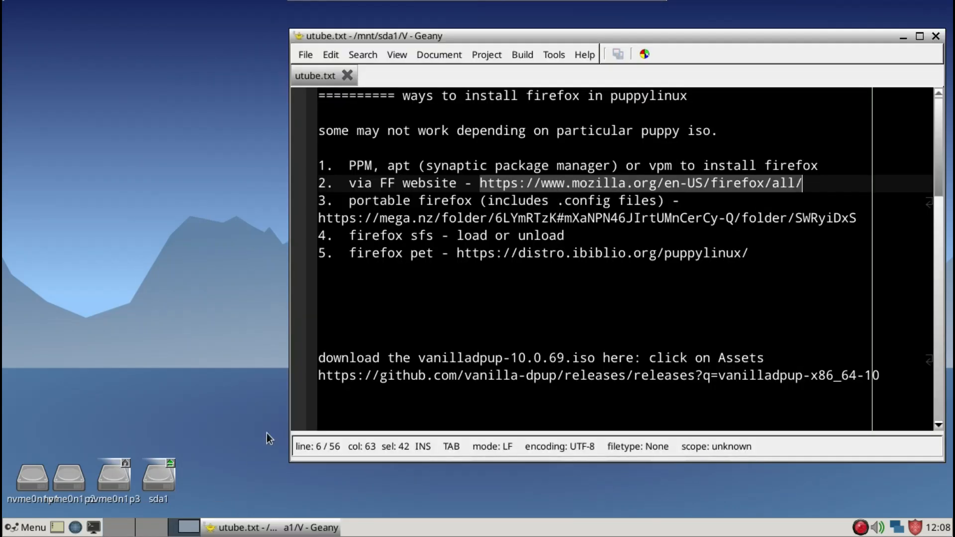
{"action": "left_click", "coordinate": [455, 184]}
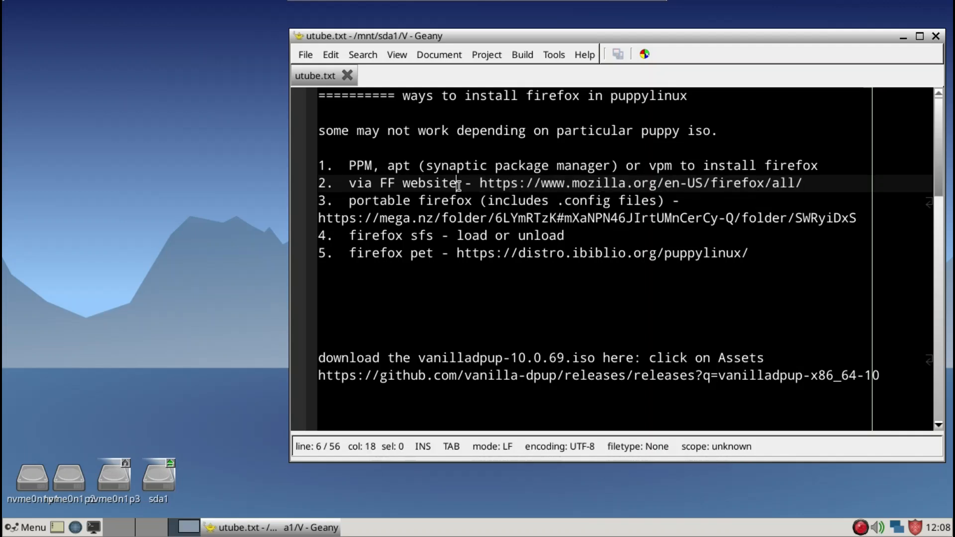
- Copy the MEGA folder link listed under portable firefox in the utube.txt notes
{"action": "left_click", "coordinate": [479, 185]}
{"action": "left_click_drag", "start_coordinate": [858, 217], "coordinate": [318, 219]}
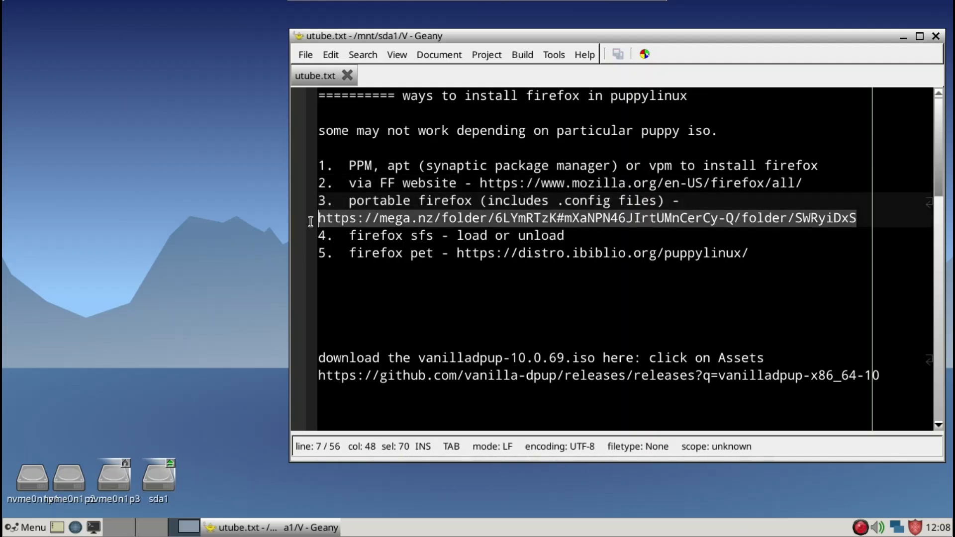
{"action": "right_click", "coordinate": [357, 219]}
{"action": "left_click", "coordinate": [359, 292]}
- Switch to the empty first workspace, launch firefox through the run-command dialog and decline making it the default browser
{"action": "left_click", "coordinate": [120, 531]}
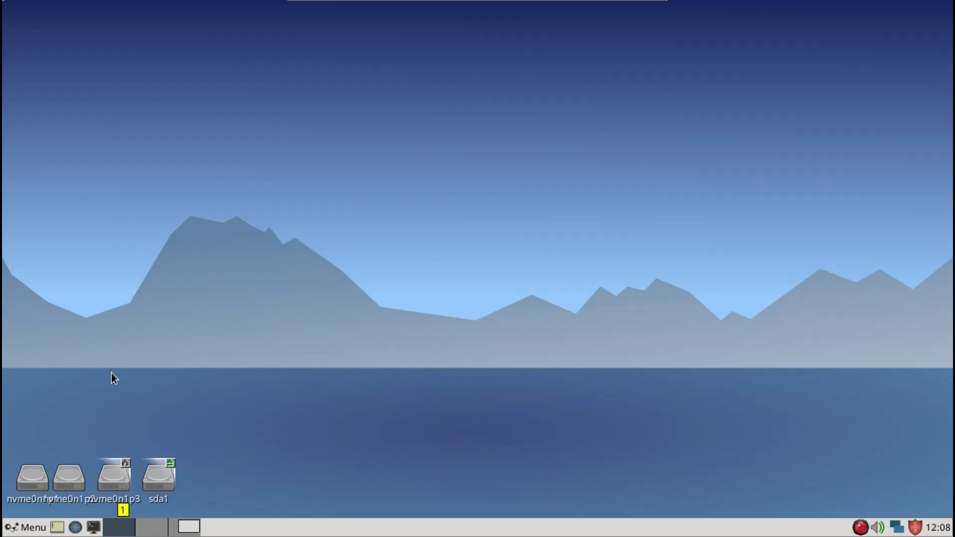
{"action": "key", "text": "alt+F2"}
{"action": "type", "text": "fire"}
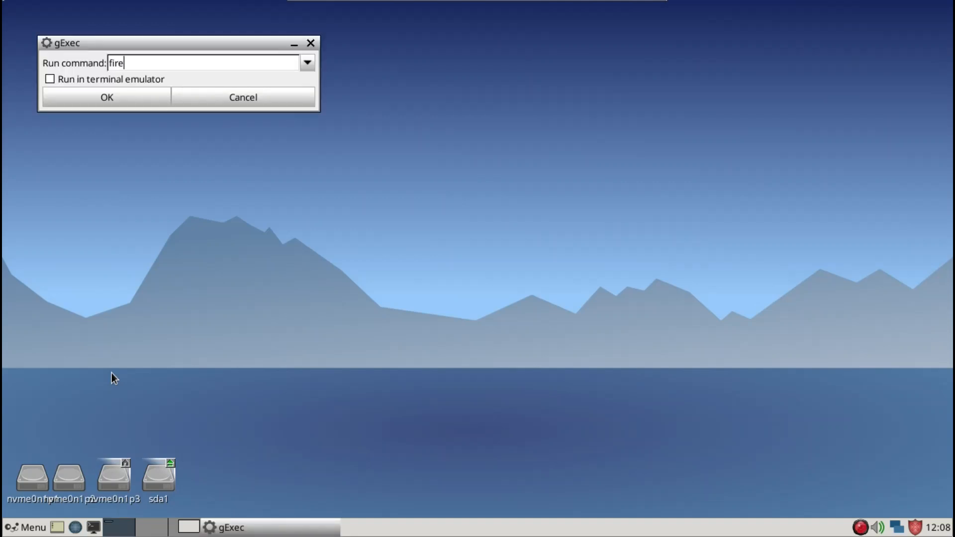
{"action": "type", "text": "fox"}
{"action": "key", "text": "Return"}
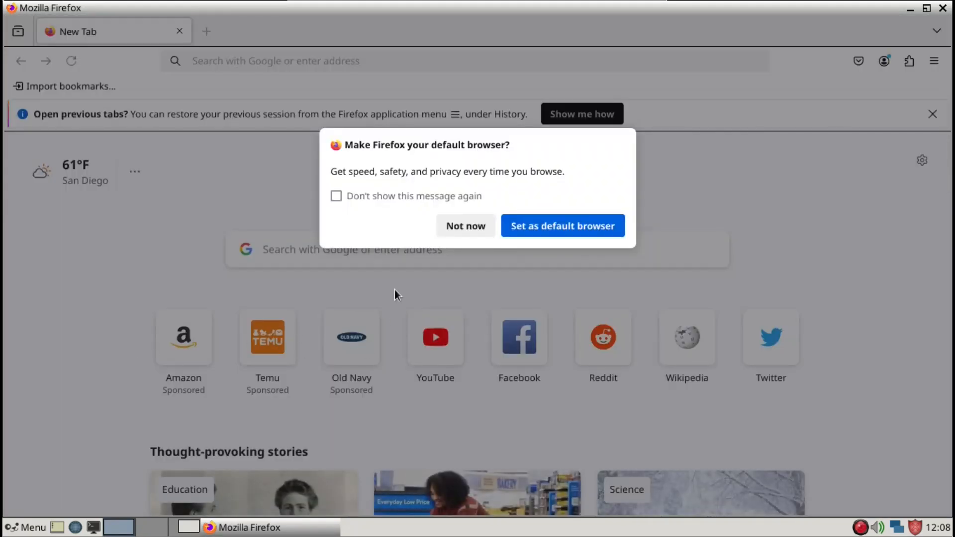
{"action": "left_click", "coordinate": [467, 229]}
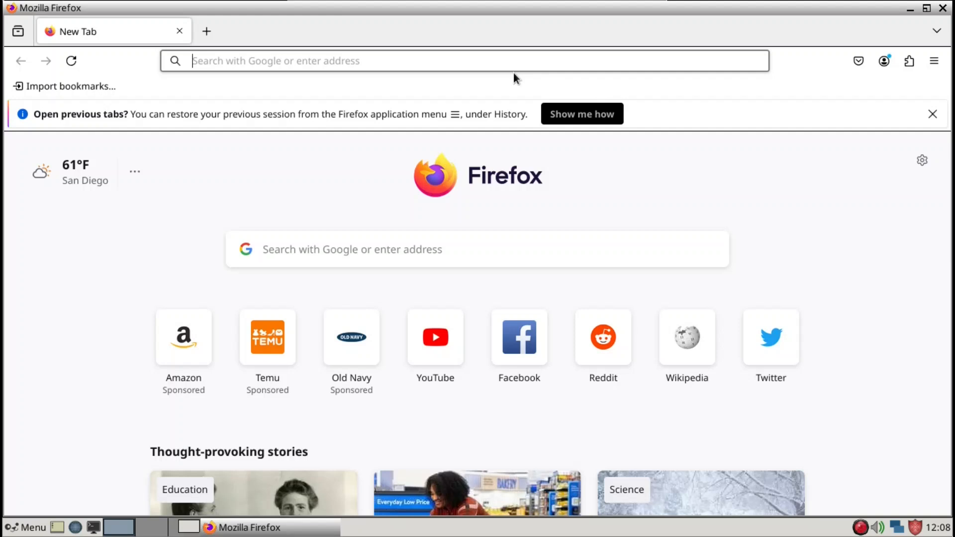
- Load the copied MEGA link in the browser and go up to the parent Browsers folder
{"action": "key", "text": "ctrl+v"}
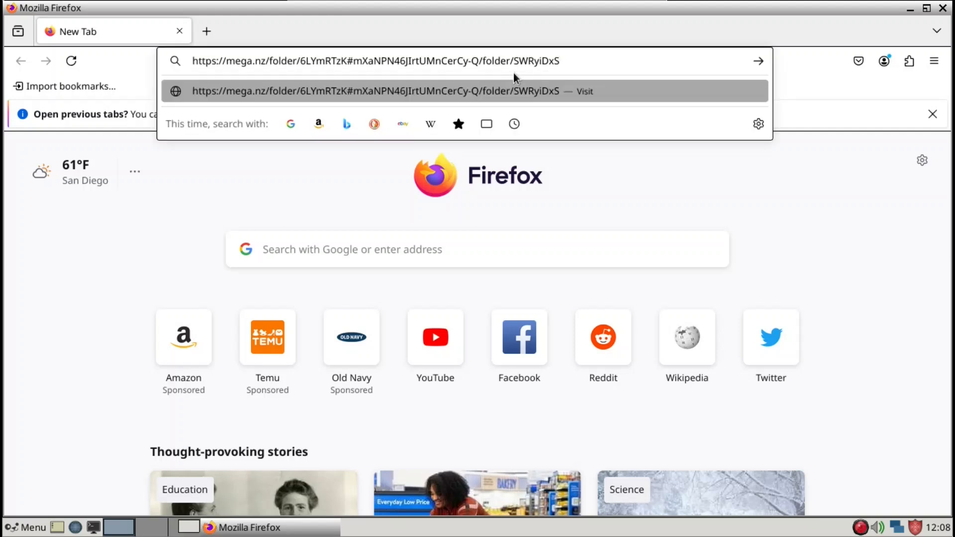
{"action": "key", "text": "Return"}
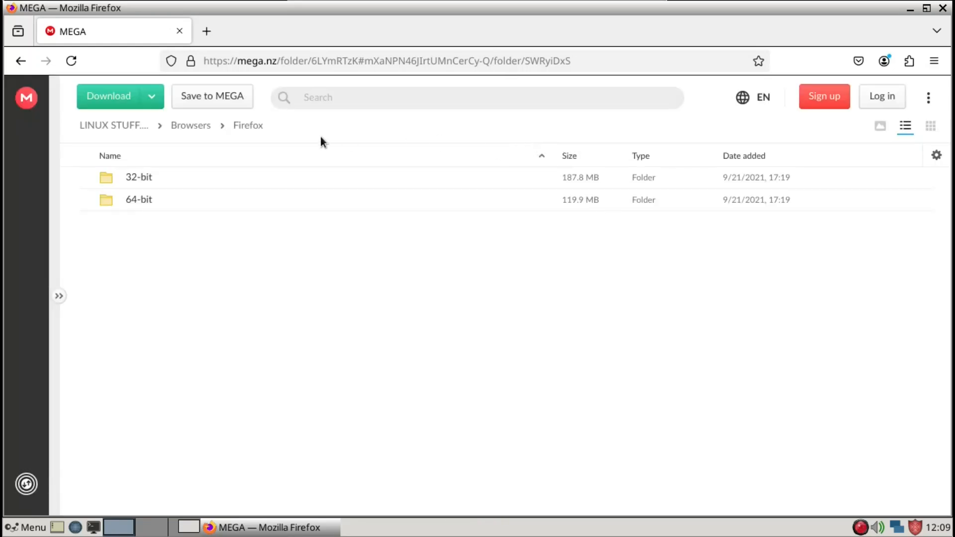
{"action": "left_click", "coordinate": [135, 99]}
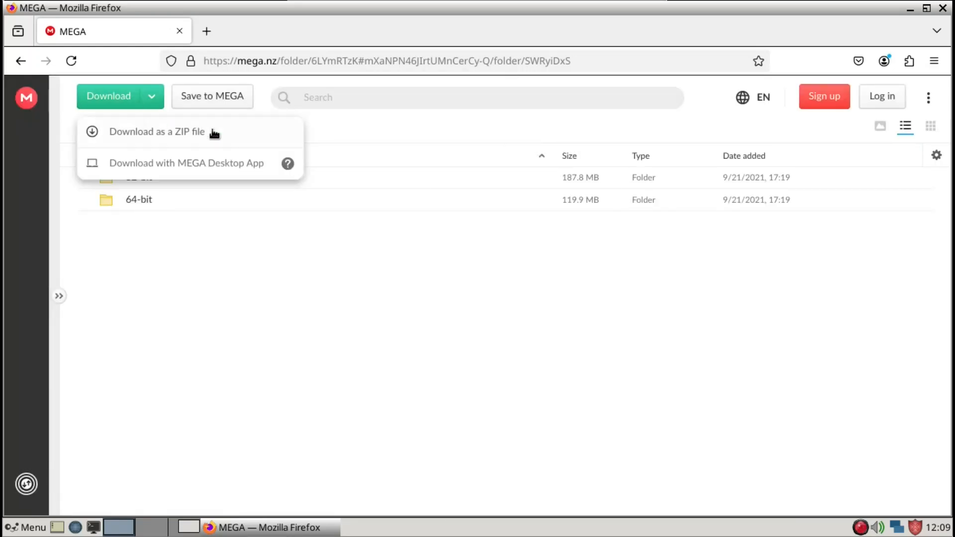
{"action": "left_click", "coordinate": [354, 333]}
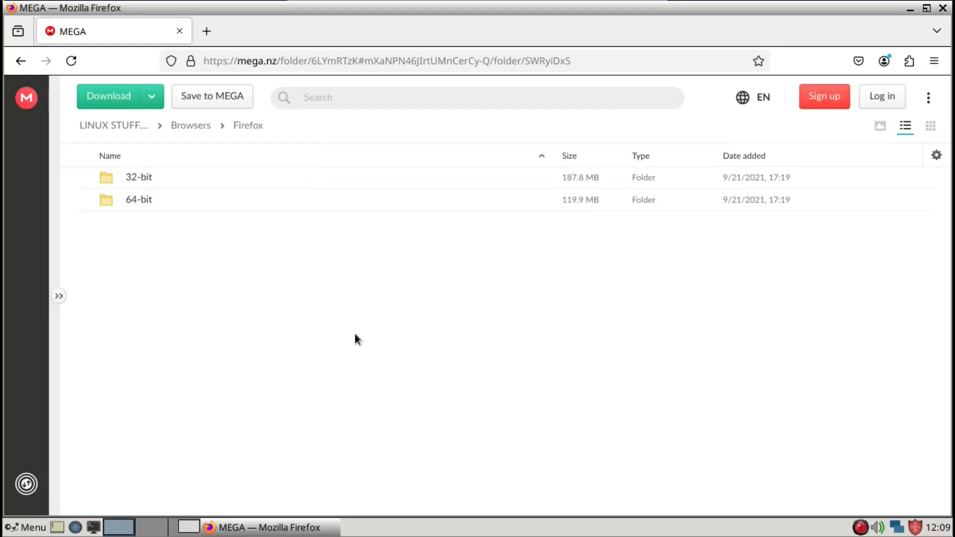
{"action": "left_click", "coordinate": [200, 128]}
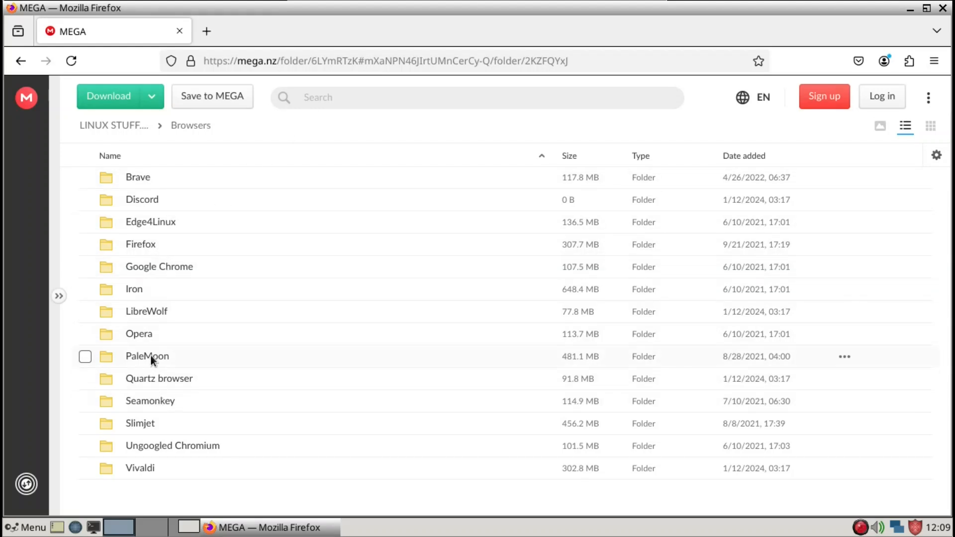
- Download Firefox-portable64.tar.xz from the Firefox/64-bit/Mainline folder as a standard download, and close the browser
{"action": "double_click", "coordinate": [155, 244]}
{"action": "double_click", "coordinate": [139, 200]}
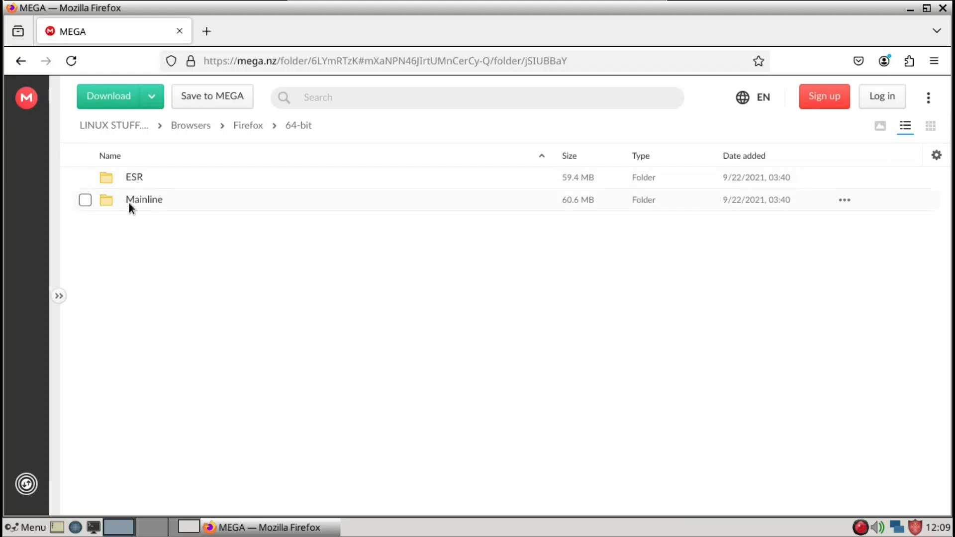
{"action": "double_click", "coordinate": [130, 201]}
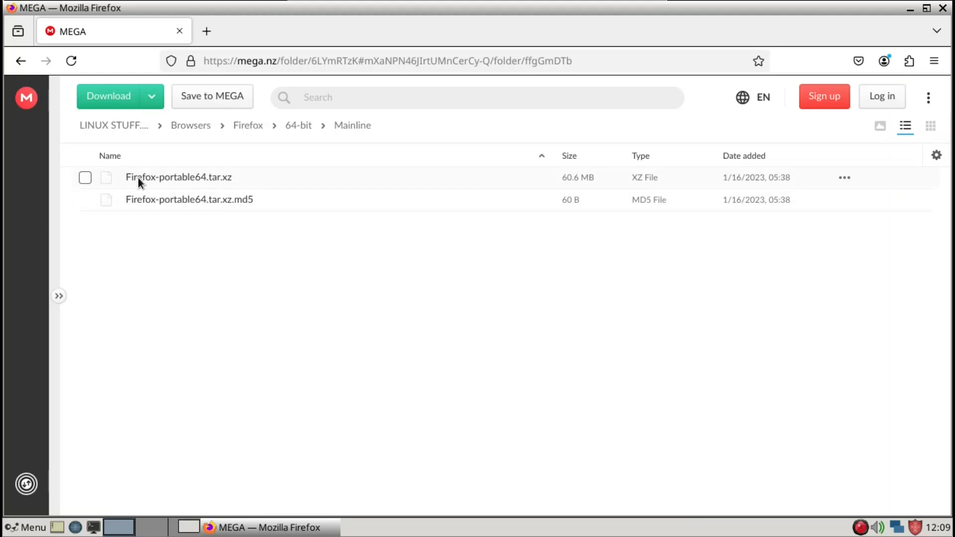
{"action": "left_click", "coordinate": [138, 178]}
{"action": "right_click", "coordinate": [138, 178]}
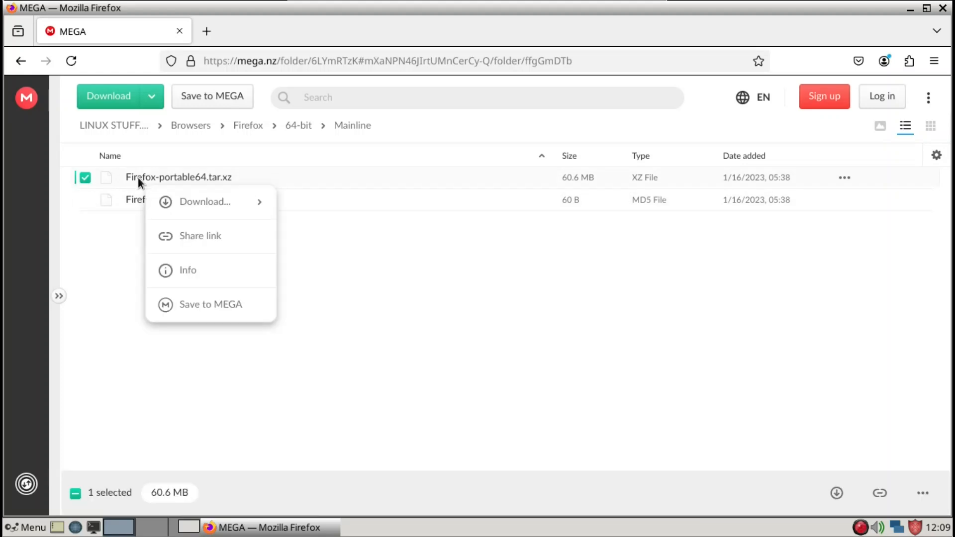
{"action": "mouse_move", "coordinate": [175, 201]}
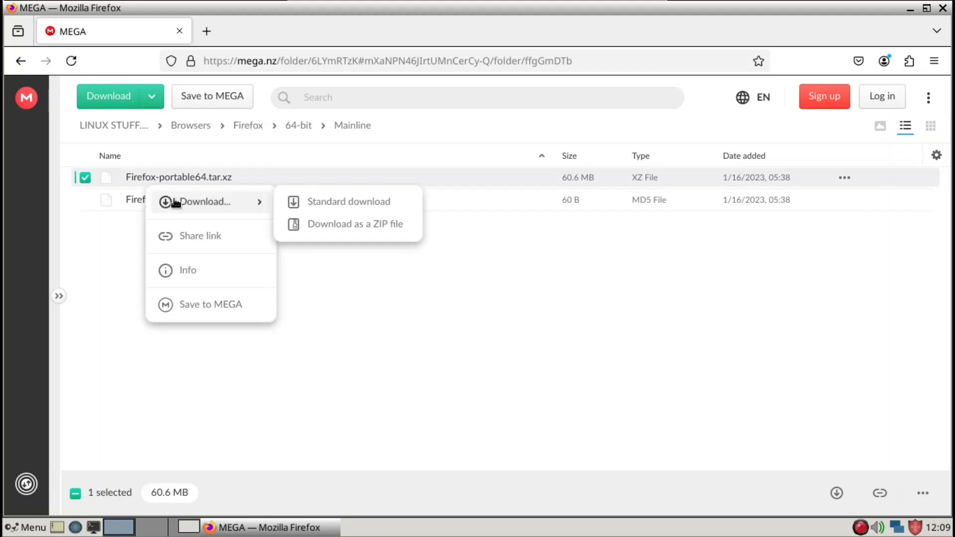
{"action": "left_click", "coordinate": [355, 202]}
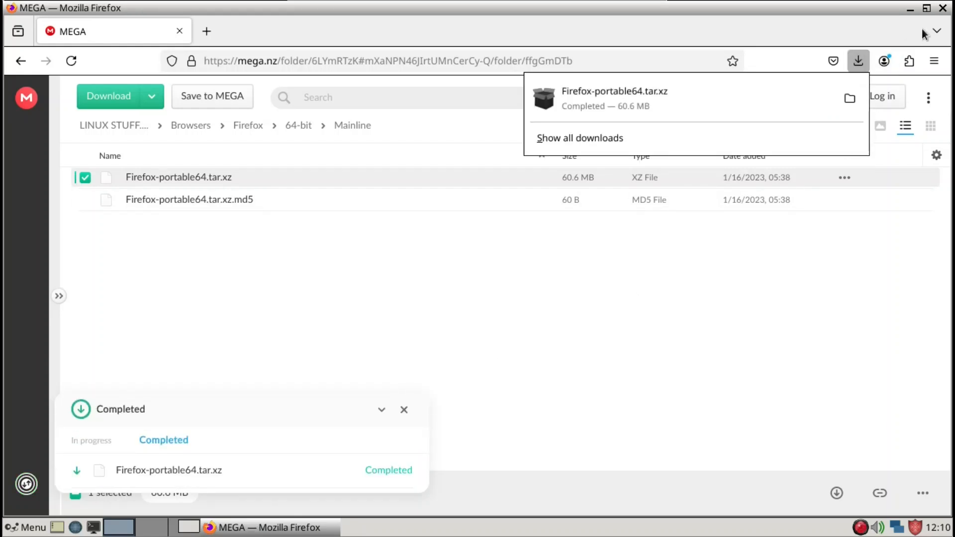
{"action": "left_click", "coordinate": [944, 9]}
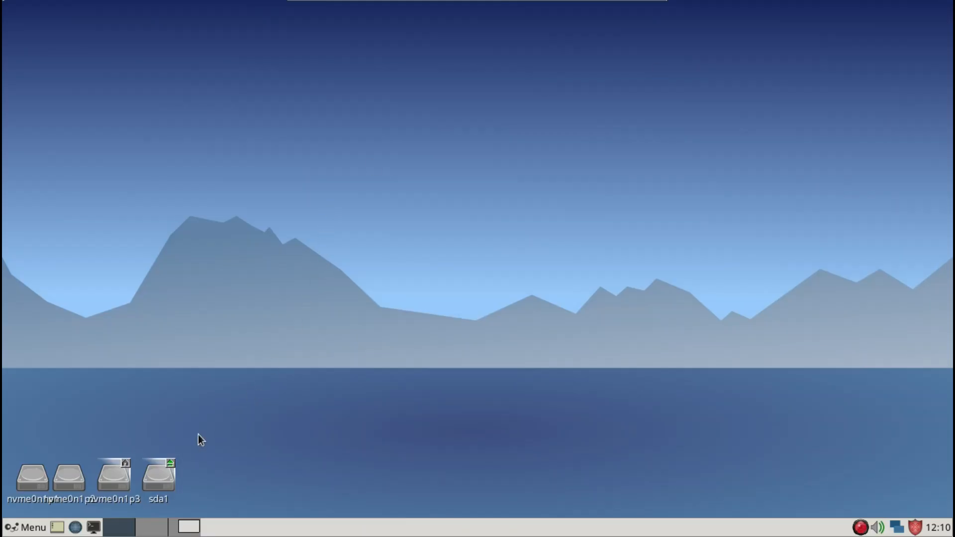
- Start the file manager with the "rox" run command, shrink its icons and open the Downloads folder
{"action": "key", "text": "alt+F2"}
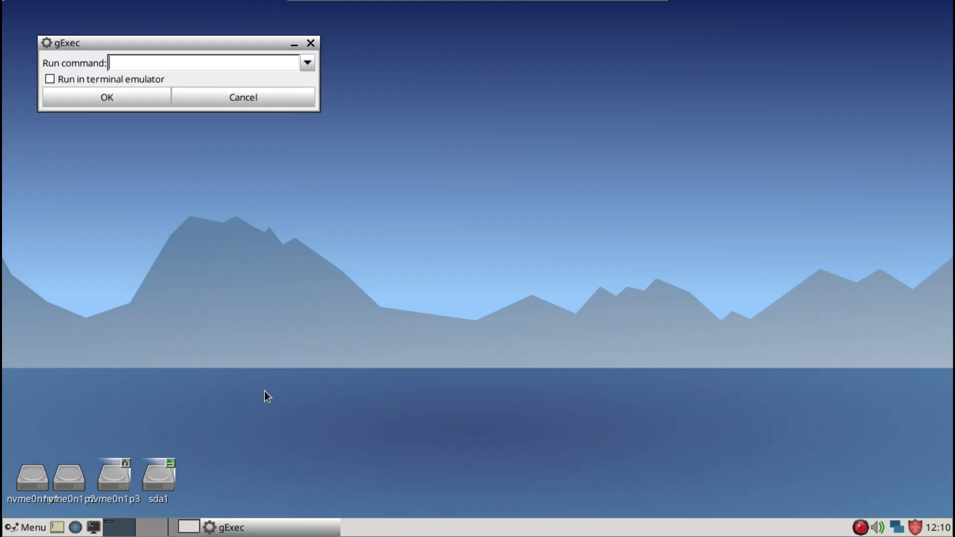
{"action": "type", "text": "rox"}
{"action": "key", "text": "Return"}
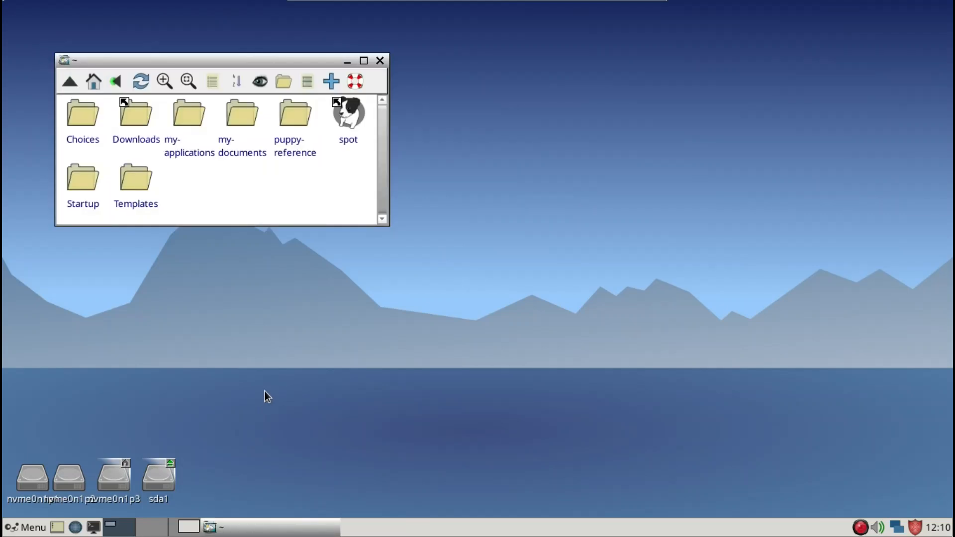
{"action": "key", "text": "minus"}
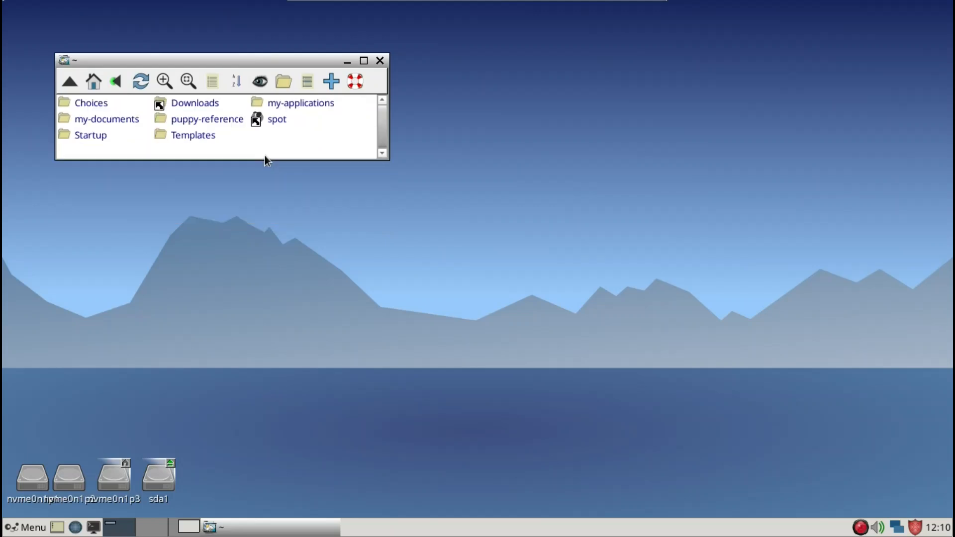
{"action": "left_click", "coordinate": [214, 105]}
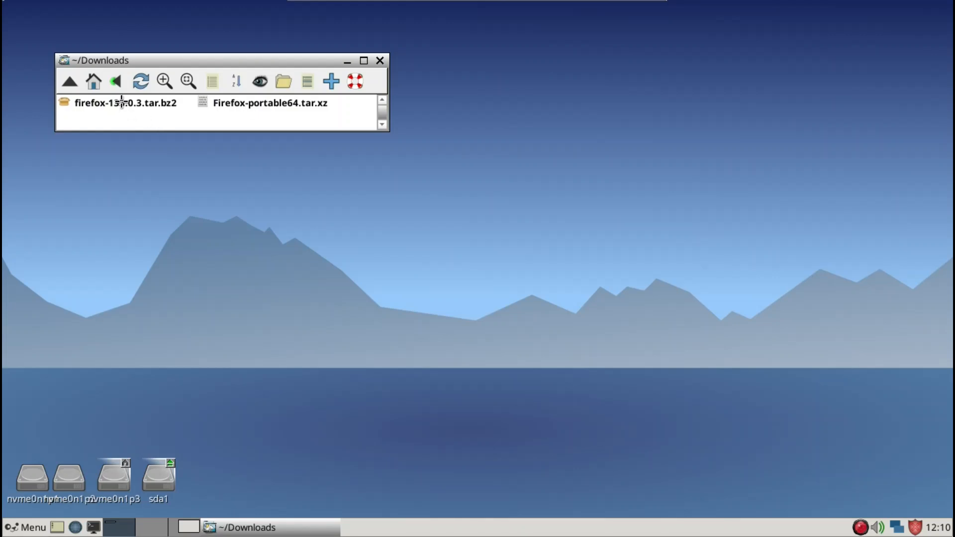
- Delete firefox-133.0.3.tar.bz2 from Downloads with the Quiet, Force and Brief options enabled
{"action": "key", "text": "Delete"}
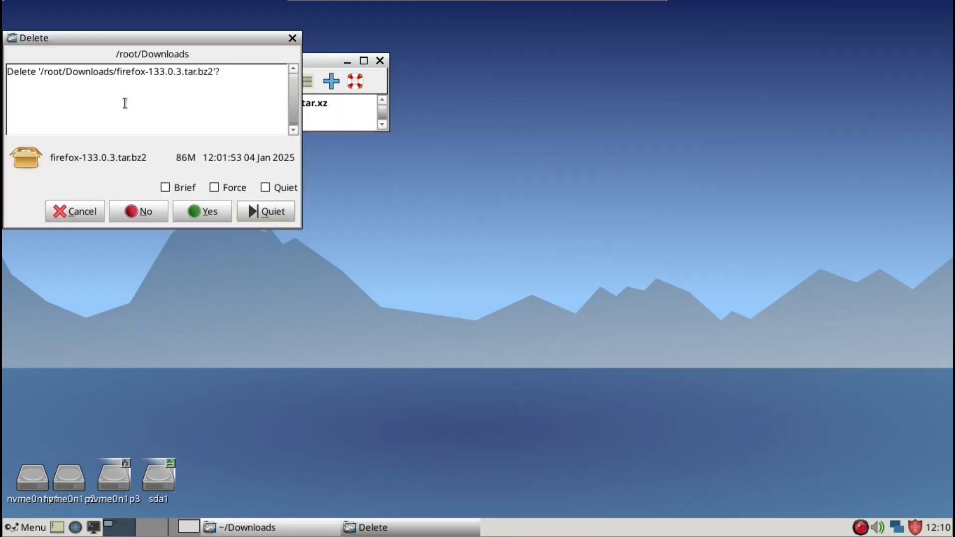
{"action": "left_click", "coordinate": [274, 184]}
{"action": "left_click", "coordinate": [219, 187]}
{"action": "left_click", "coordinate": [189, 187]}
{"action": "left_click", "coordinate": [199, 214]}
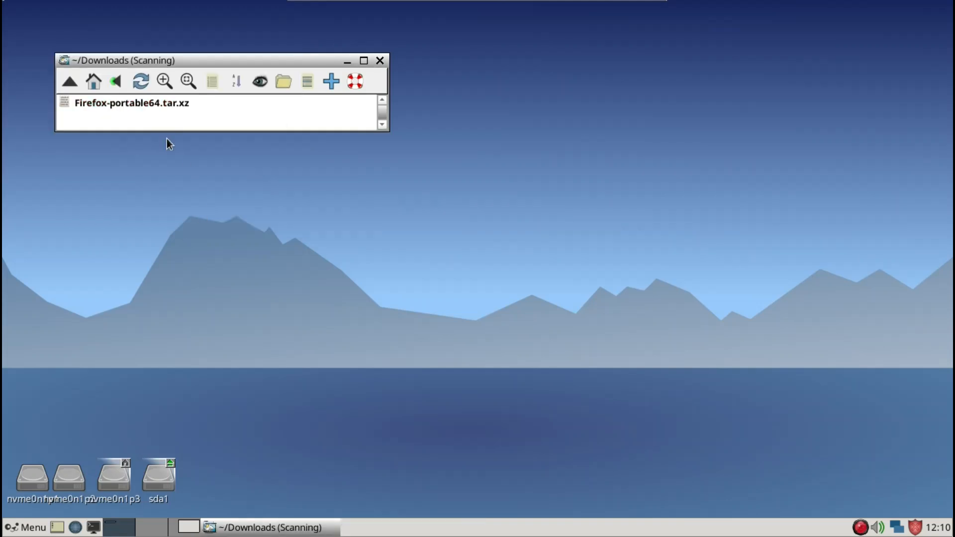
- Extract Firefox-portable64.tar.xz into the Downloads folder without creating a subdirectory
{"action": "right_click", "coordinate": [156, 102]}
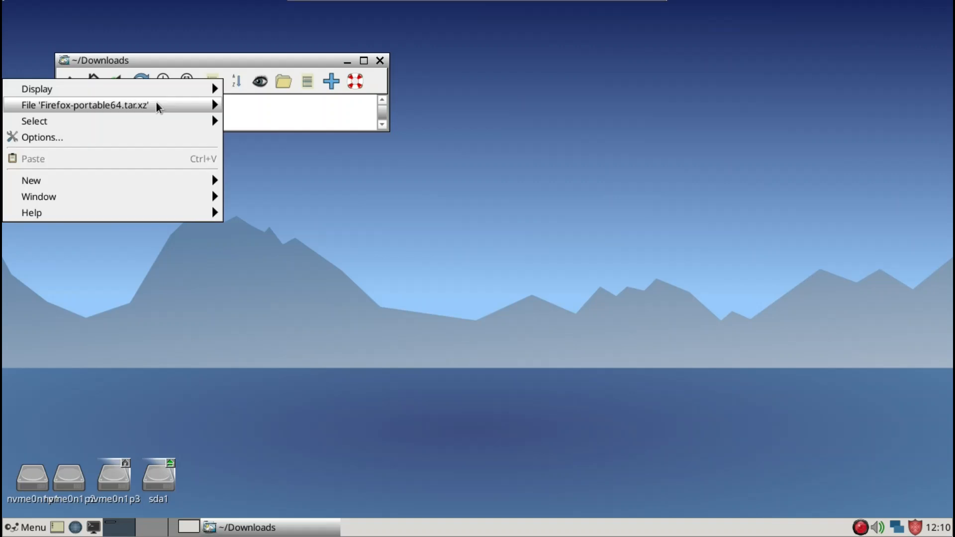
{"action": "mouse_move", "coordinate": [156, 103]}
{"action": "left_click", "coordinate": [254, 121]}
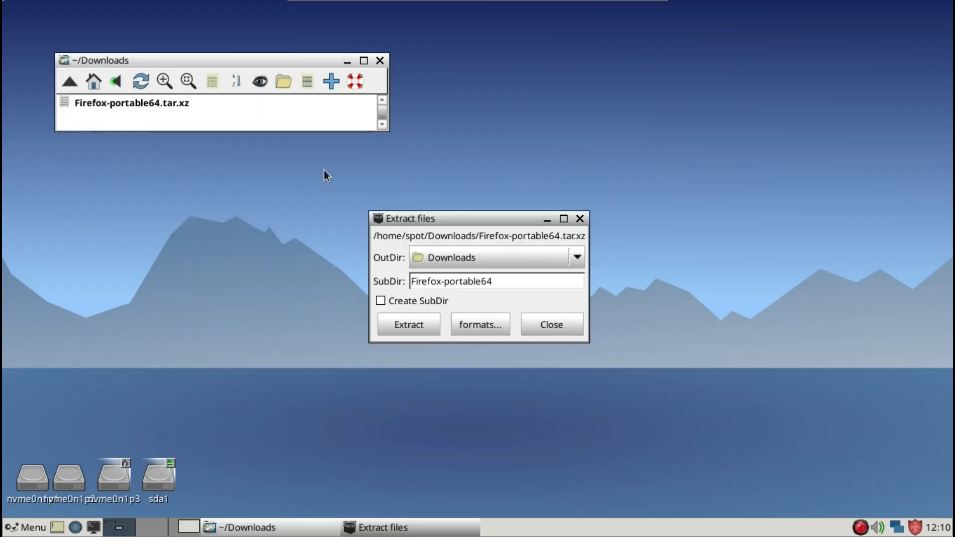
{"action": "left_click", "coordinate": [424, 325]}
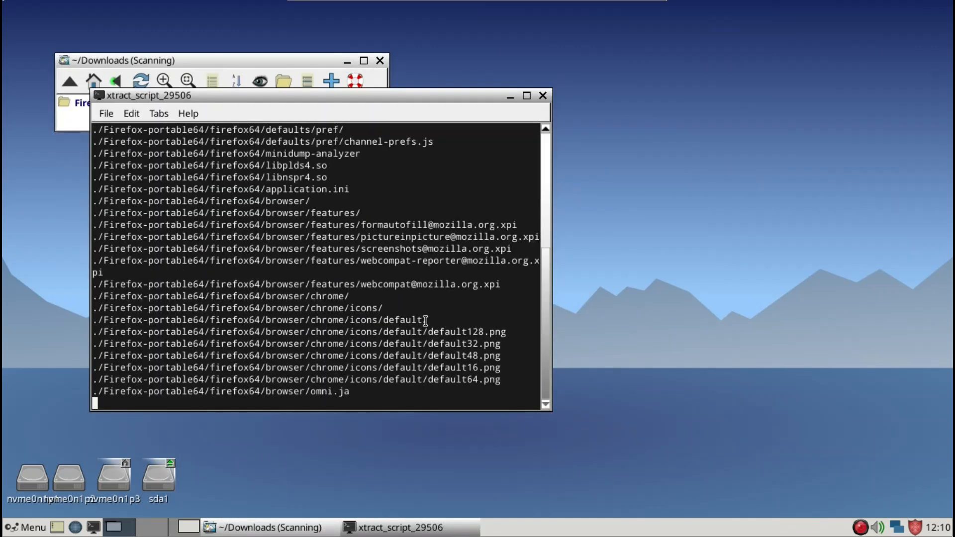
{"action": "left_click_drag", "start_coordinate": [396, 93], "coordinate": [625, 109]}
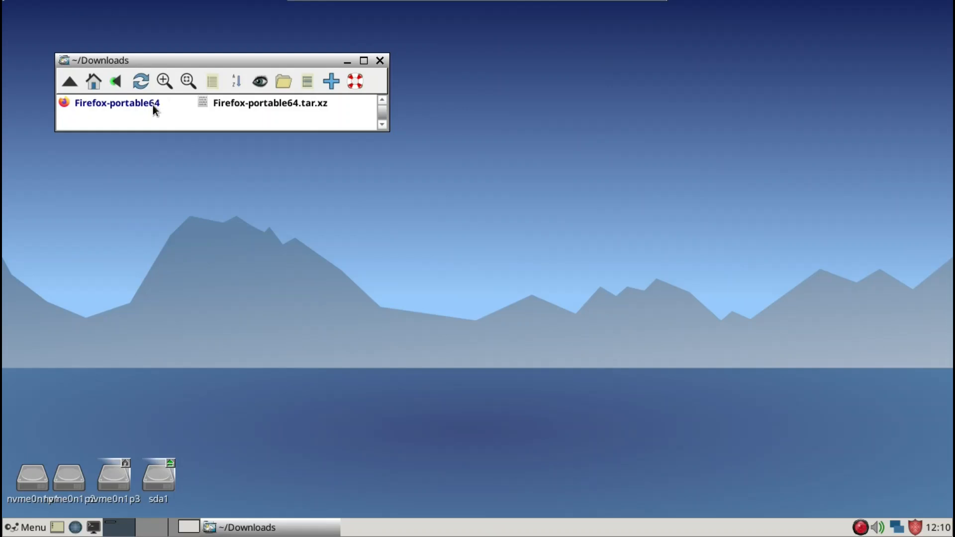
- Open /opt with the run command "rox /opt/" in a window below Downloads and move the Firefox-portable64 folder into it
{"action": "left_click_drag", "start_coordinate": [176, 60], "coordinate": [284, 52]}
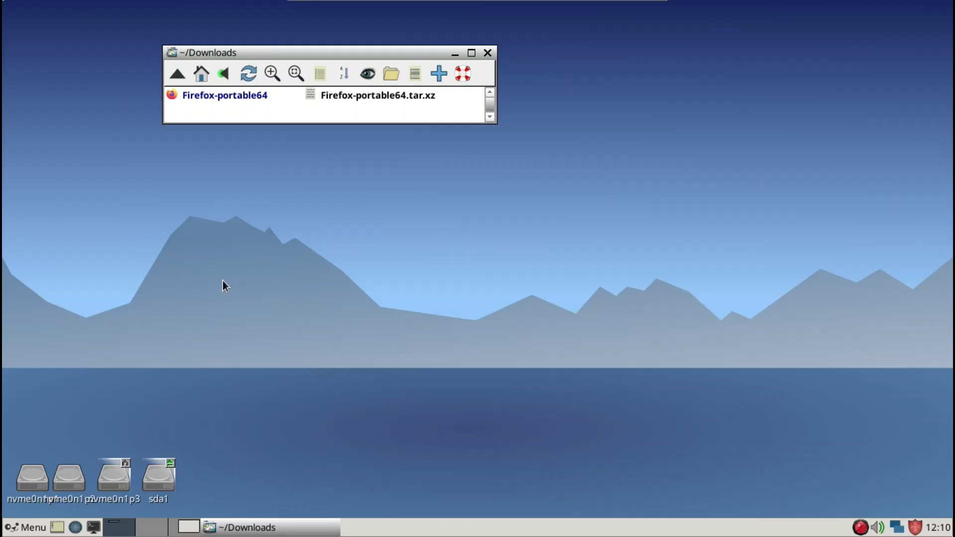
{"action": "key", "text": "alt+F2"}
{"action": "type", "text": "rox /opt/"}
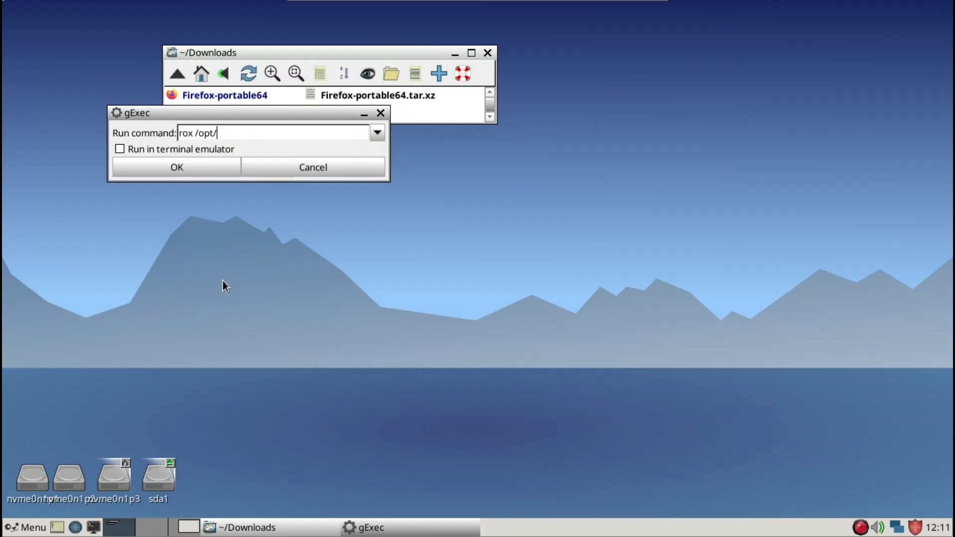
{"action": "key", "text": "Return"}
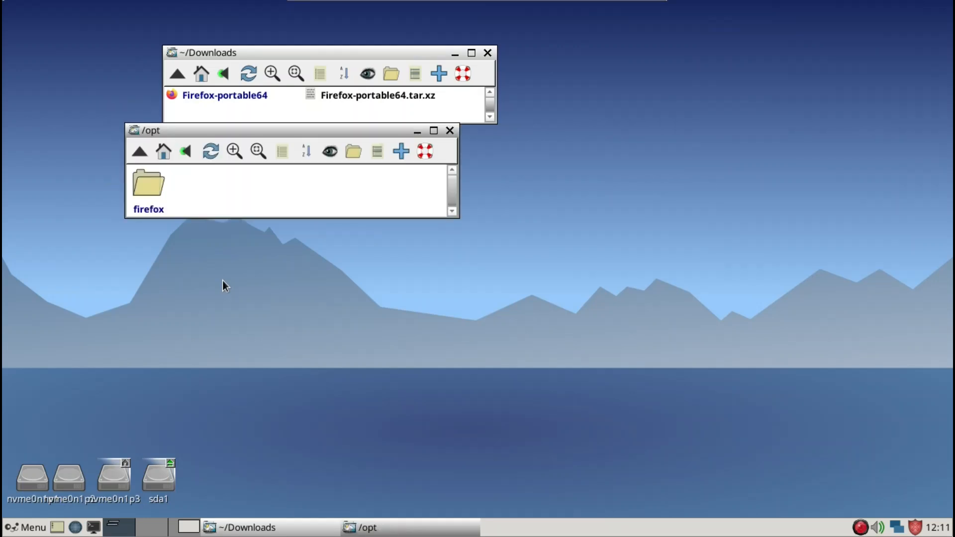
{"action": "key", "text": "minus"}
{"action": "left_click_drag", "start_coordinate": [223, 132], "coordinate": [212, 241]}
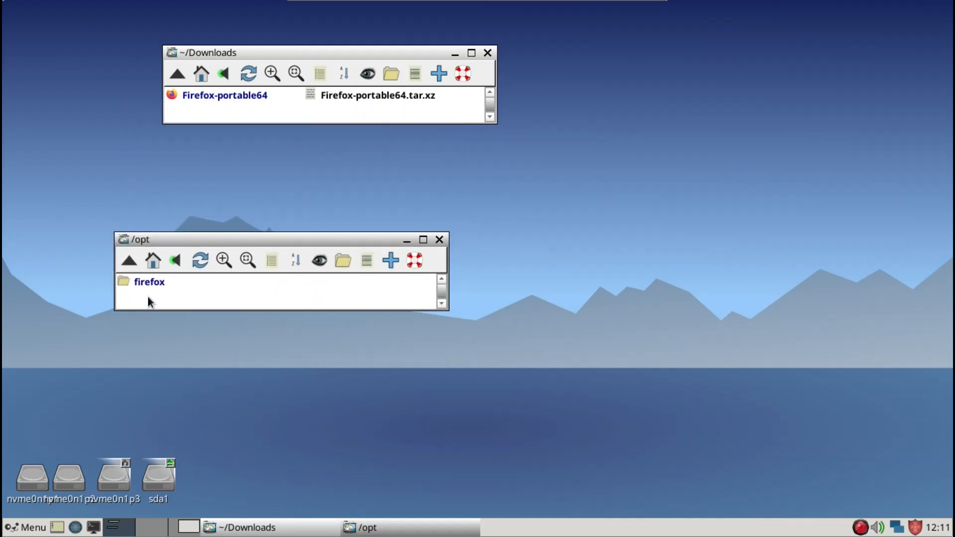
{"action": "left_click_drag", "start_coordinate": [252, 94], "coordinate": [256, 284]}
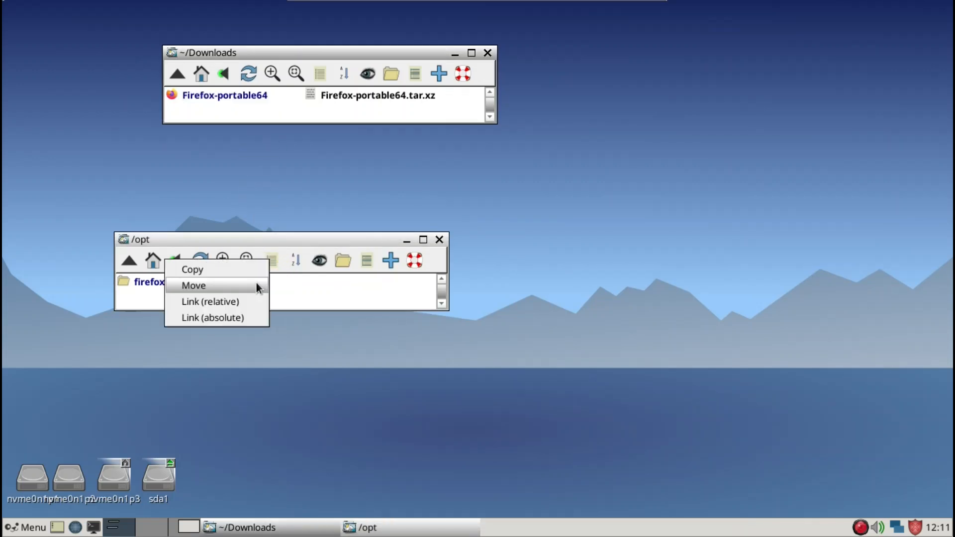
{"action": "left_click", "coordinate": [255, 284]}
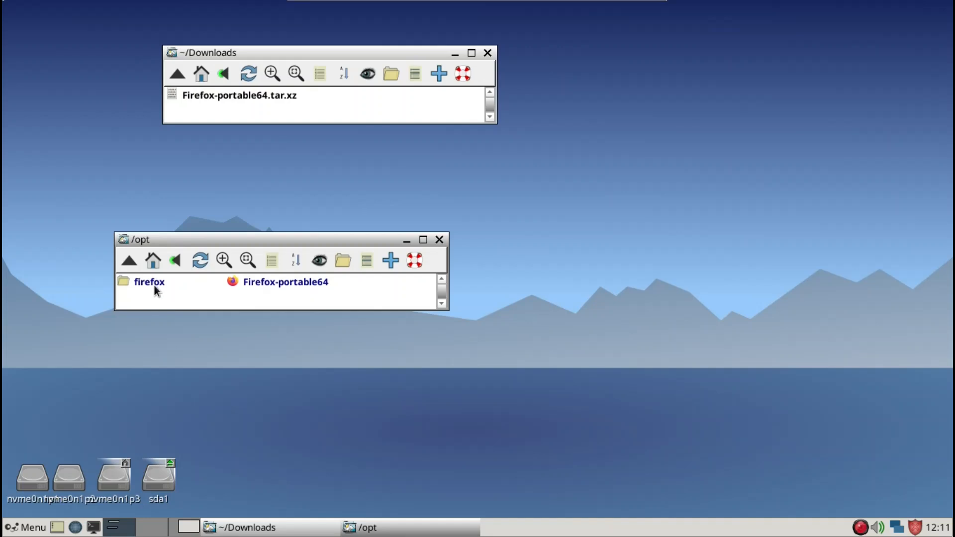
- Delete the firefox folder from /opt with the Quiet, Force and Brief options, and open the Firefox-portable64 folder
{"action": "left_click", "coordinate": [151, 283]}
{"action": "key", "text": "Delete"}
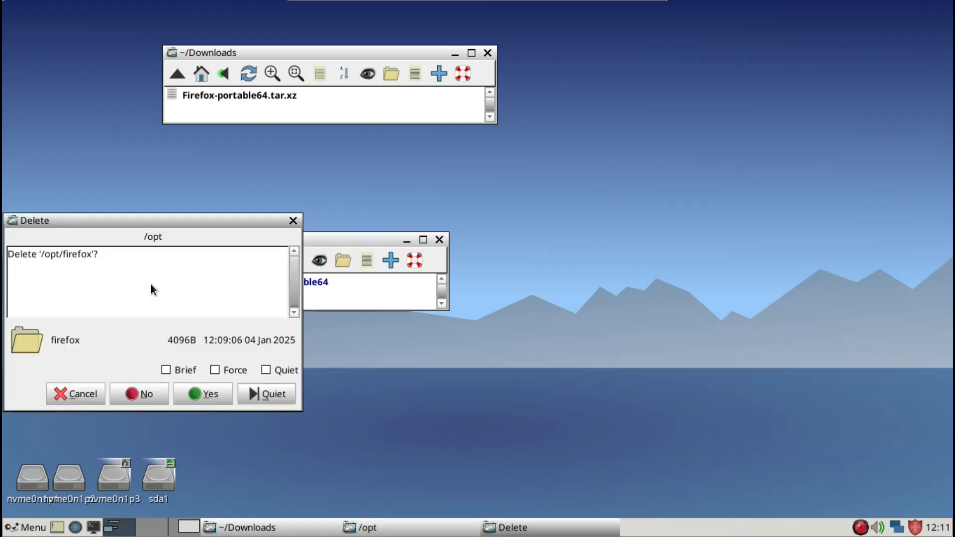
{"action": "left_click", "coordinate": [277, 368]}
{"action": "left_click", "coordinate": [216, 371]}
{"action": "left_click", "coordinate": [185, 370]}
{"action": "left_click", "coordinate": [200, 395]}
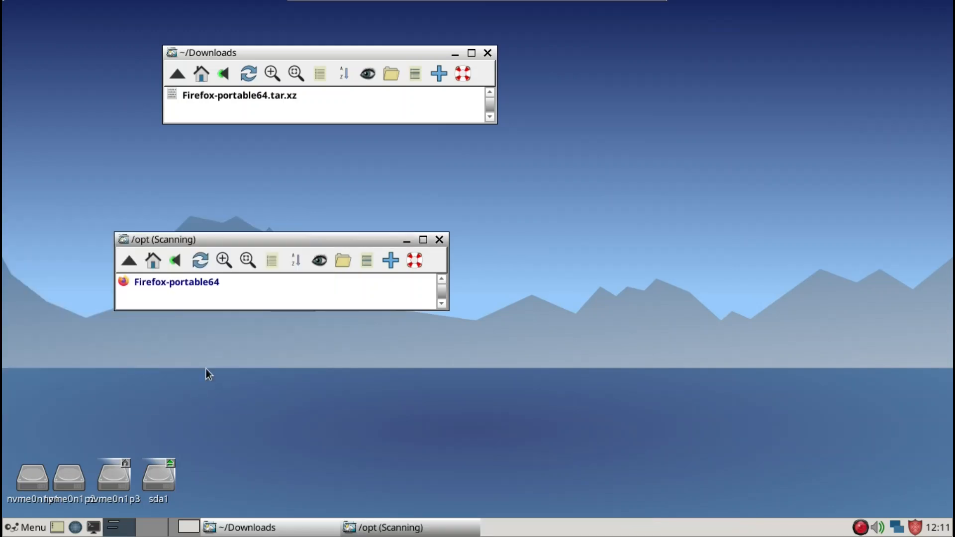
{"action": "double_click", "coordinate": [180, 283]}
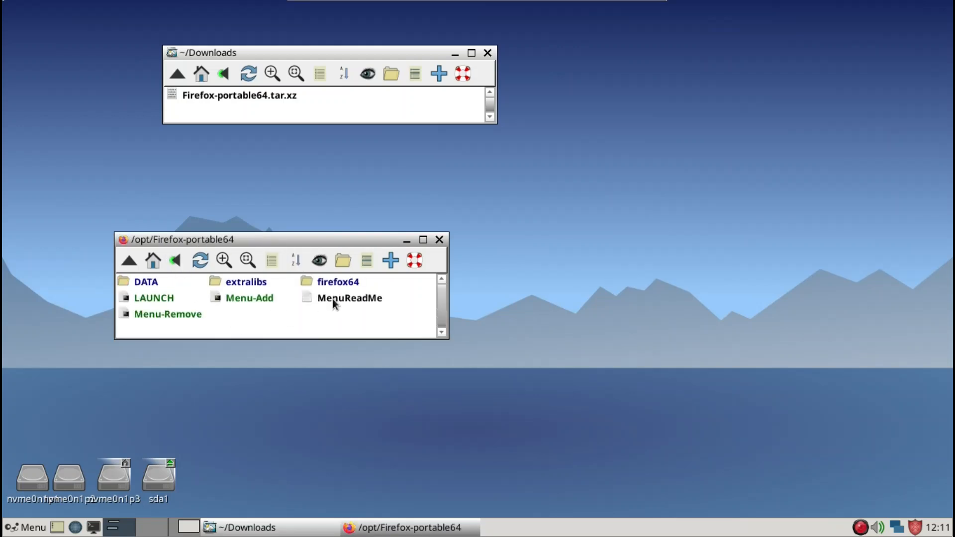
- Run the Menu-Add script in Firefox-portable64 to register the portable browser among the desktop's applications, checking the application list before and after
{"action": "left_click_drag", "start_coordinate": [257, 241], "coordinate": [183, 210]}
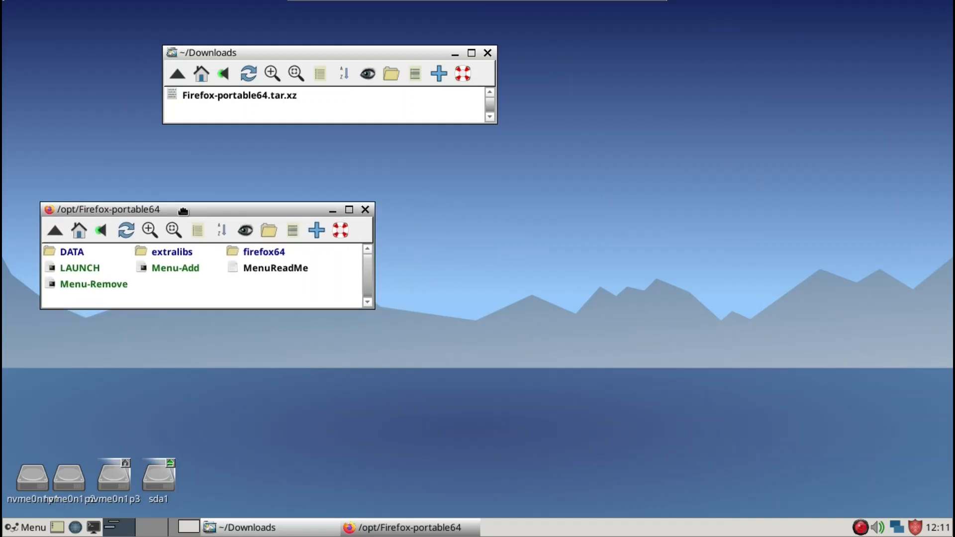
{"action": "right_click", "coordinate": [634, 206]}
{"action": "mouse_move", "coordinate": [667, 428]}
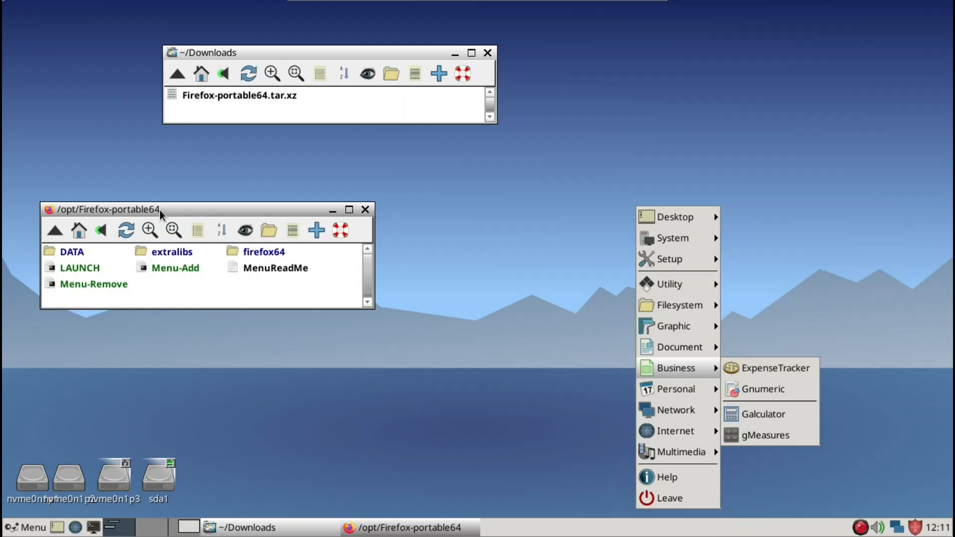
{"action": "left_click", "coordinate": [422, 289]}
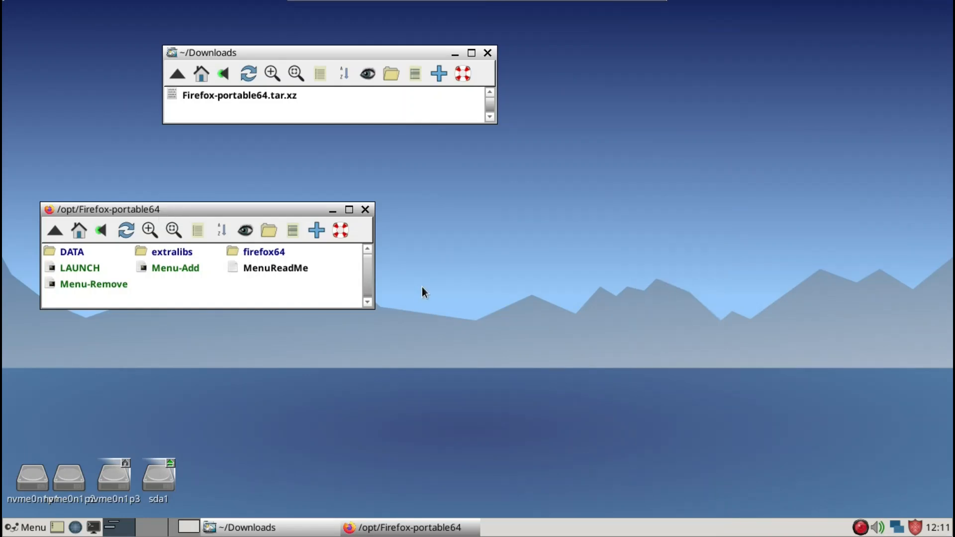
{"action": "left_click", "coordinate": [184, 266]}
{"action": "right_click", "coordinate": [504, 269]}
{"action": "mouse_move", "coordinate": [536, 446]}
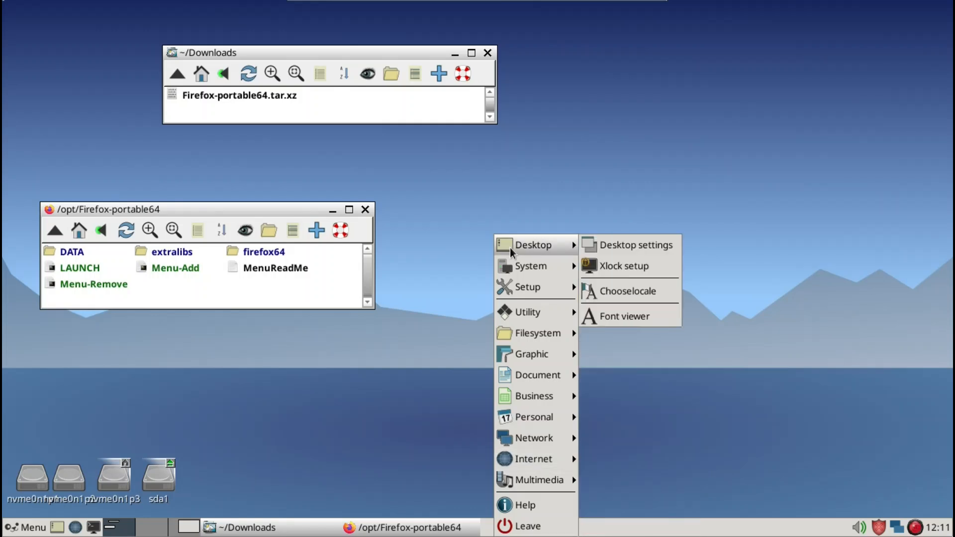
{"action": "left_click", "coordinate": [436, 211]}
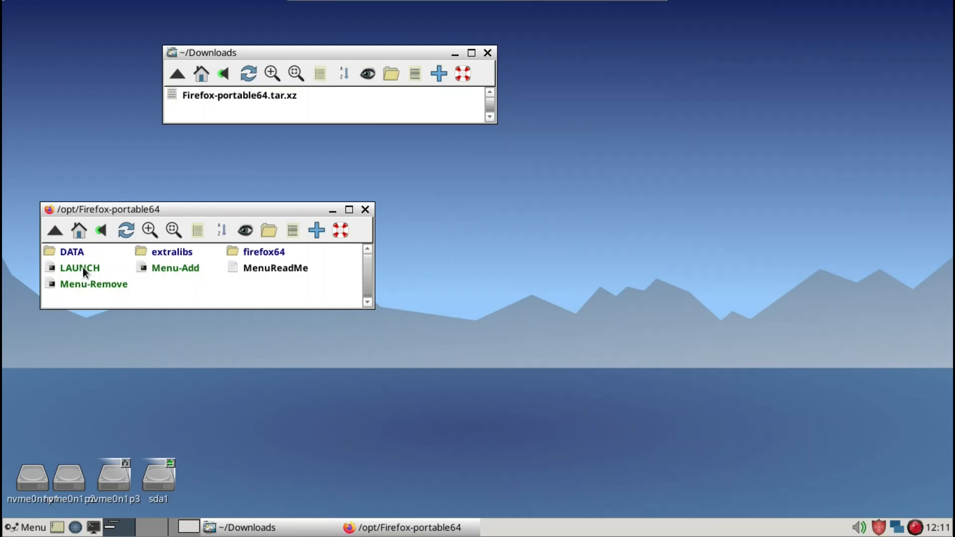
- Try to start the portable Firefox with the LAUNCH script in /opt/Firefox-portable64
{"action": "left_click_drag", "start_coordinate": [112, 209], "coordinate": [117, 182]}
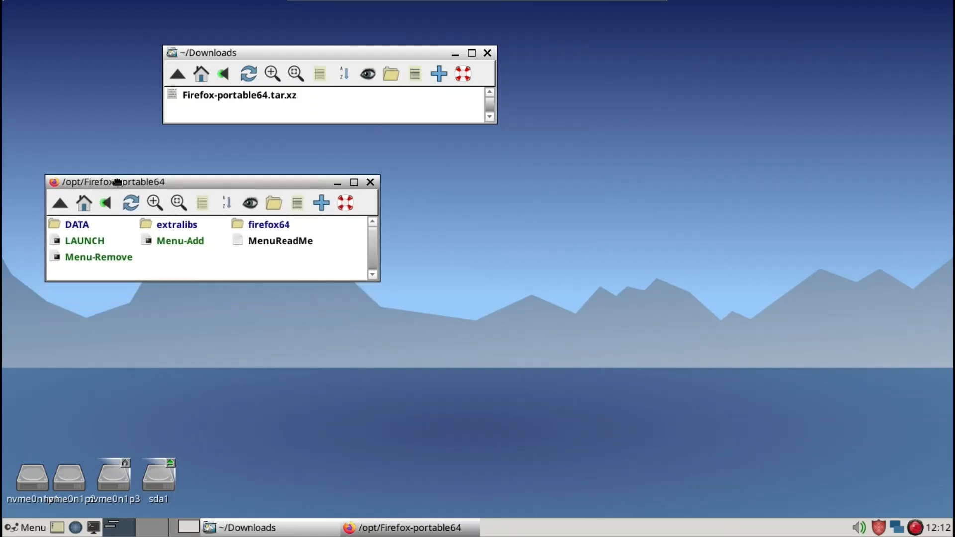
{"action": "left_click", "coordinate": [91, 240]}
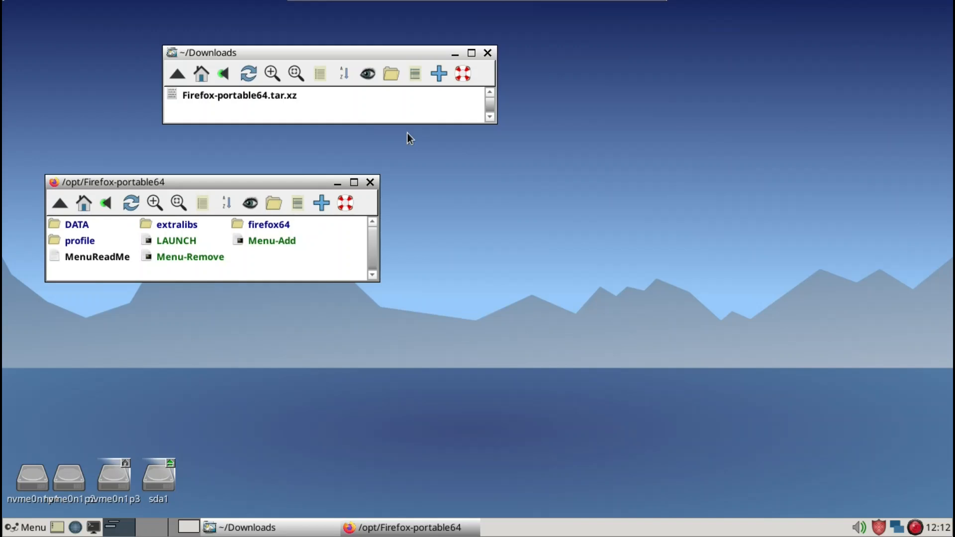
{"action": "left_click", "coordinate": [184, 241]}
{"action": "left_click_drag", "start_coordinate": [212, 180], "coordinate": [190, 155]}
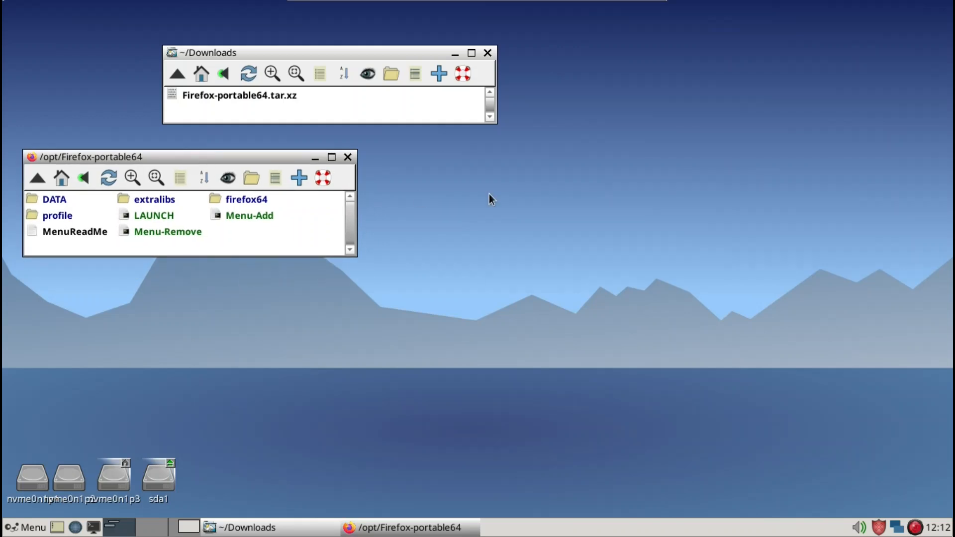
- Try to start Firefox-Portable from the desktop's Internet applications
{"action": "right_click", "coordinate": [554, 177]}
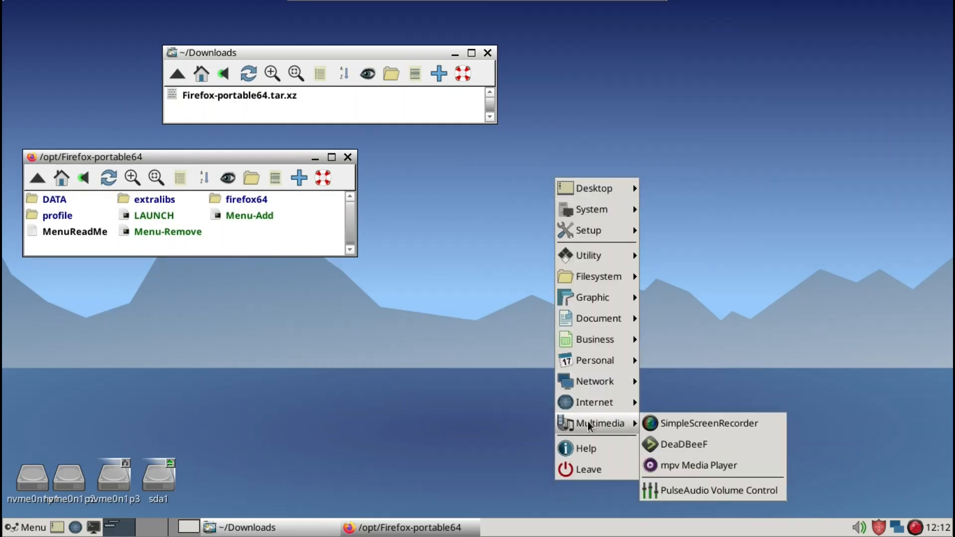
{"action": "mouse_move", "coordinate": [591, 408]}
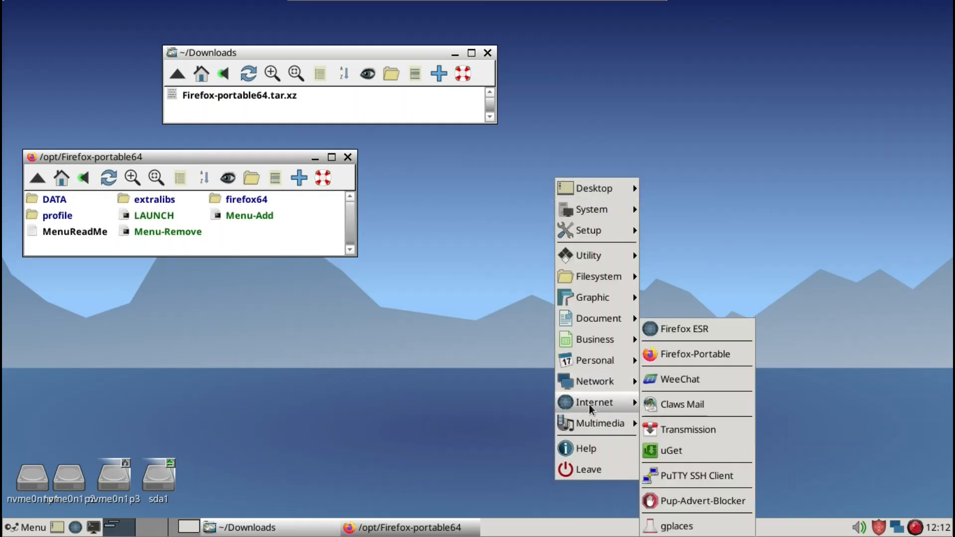
{"action": "left_click", "coordinate": [697, 355]}
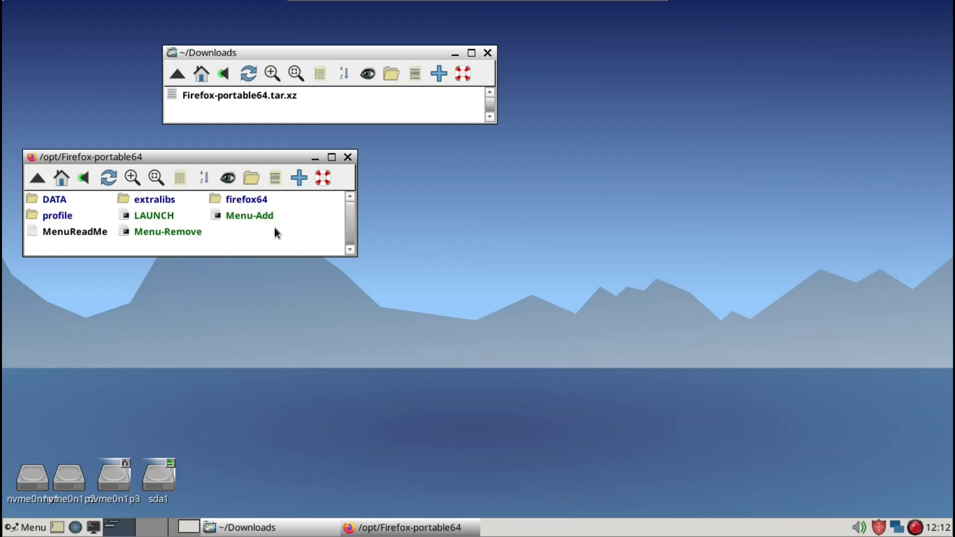
- Open a terminal in /opt/Firefox-portable64, run ./LAUNCH and place the terminal clear of the folder window
{"action": "key", "text": "grave"}
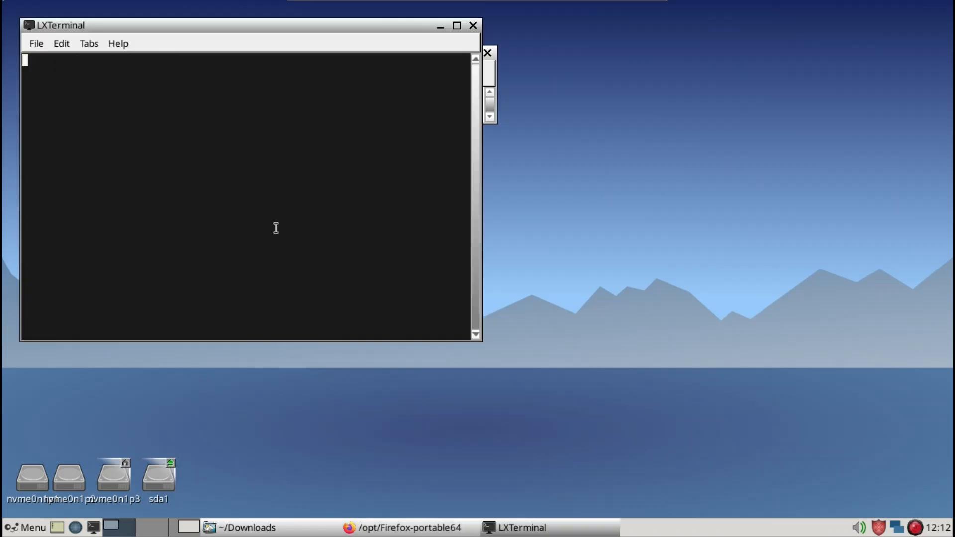
{"action": "left_click_drag", "start_coordinate": [298, 25], "coordinate": [544, 59]}
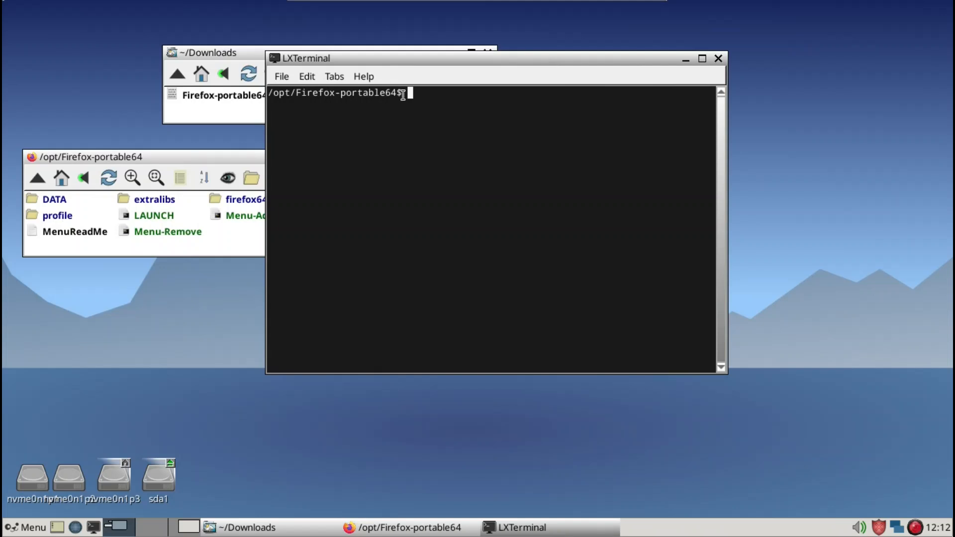
{"action": "left_click_drag", "start_coordinate": [521, 59], "coordinate": [589, 82]}
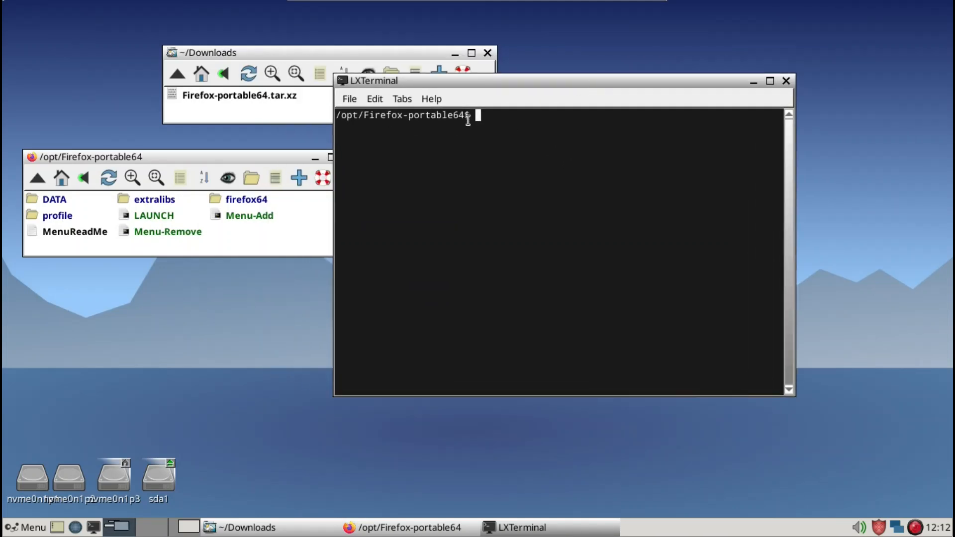
{"action": "type", "text": "./"}
{"action": "type", "text": "LAUN"}
{"action": "key", "text": "Tab"}
{"action": "key", "text": "Return"}
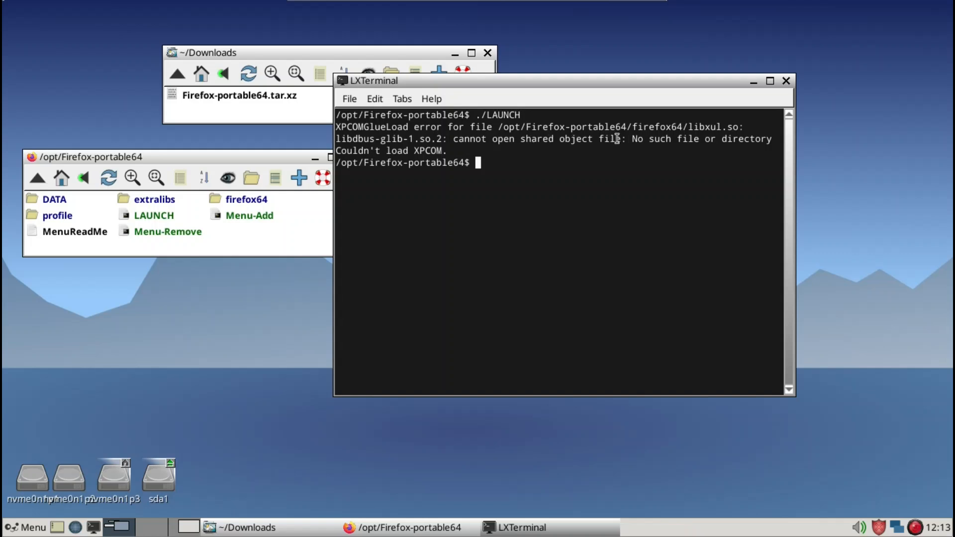
{"action": "left_click_drag", "start_coordinate": [640, 87], "coordinate": [759, 28]}
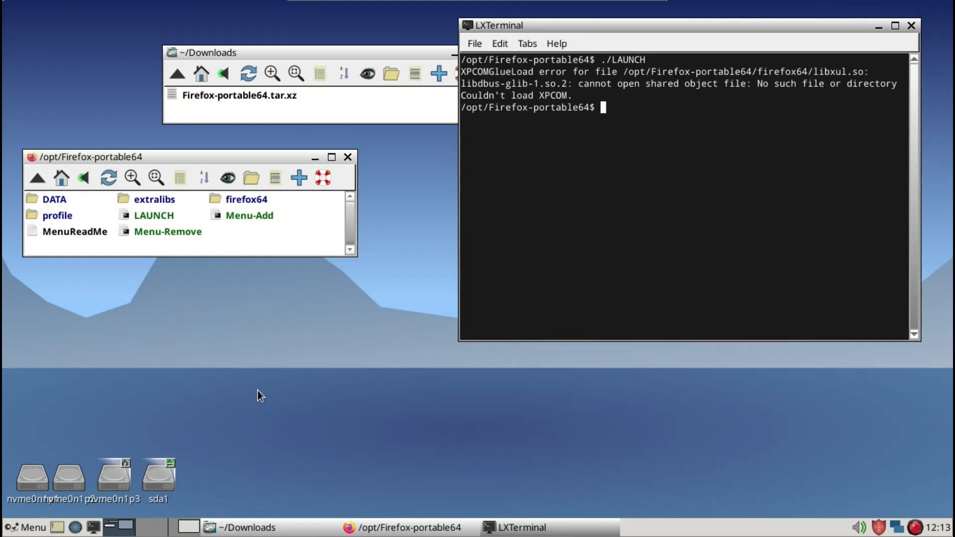
- Start the Synaptic Package Manager with the run command "synaptic"
{"action": "key", "text": "alt+F2"}
{"action": "type", "text": "ppm"}
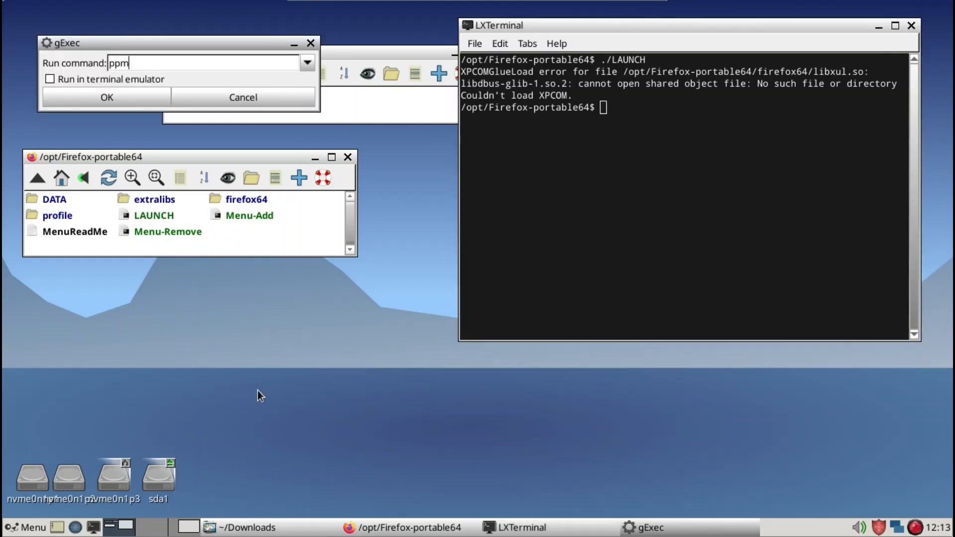
{"action": "key", "text": "BackSpace"}
{"action": "key", "text": "BackSpace"}
{"action": "key", "text": "BackSpace"}
{"action": "type", "text": "synaptic"}
{"action": "key", "text": "Return"}
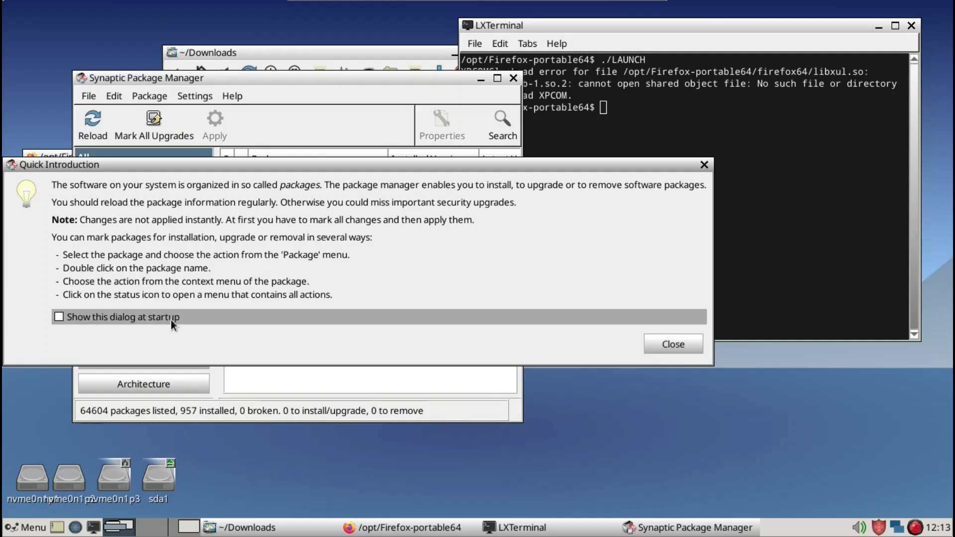
- Dismiss Synaptic's Quick Introduction and reload the package information
{"action": "left_click", "coordinate": [689, 343]}
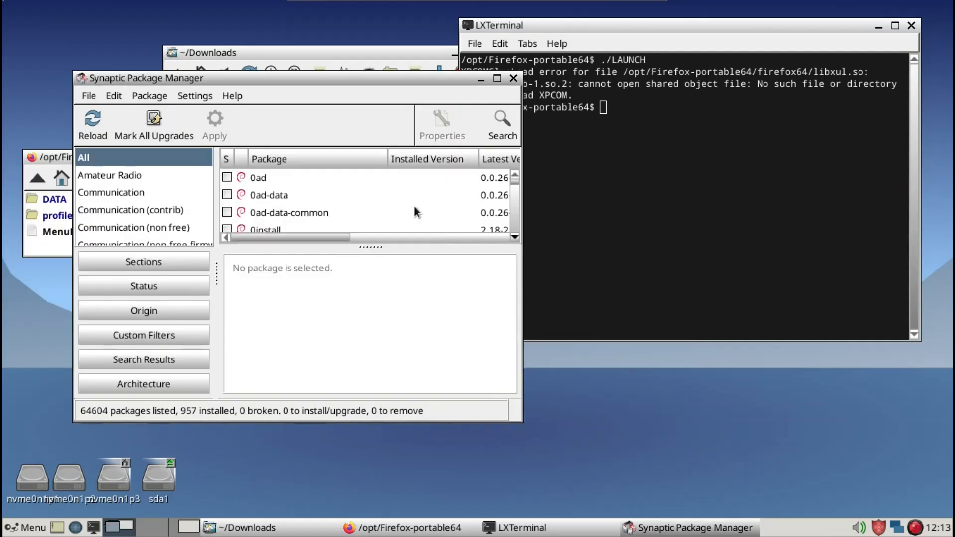
{"action": "left_click_drag", "start_coordinate": [379, 78], "coordinate": [319, 69]}
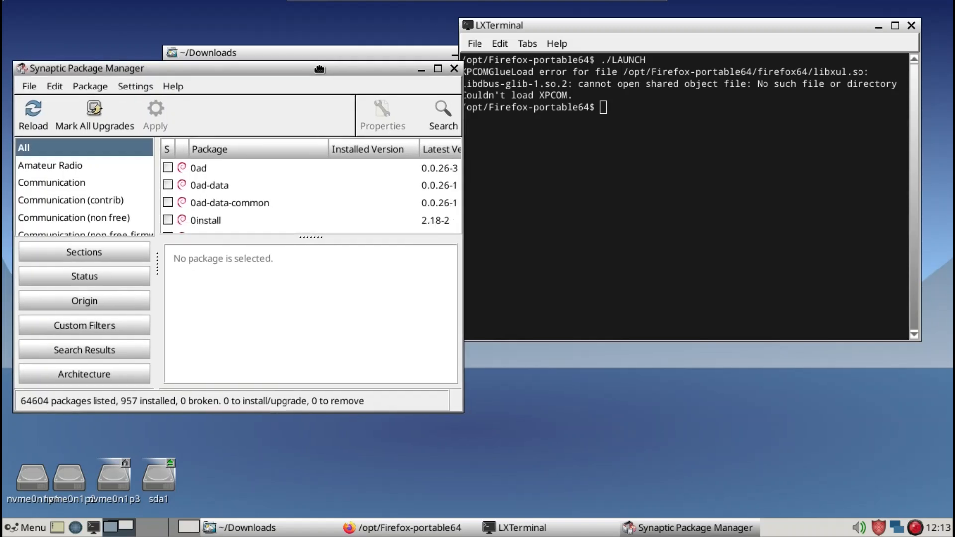
{"action": "left_click", "coordinate": [47, 124]}
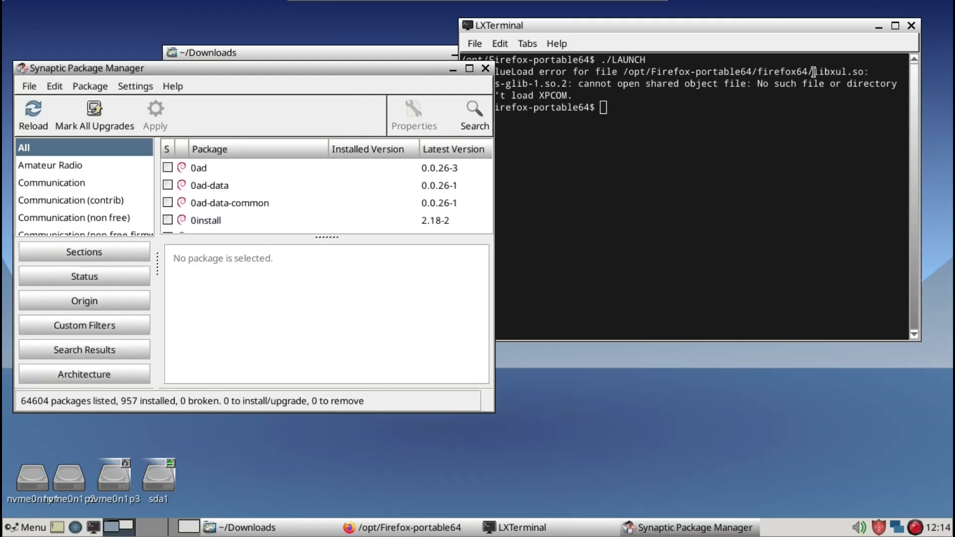
- Copy the library name libxul.so from the terminal output and search for it in Synaptic by description and name
{"action": "left_click_drag", "start_coordinate": [823, 30], "coordinate": [849, 36]}
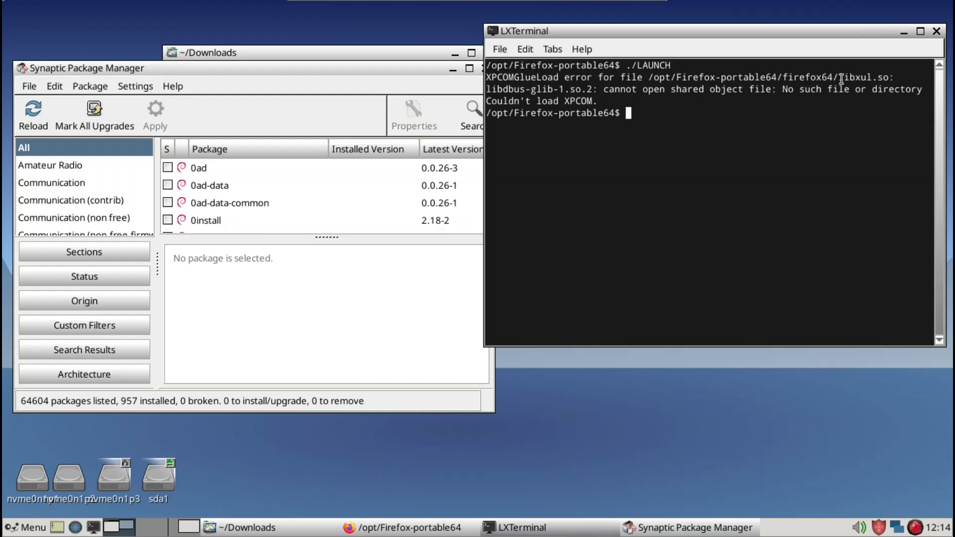
{"action": "left_click_drag", "start_coordinate": [839, 77], "coordinate": [886, 81]}
{"action": "key", "text": "super+c"}
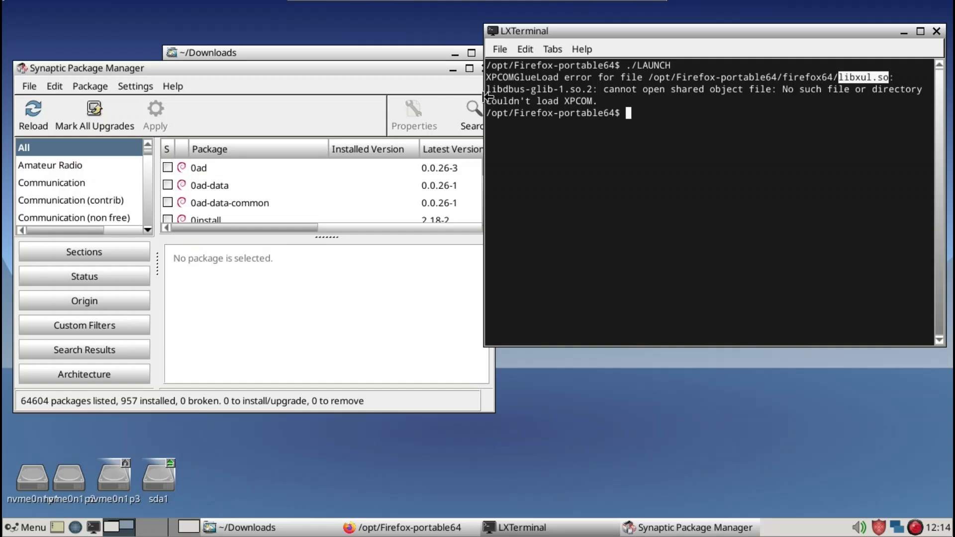
{"action": "left_click", "coordinate": [468, 112]}
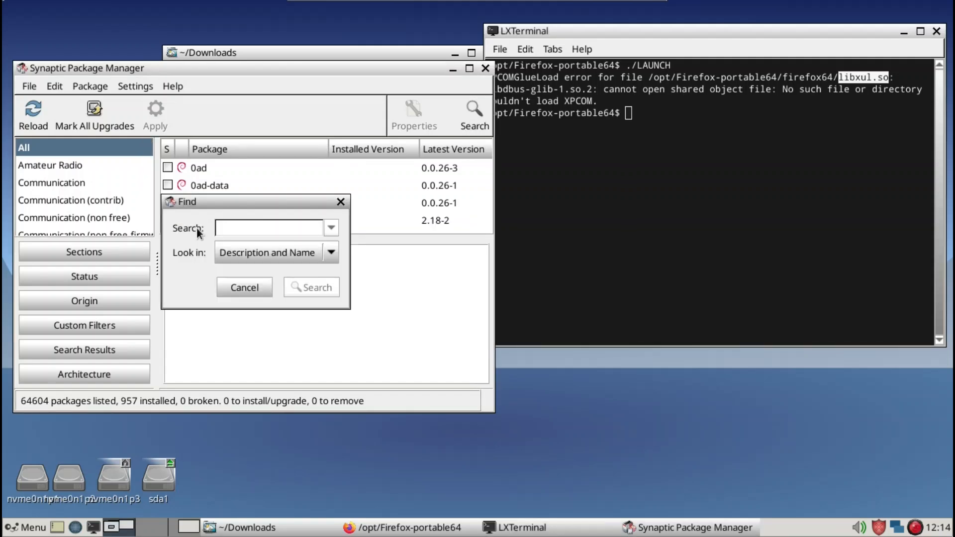
{"action": "middle_click", "coordinate": [239, 227]}
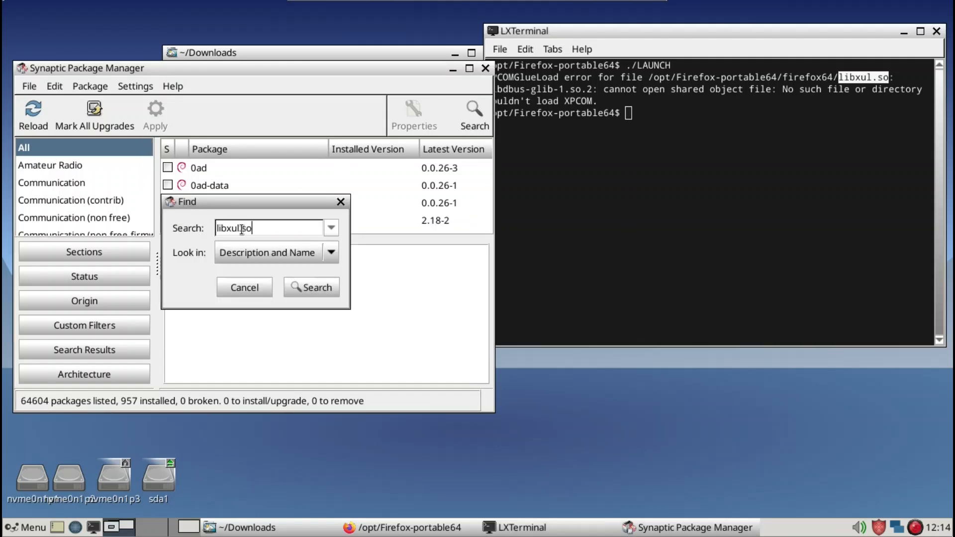
{"action": "left_click", "coordinate": [295, 284]}
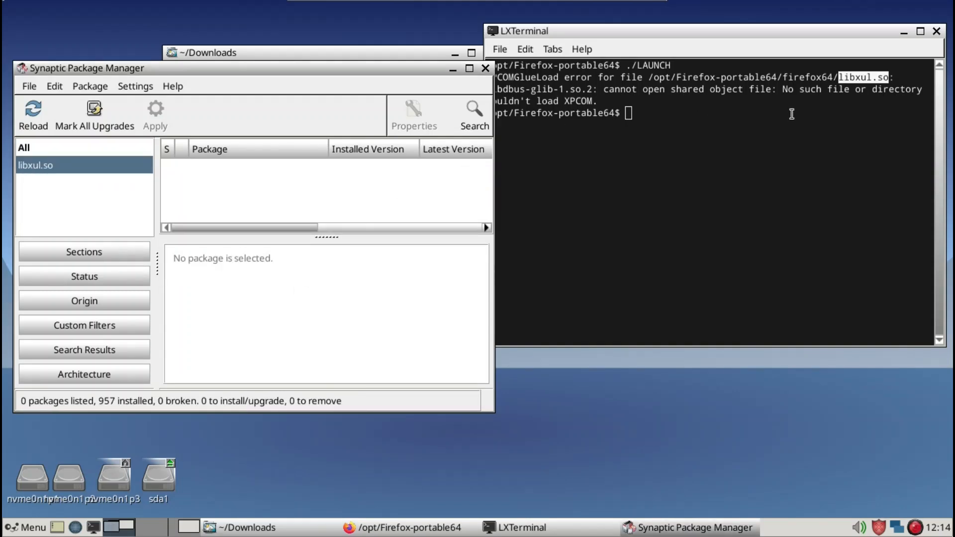
- Copy libdbus-glib-1.so.2 from the terminal output and search for it in Synaptic in place of libxul.so
{"action": "left_click", "coordinate": [588, 91]}
{"action": "left_click_drag", "start_coordinate": [588, 91], "coordinate": [481, 95]}
{"action": "key", "text": "super+c"}
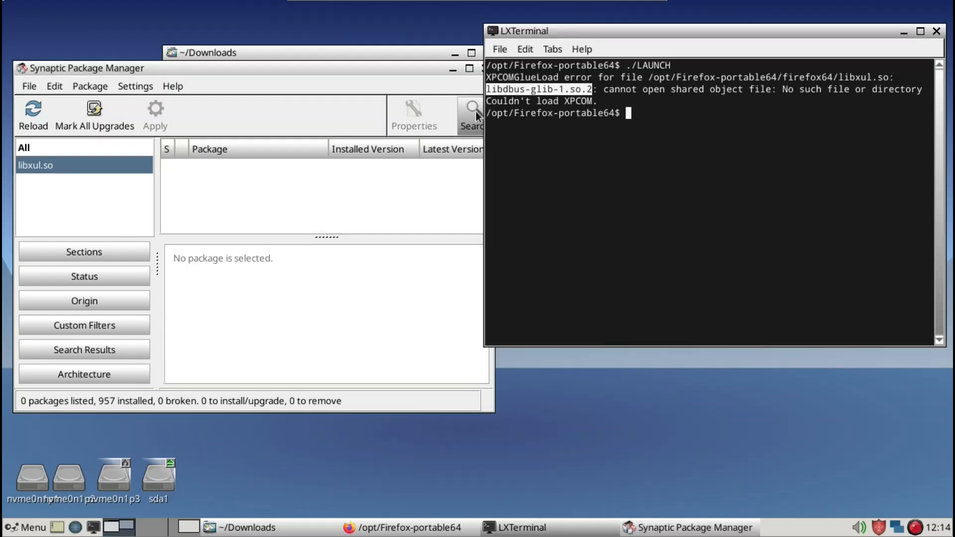
{"action": "left_click", "coordinate": [476, 112]}
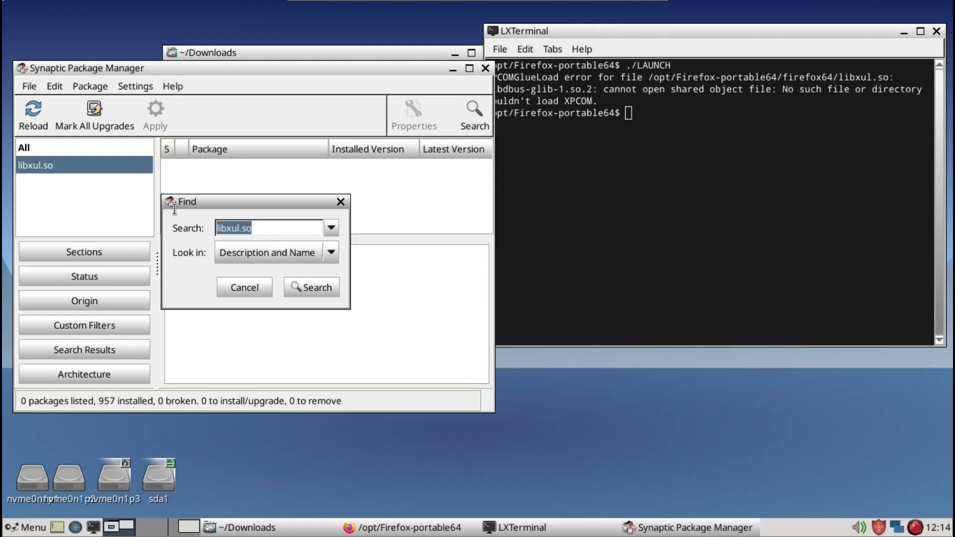
{"action": "key", "text": "BackSpace"}
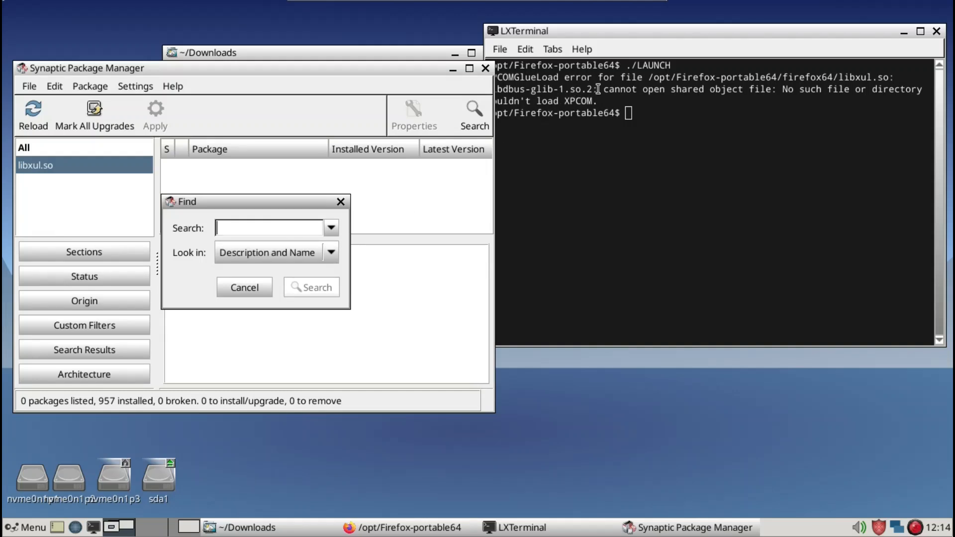
{"action": "left_click_drag", "start_coordinate": [592, 90], "coordinate": [486, 91]}
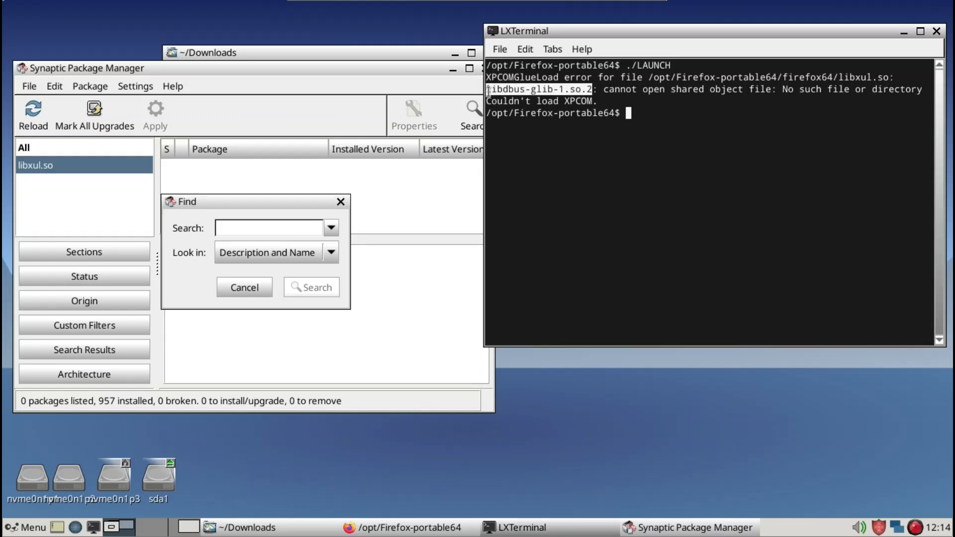
{"action": "middle_click", "coordinate": [304, 231]}
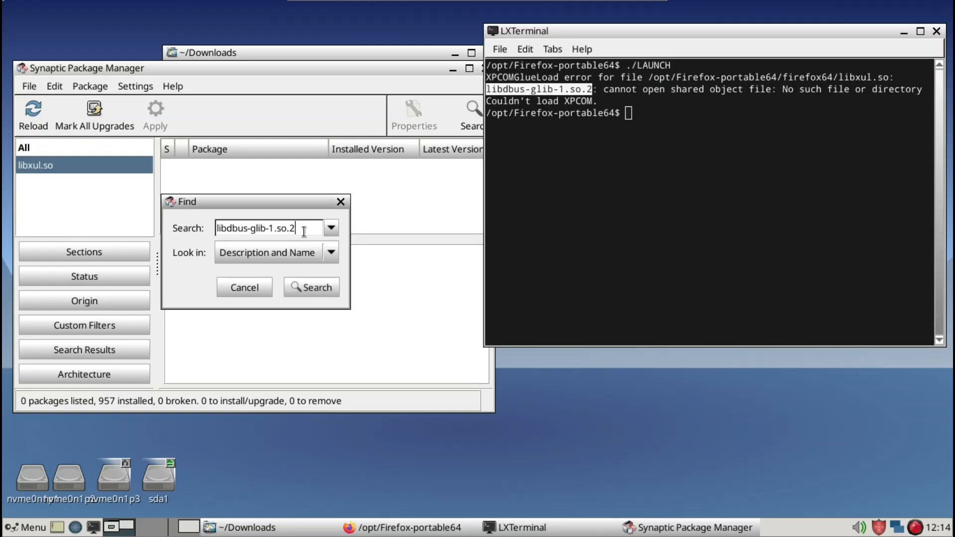
{"action": "left_click", "coordinate": [306, 288]}
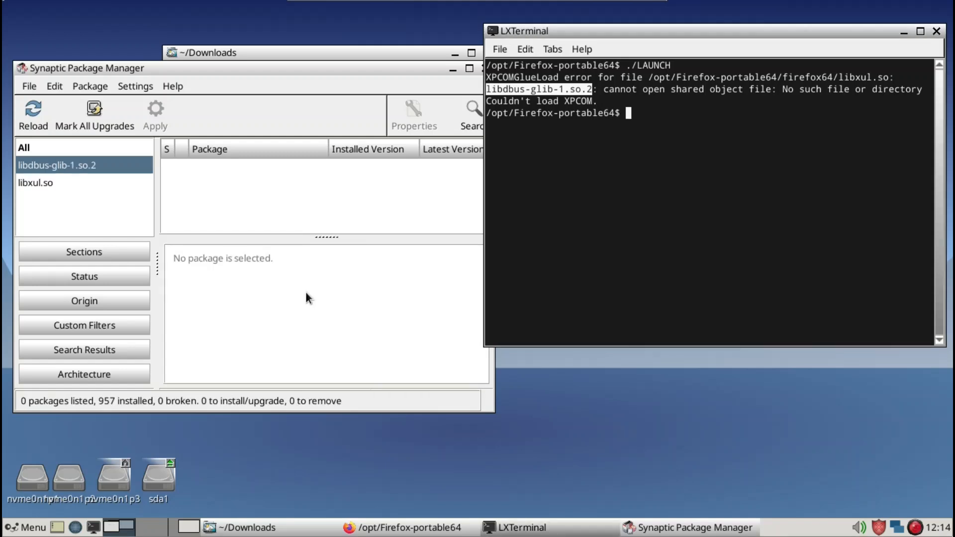
- Shorten the package search term to libdbus-glib-1 and run the search again
{"action": "left_click", "coordinate": [471, 119]}
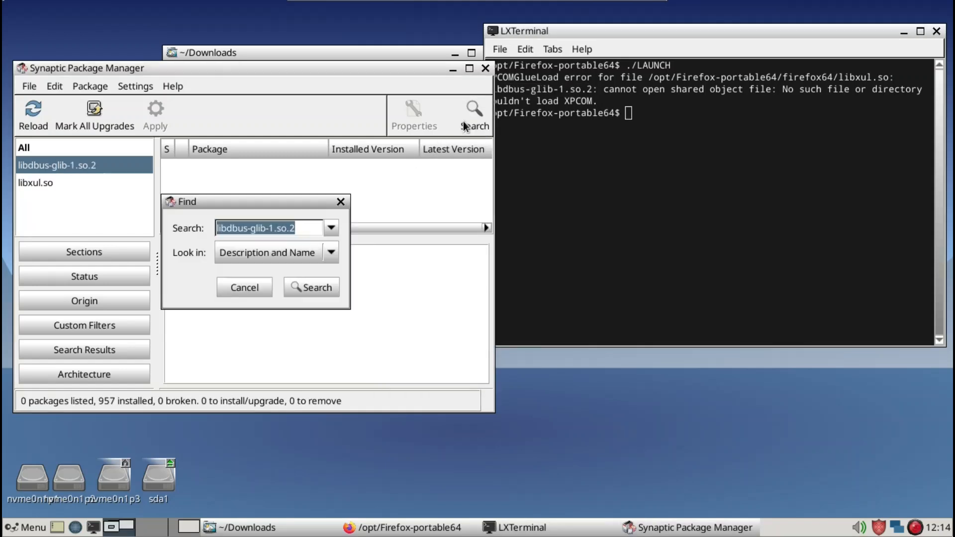
{"action": "left_click", "coordinate": [305, 227]}
{"action": "key", "text": "BackSpace"}
{"action": "key", "text": "BackSpace"}
{"action": "key", "text": "BackSpace"}
{"action": "key", "text": "BackSpace"}
{"action": "key", "text": "BackSpace"}
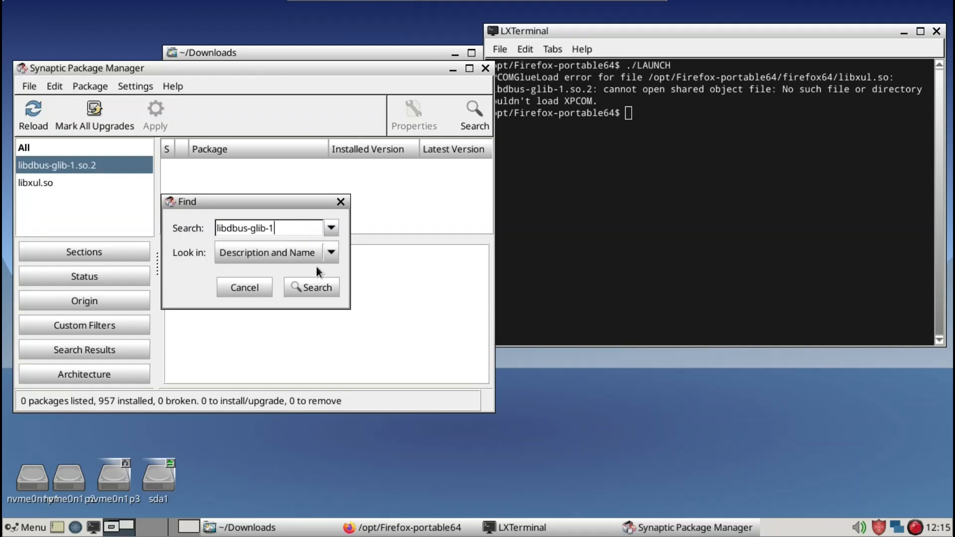
{"action": "left_click", "coordinate": [318, 288]}
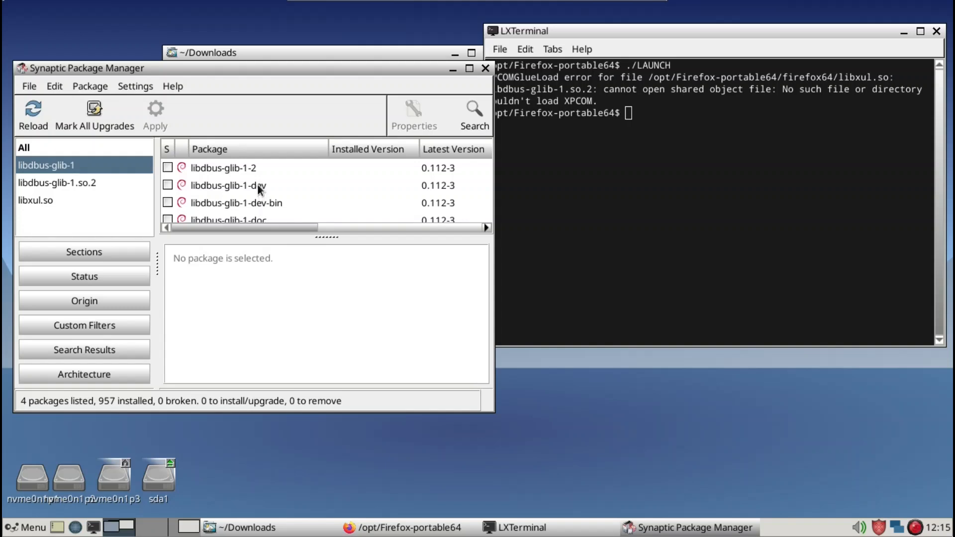
- Mark libdbus-glib-1-2 for installation, apply the change, and dismiss the completion message
{"action": "left_click", "coordinate": [165, 168]}
{"action": "left_click", "coordinate": [209, 196]}
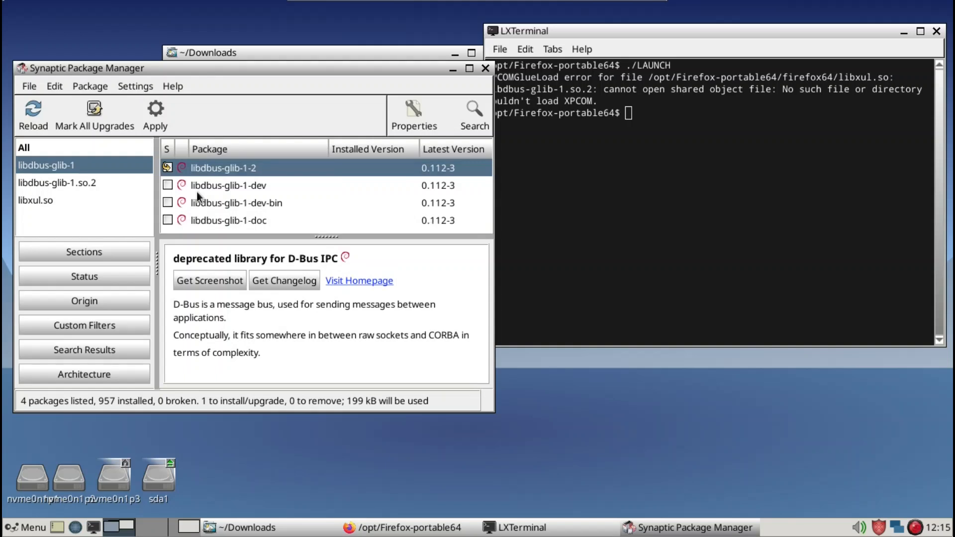
{"action": "left_click", "coordinate": [153, 113]}
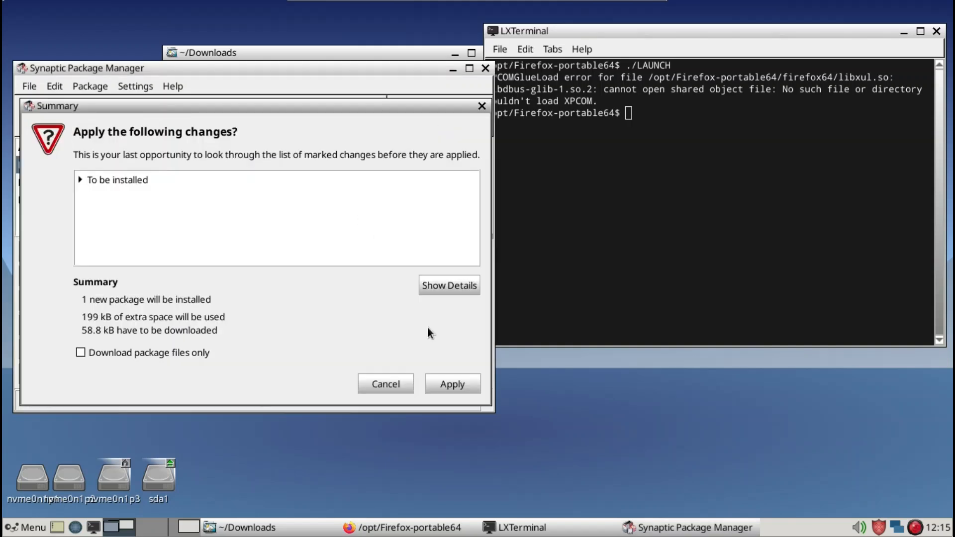
{"action": "left_click", "coordinate": [453, 385]}
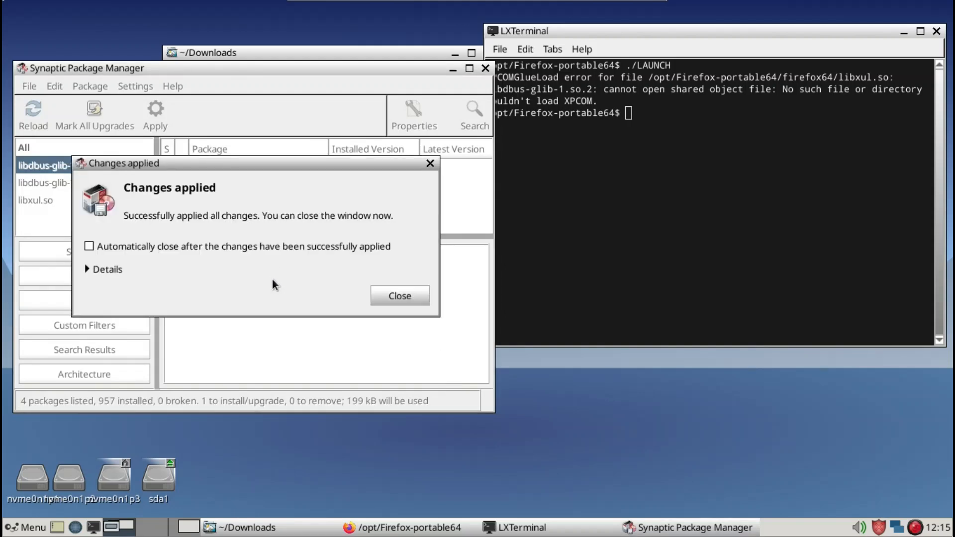
{"action": "key", "text": "Return"}
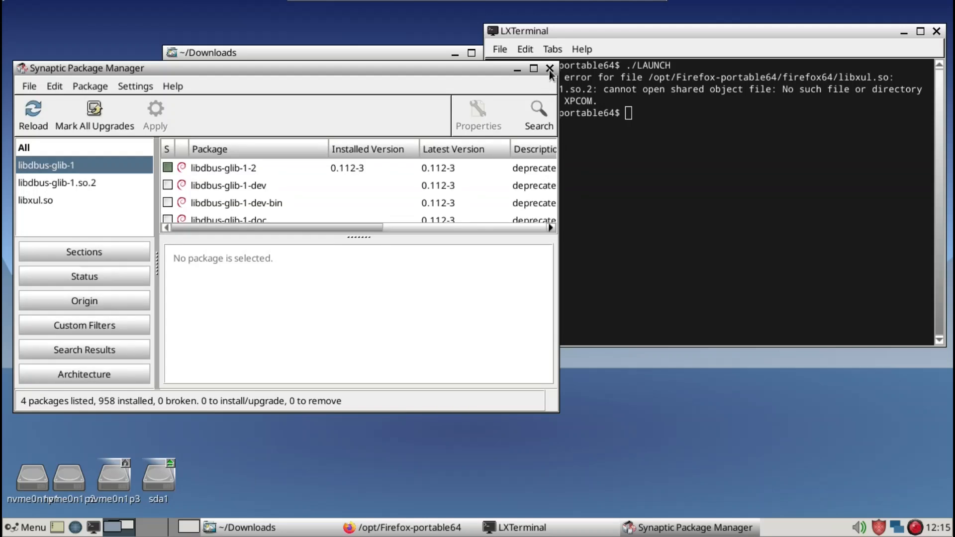
- Rerun ./LAUNCH in the terminal from the Firefox-portable64 folder
{"action": "left_click", "coordinate": [660, 149]}
{"action": "key", "text": "Up"}
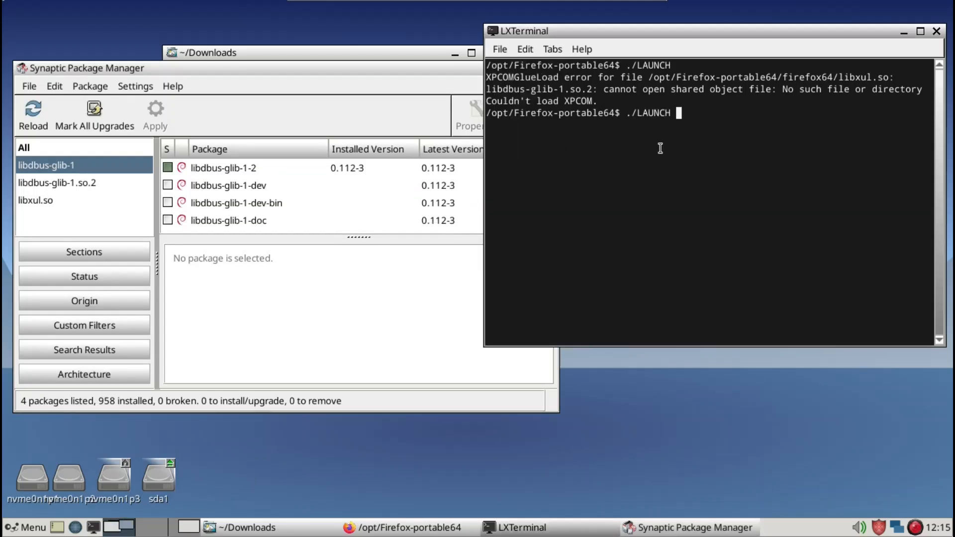
{"action": "key", "text": "Return"}
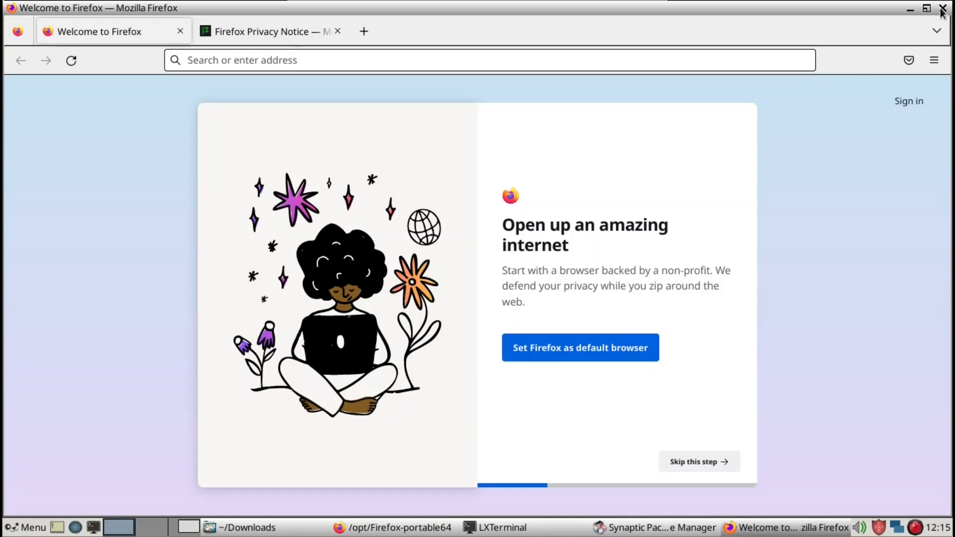
- Load the suggested Facebook site in the portable Firefox as a test, and close the browser
{"action": "left_click", "coordinate": [443, 58]}
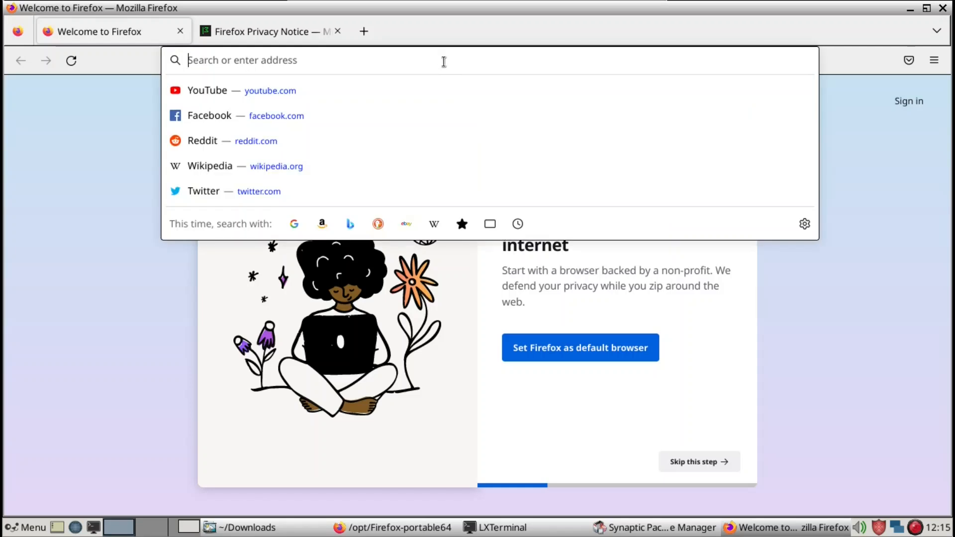
{"action": "left_click", "coordinate": [196, 120]}
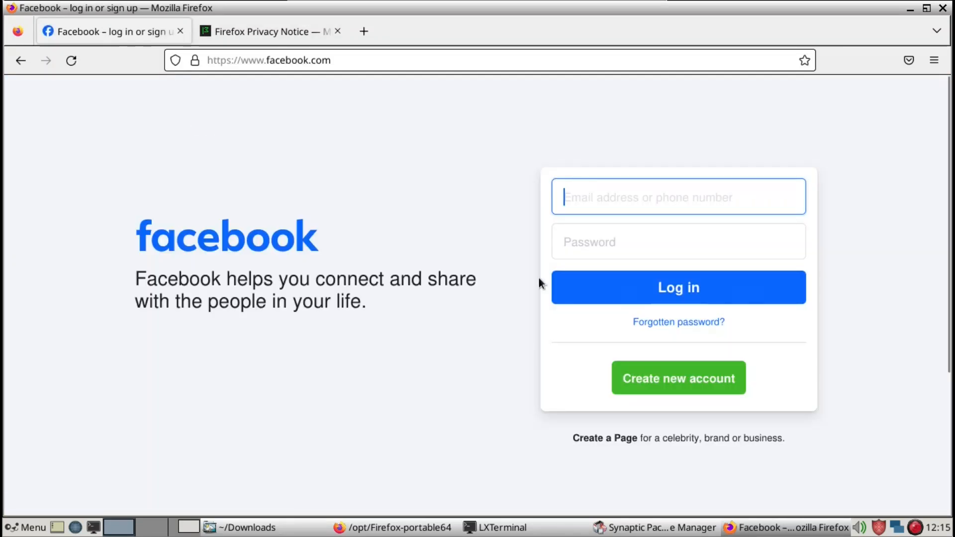
{"action": "left_click", "coordinate": [942, 8]}
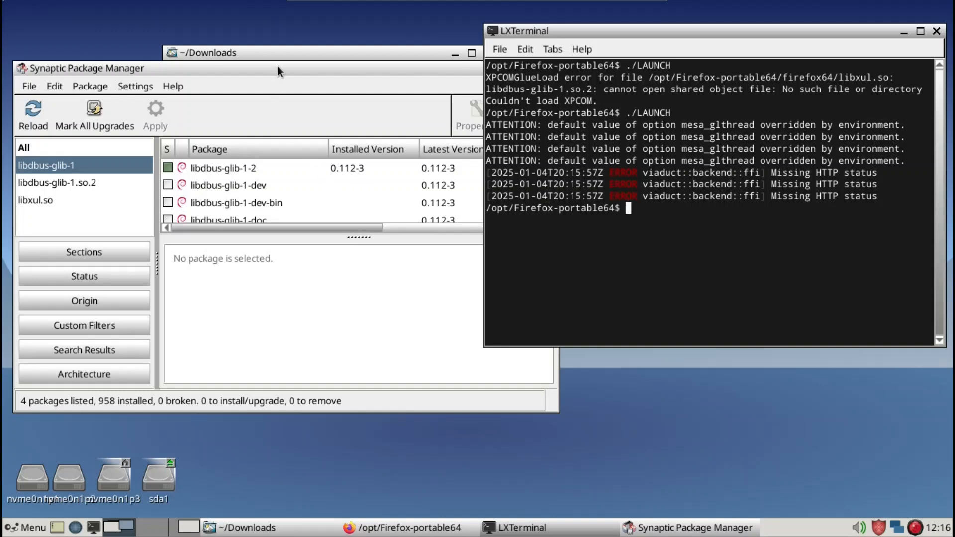
- Close Synaptic, the terminal and both file manager windows
{"action": "left_click_drag", "start_coordinate": [277, 66], "coordinate": [275, 83]}
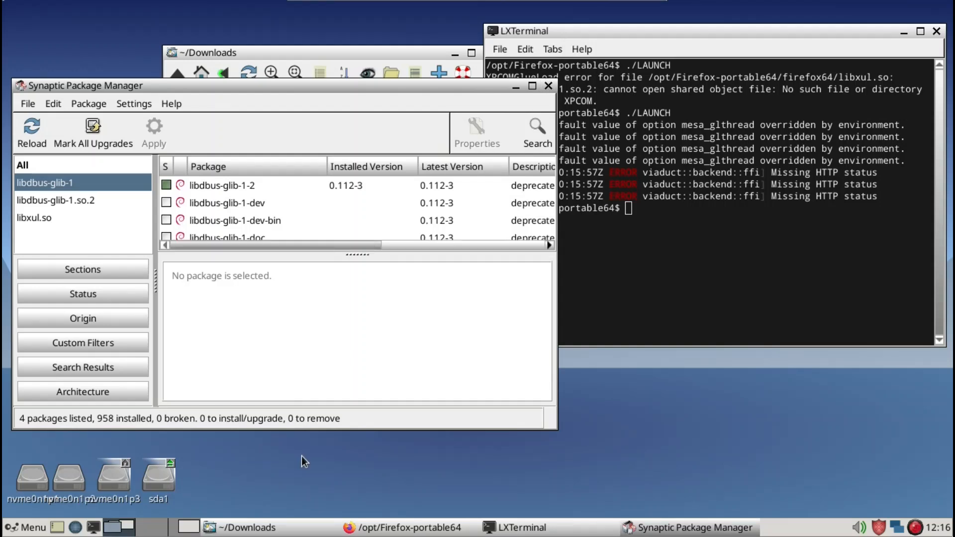
{"action": "key", "text": "alt+F4"}
{"action": "key", "text": "alt+F4"}
{"action": "key", "text": "alt+F4"}
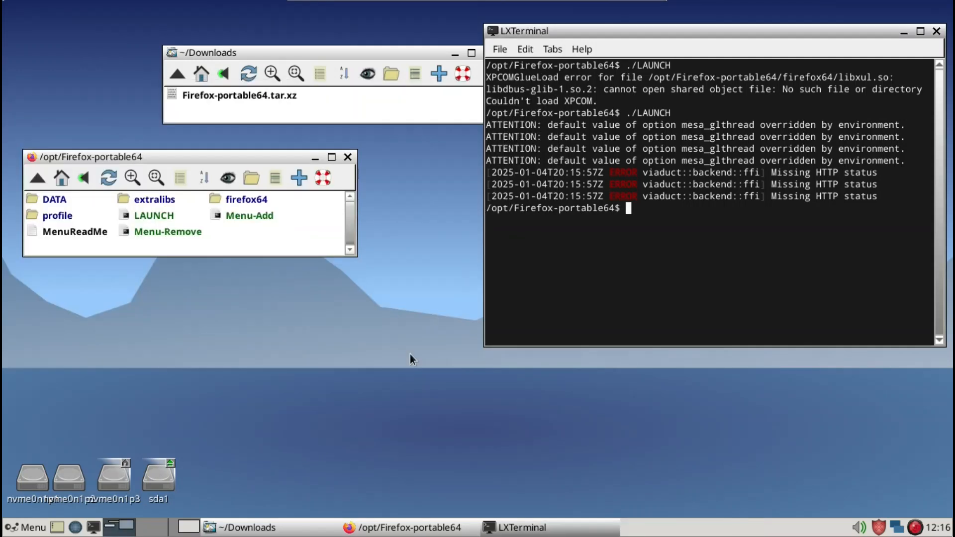
{"action": "key", "text": "alt+F4"}
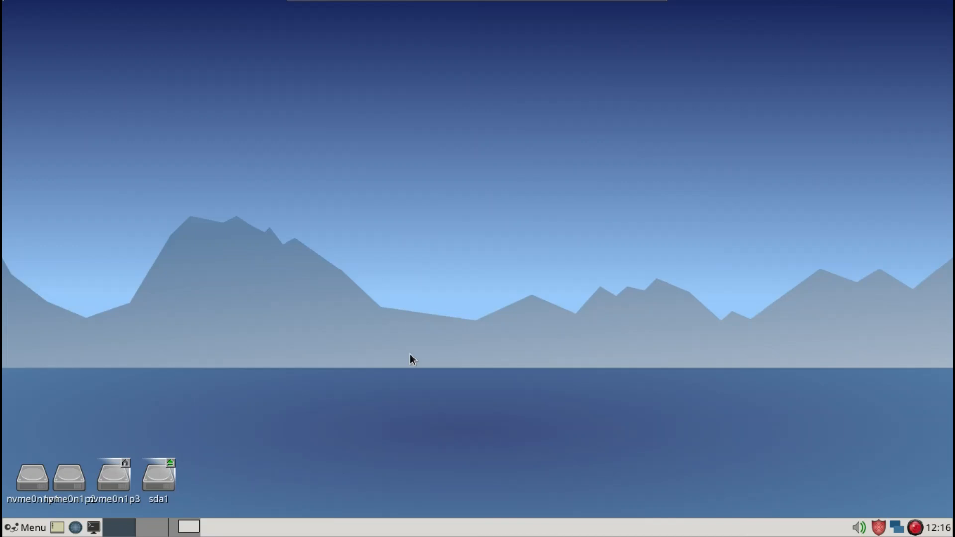
- Switch to the desktop holding the utube.txt notes and move the Geany window slightly aside
{"action": "left_click", "coordinate": [194, 526]}
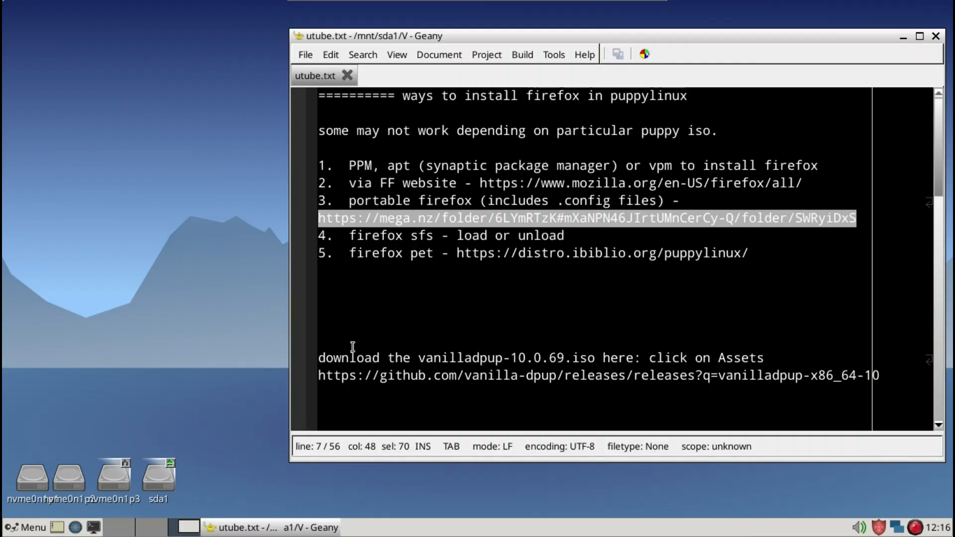
{"action": "left_click", "coordinate": [432, 222]}
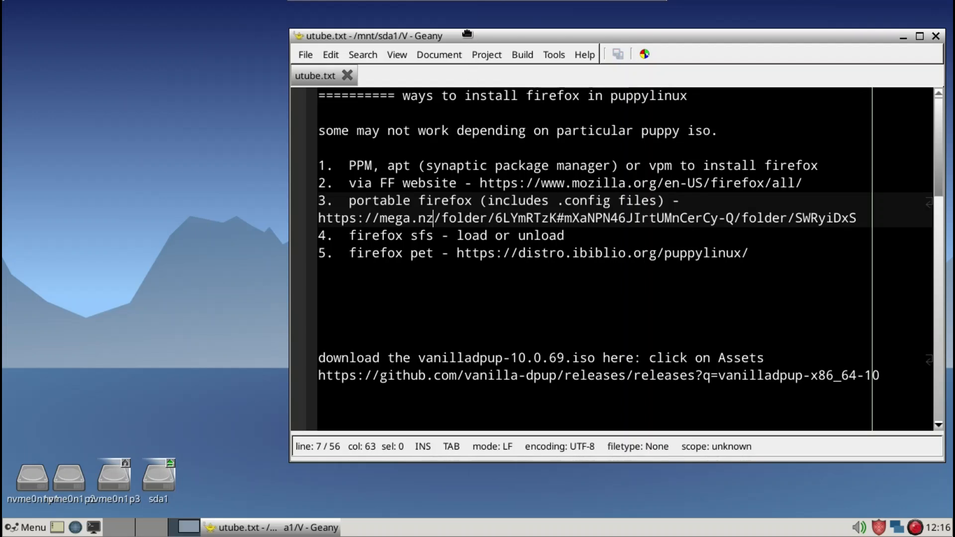
{"action": "left_click_drag", "start_coordinate": [466, 34], "coordinate": [485, 25]}
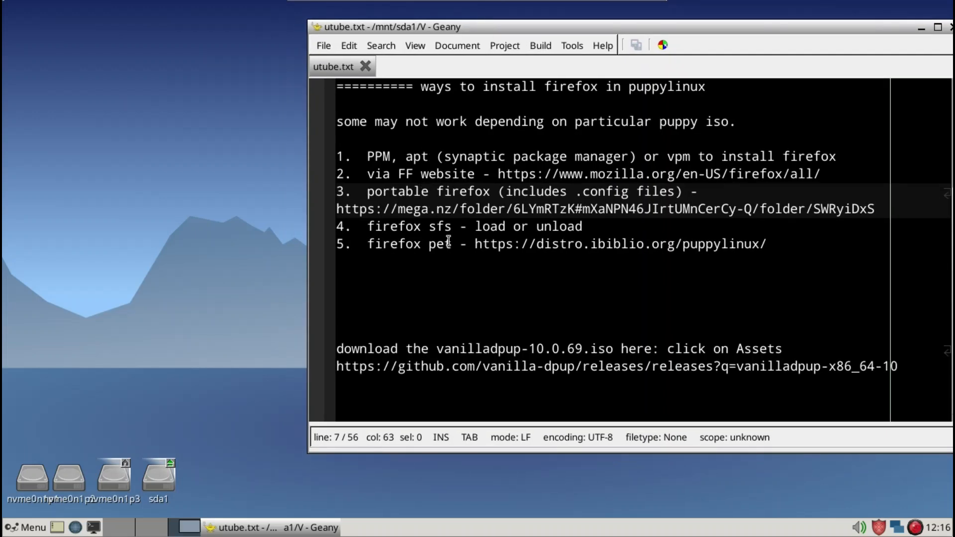
- Open the SFS-Load utility to view its list of loadable SFS files, and close it
{"action": "right_click", "coordinate": [159, 104]}
{"action": "mouse_move", "coordinate": [170, 168]}
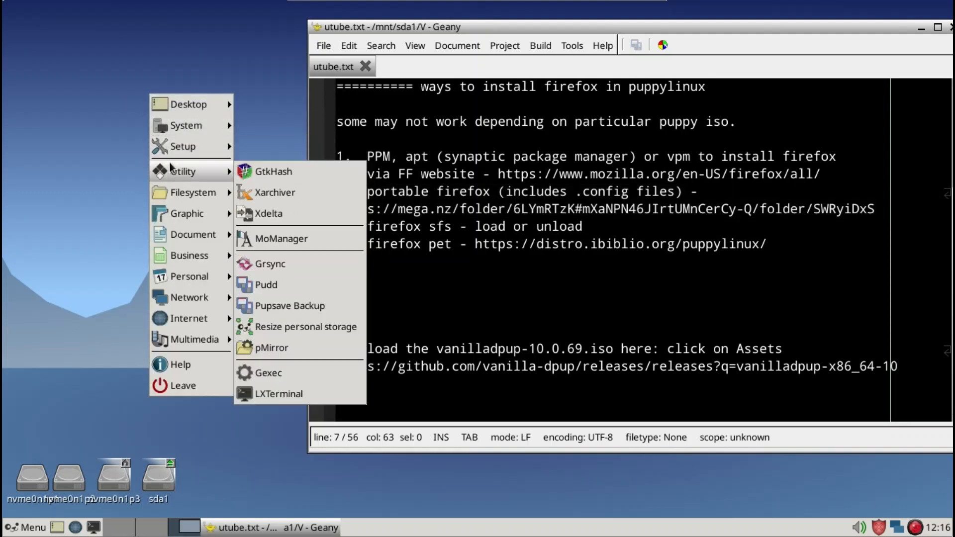
{"action": "mouse_move", "coordinate": [175, 147]}
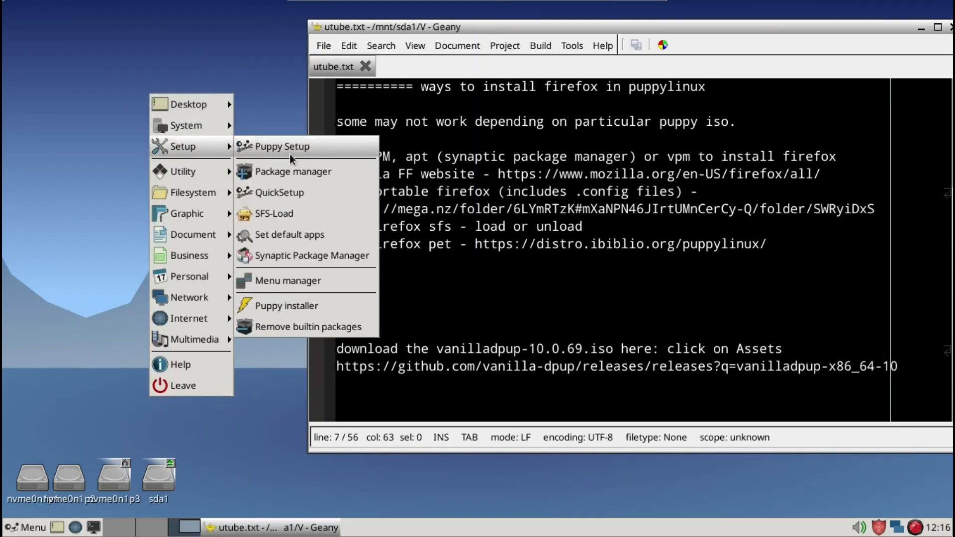
{"action": "left_click", "coordinate": [287, 215]}
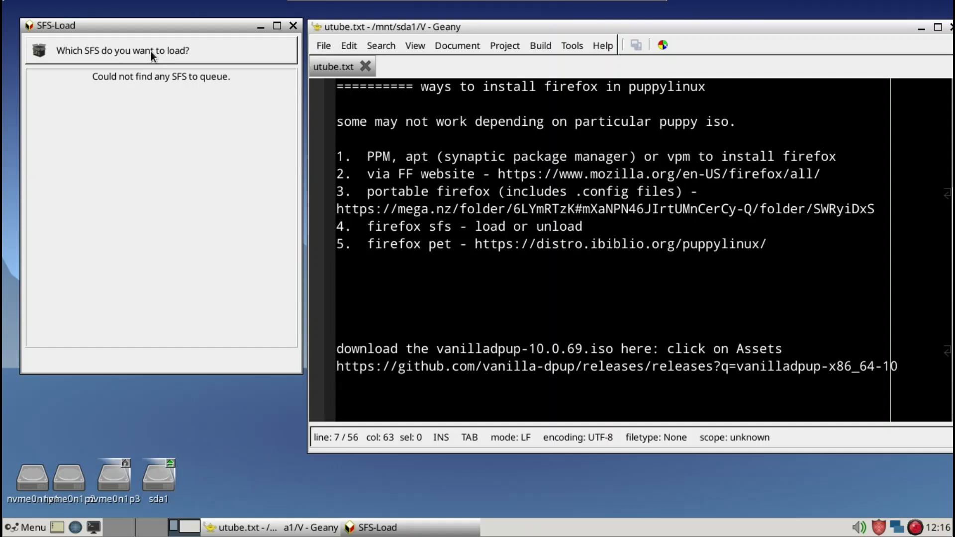
{"action": "left_click", "coordinate": [292, 26]}
{"action": "right_click", "coordinate": [138, 127]}
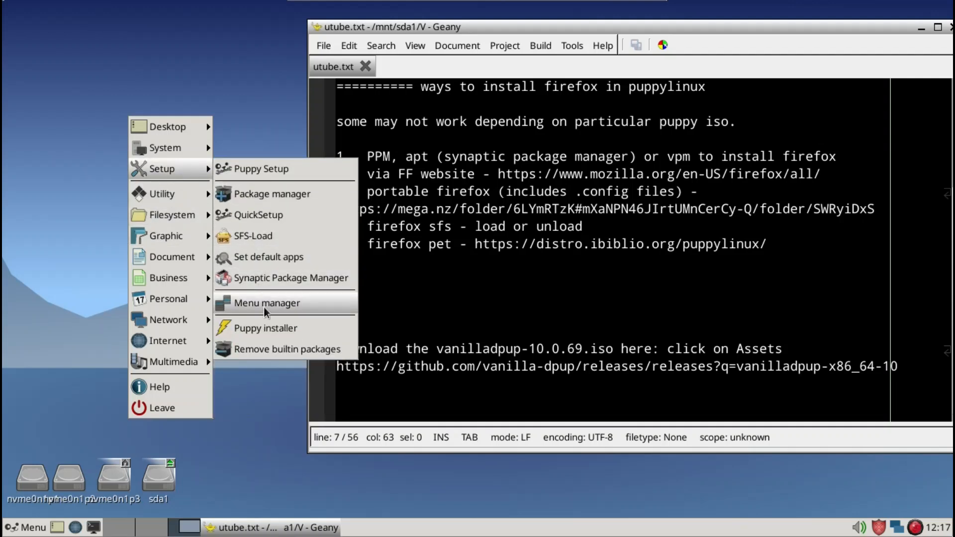
{"action": "mouse_move", "coordinate": [185, 223]}
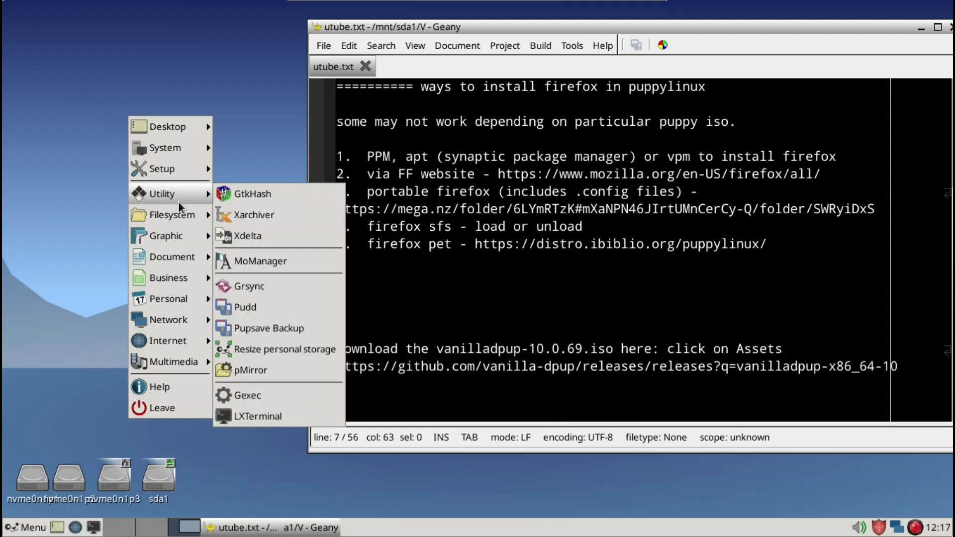
{"action": "mouse_move", "coordinate": [181, 321]}
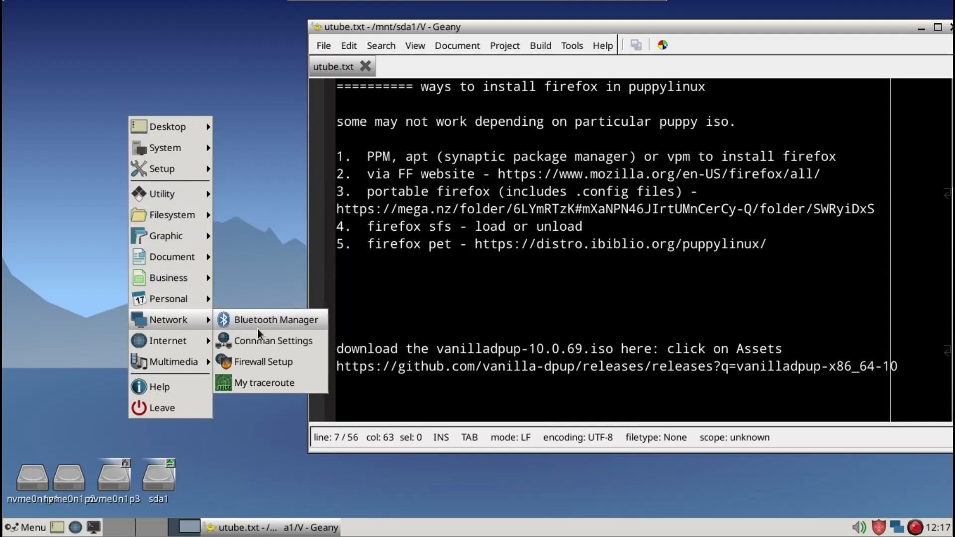
{"action": "mouse_move", "coordinate": [170, 343]}
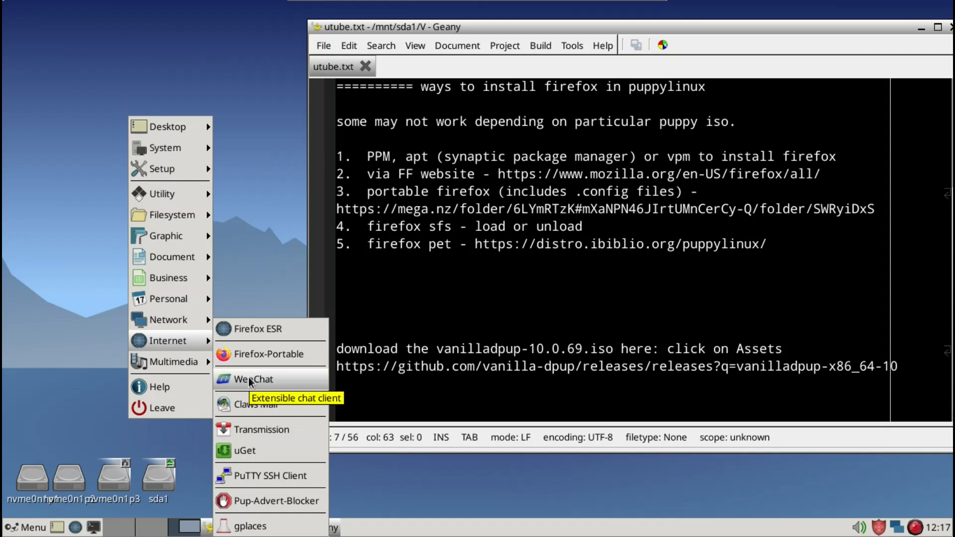
{"action": "left_click", "coordinate": [249, 260]}
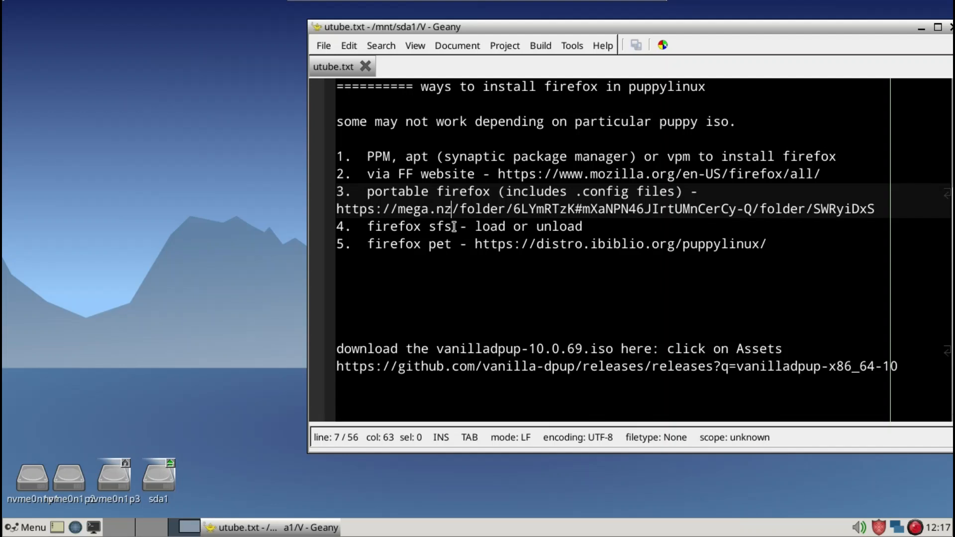
{"action": "left_click", "coordinate": [457, 245]}
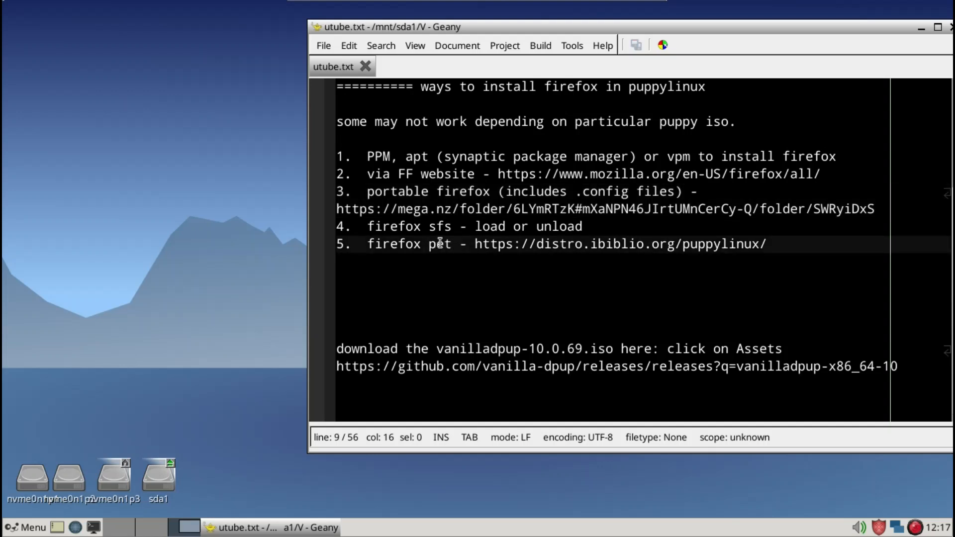
{"action": "left_click", "coordinate": [476, 243]}
{"action": "left_click_drag", "start_coordinate": [476, 244], "coordinate": [766, 245]}
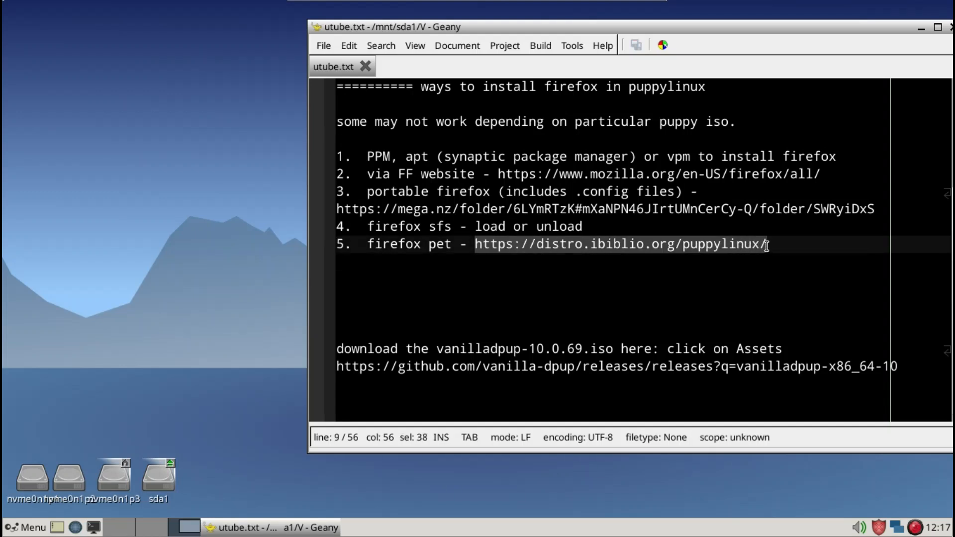
{"action": "right_click", "coordinate": [679, 246]}
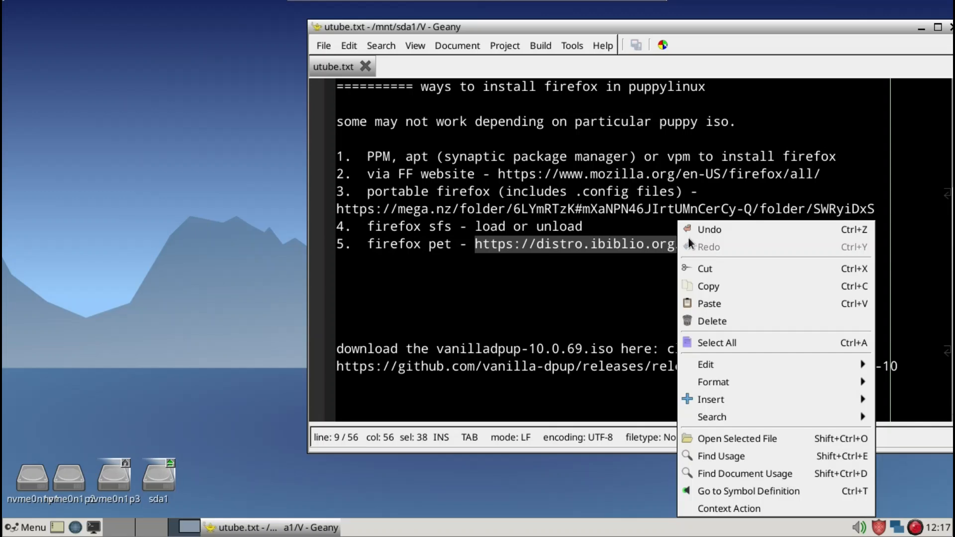
{"action": "left_click", "coordinate": [692, 291]}
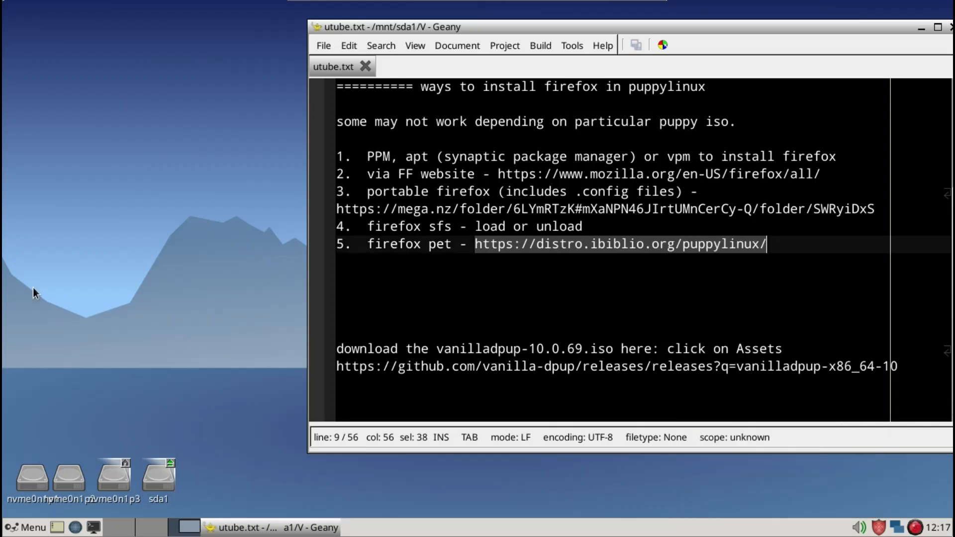
- Switch to the first desktop, try to start the browser with the run command firefox, and close the run dialog
{"action": "left_click", "coordinate": [112, 525]}
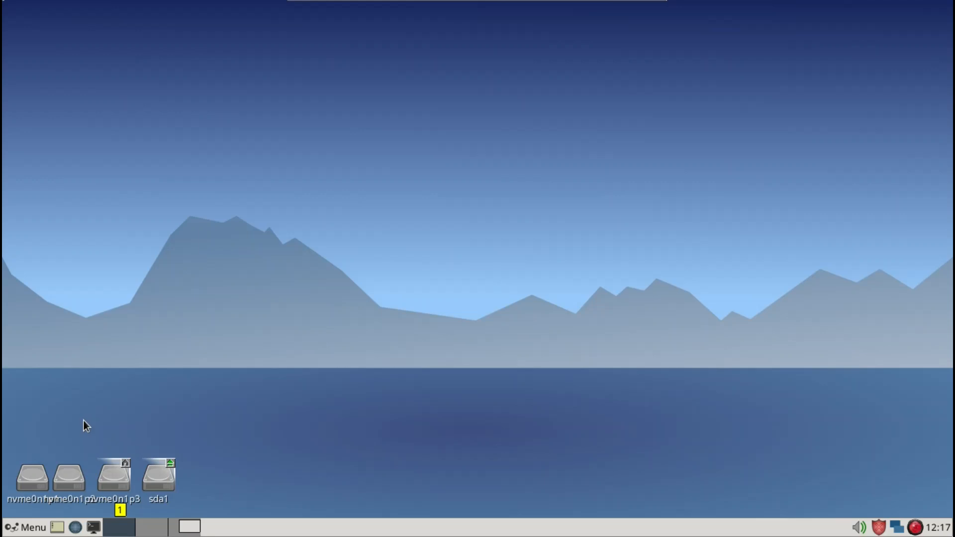
{"action": "key", "text": "alt+F2"}
{"action": "type", "text": "firefox"}
{"action": "key", "text": "Return"}
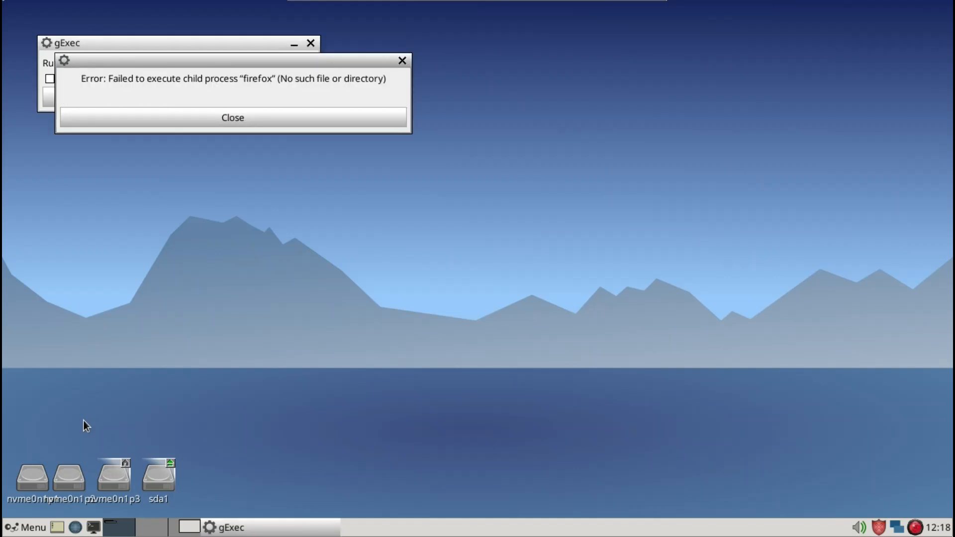
{"action": "key", "text": "Return"}
{"action": "key", "text": "BackSpace"}
{"action": "key", "text": "BackSpace"}
{"action": "key", "text": "BackSpace"}
{"action": "key", "text": "BackSpace"}
{"action": "key", "text": "BackSpace"}
{"action": "key", "text": "BackSpace"}
{"action": "key", "text": "BackSpace"}
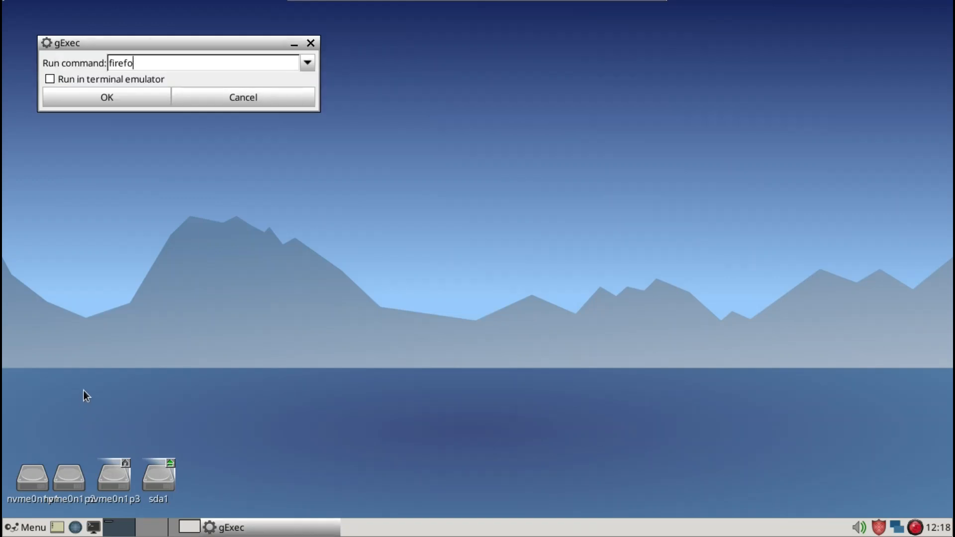
{"action": "left_click", "coordinate": [315, 42]}
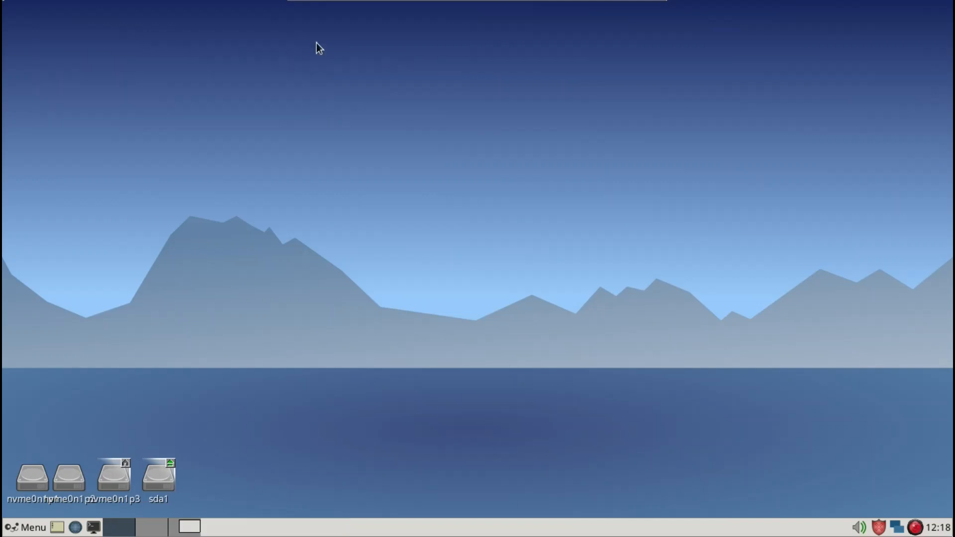
- Try to start Firefox-Portable from its application entry
{"action": "right_click", "coordinate": [423, 121]}
{"action": "mouse_move", "coordinate": [437, 305]}
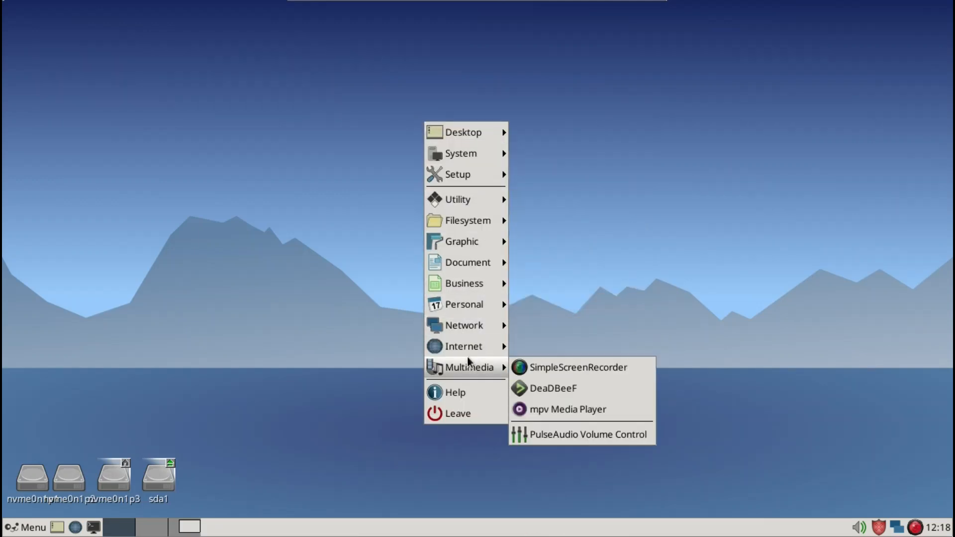
{"action": "mouse_move", "coordinate": [470, 345]}
{"action": "left_click", "coordinate": [588, 355]}
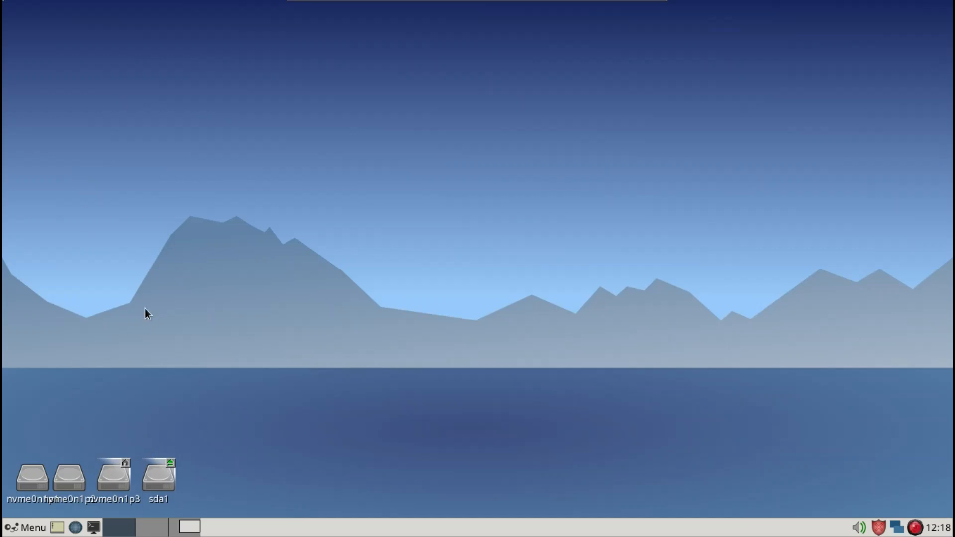
- Use rox to browse to /opt/Firefox-portable64 and start its LAUNCH script
{"action": "key", "text": "alt+F2"}
{"action": "type", "text": "rox /opt"}
{"action": "key", "text": "Return"}
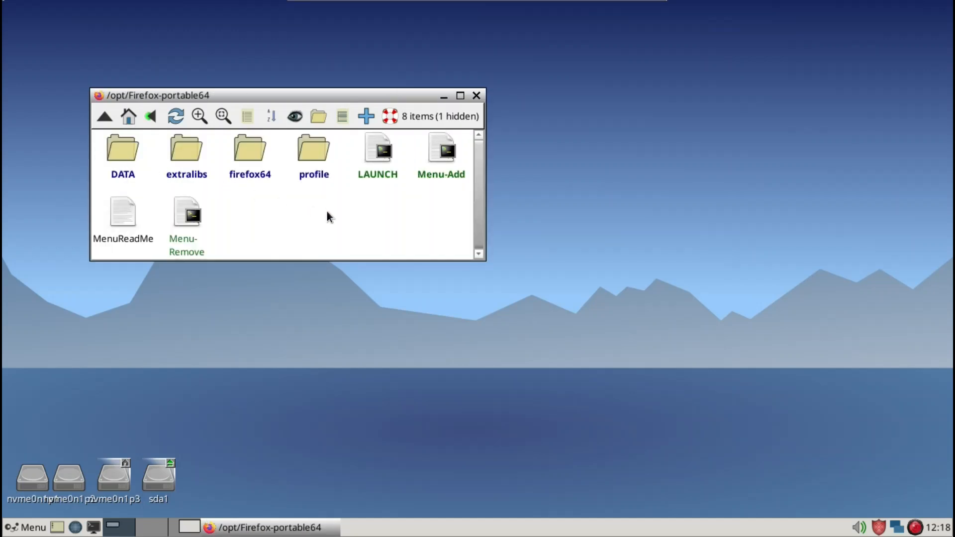
{"action": "left_click", "coordinate": [377, 158]}
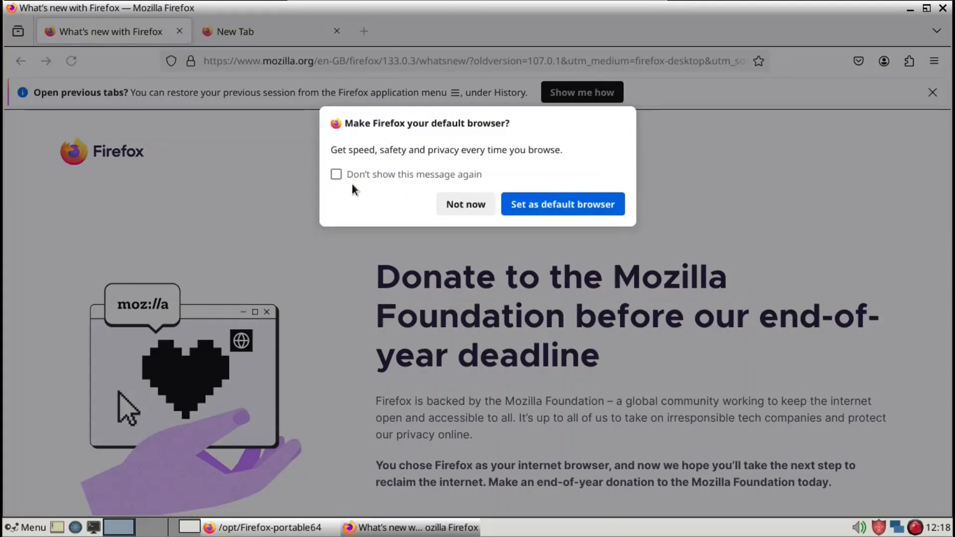
{"action": "left_click", "coordinate": [352, 176]}
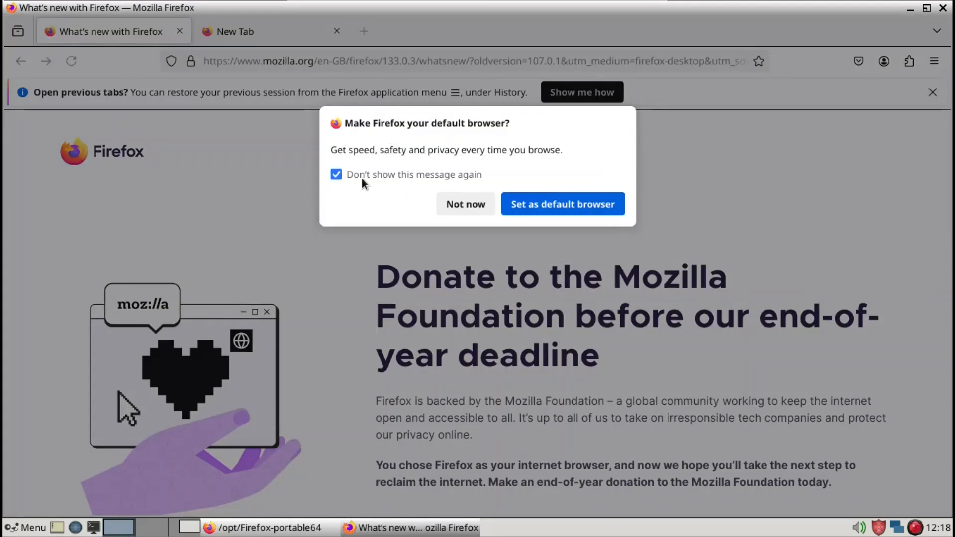
{"action": "left_click", "coordinate": [508, 204]}
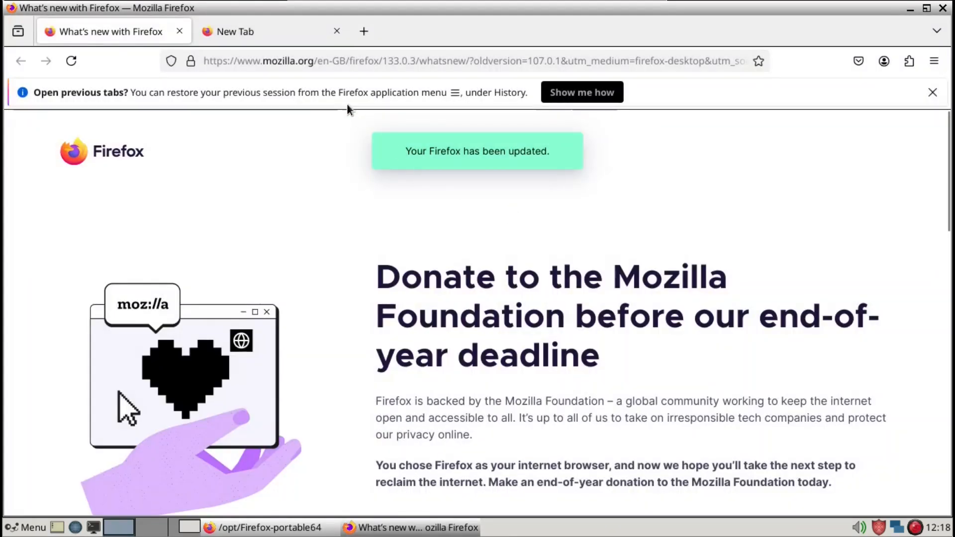
{"action": "key", "text": "ctrl+l"}
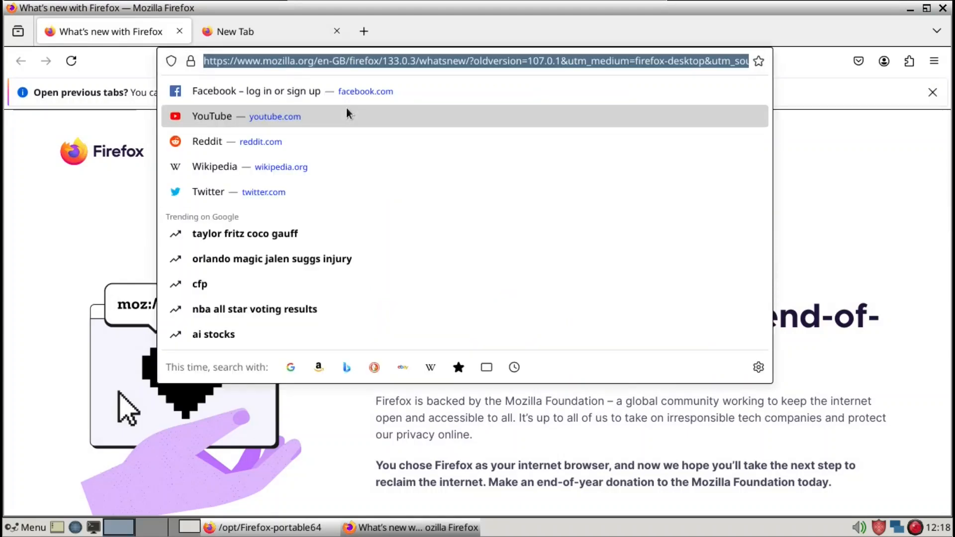
{"action": "type", "text": "https://distro.ibiblio.org/puppylinux/"}
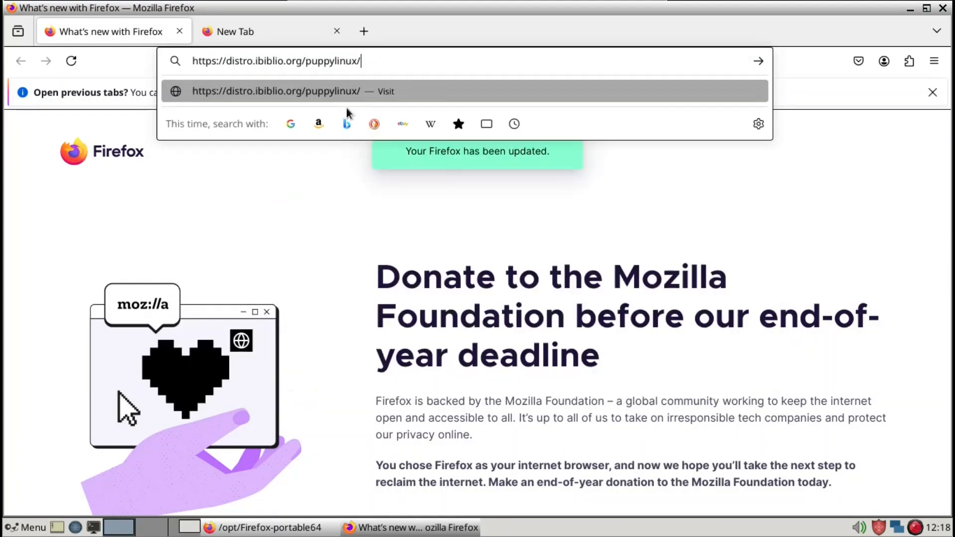
{"action": "key", "text": "Return"}
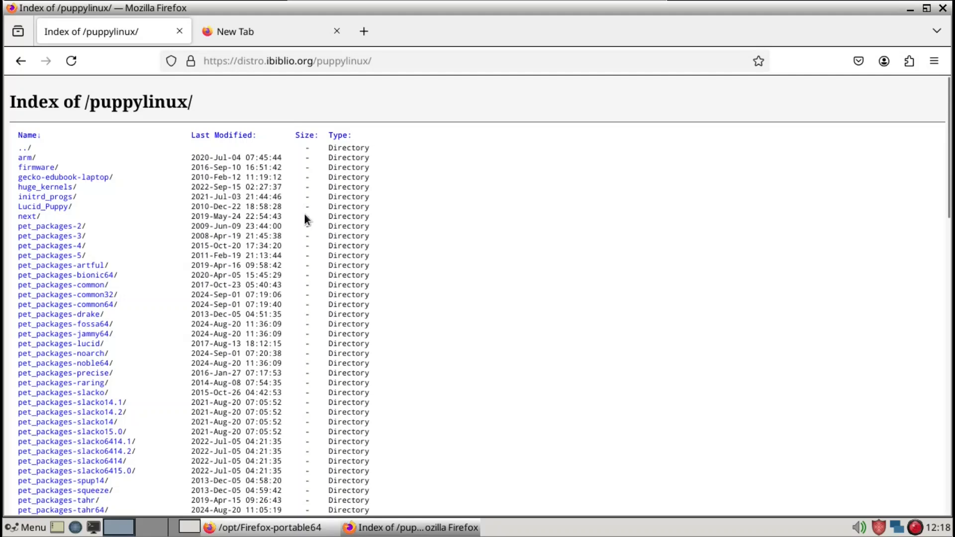
- Enlarge the index page to 133% and look through its list of pet_packages directories
{"action": "key", "text": "ctrl+plus"}
{"action": "key", "text": "ctrl+plus"}
{"action": "key", "text": "ctrl+plus"}
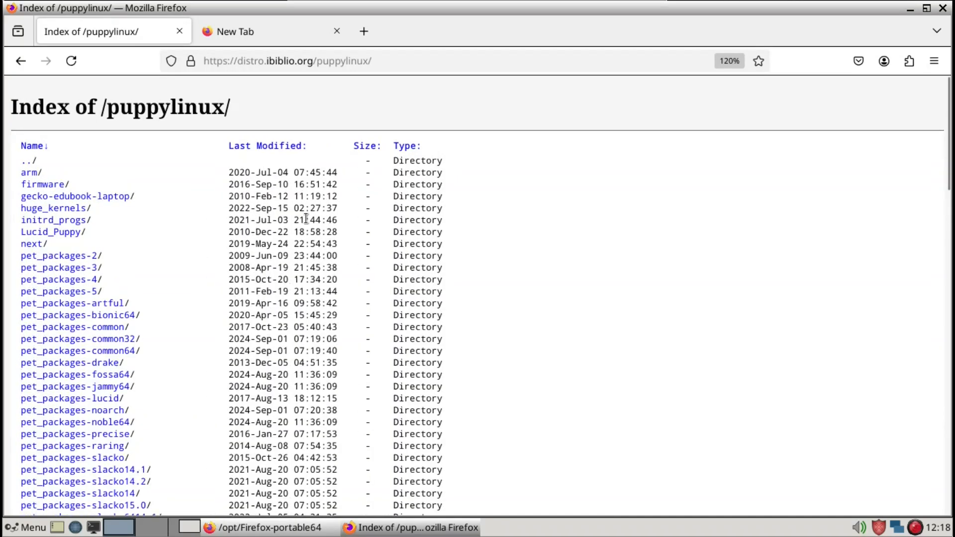
{"action": "scroll", "coordinate": [305, 222], "scroll_direction": "down", "scroll_amount": 10}
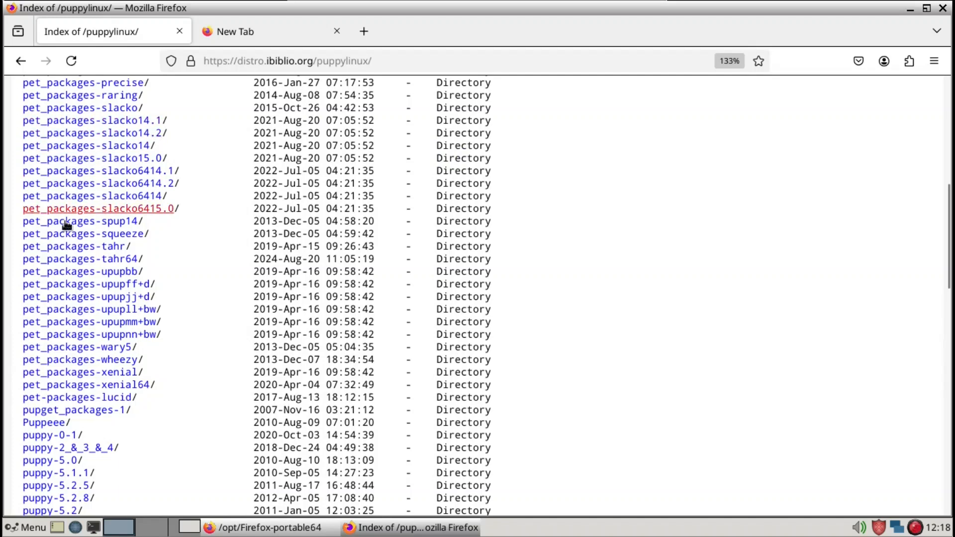
{"action": "scroll", "coordinate": [84, 289], "scroll_direction": "up", "scroll_amount": 6}
{"action": "scroll", "coordinate": [92, 236], "scroll_direction": "down", "scroll_amount": 3}
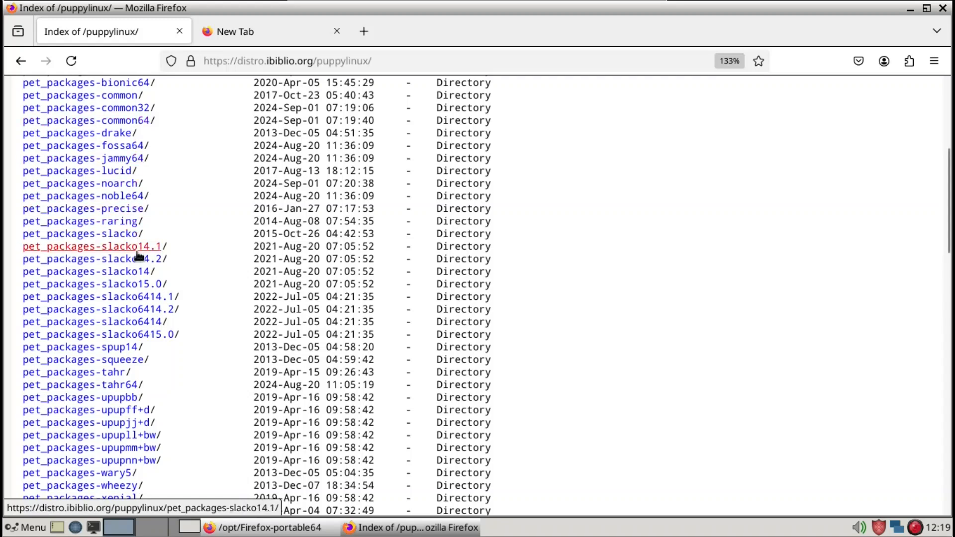
{"action": "scroll", "coordinate": [132, 312], "scroll_direction": "down", "scroll_amount": 3}
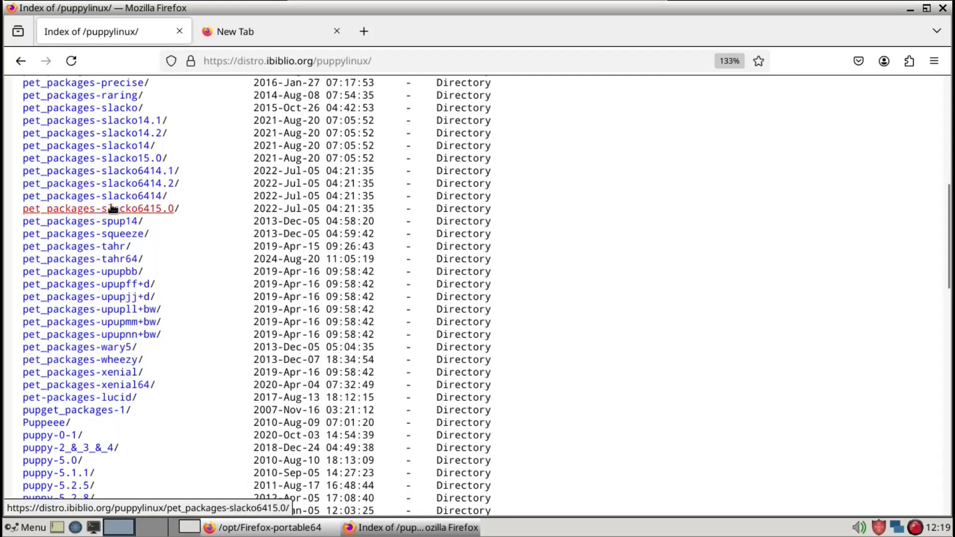
{"action": "scroll", "coordinate": [125, 190], "scroll_direction": "up", "scroll_amount": 3}
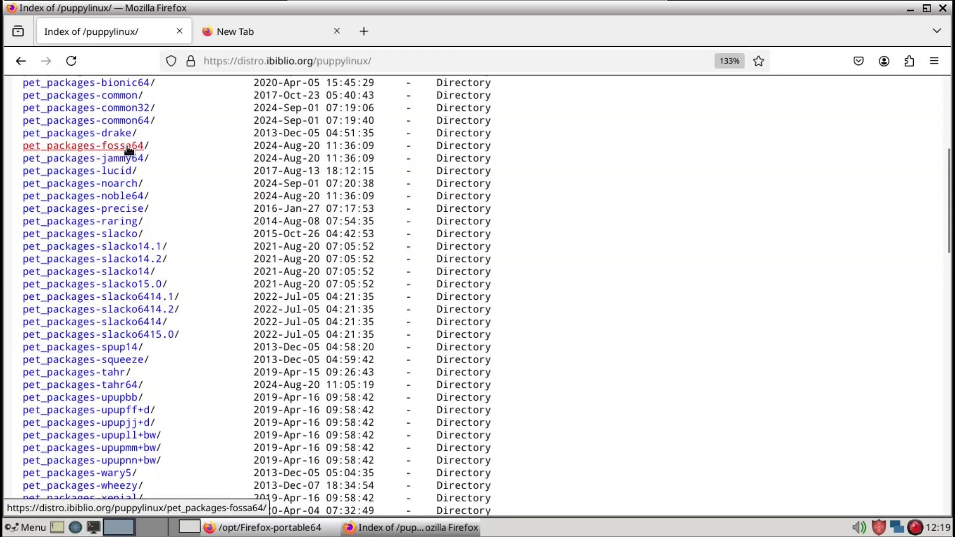
- Open the pet_packages-common64 directory and look through its files for a Firefox PET package
{"action": "left_click", "coordinate": [132, 124]}
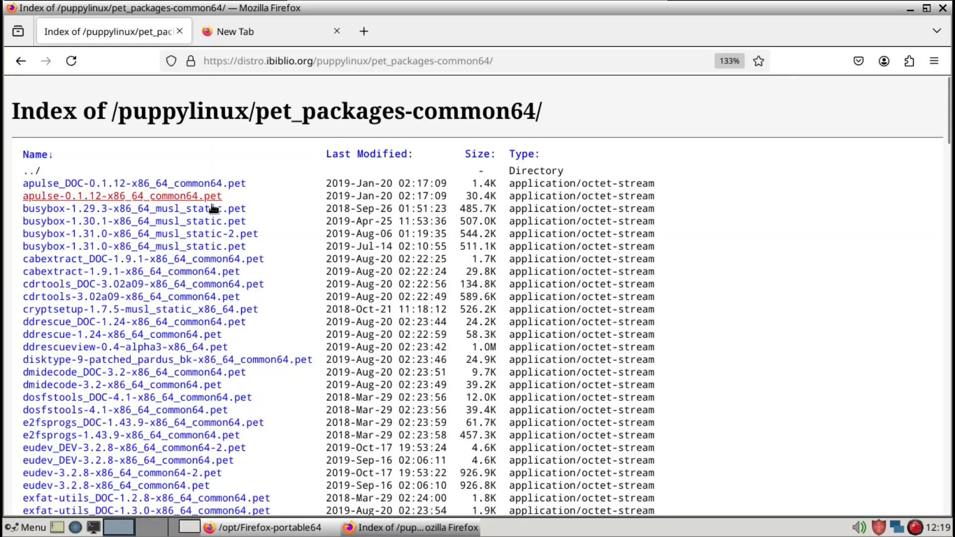
{"action": "scroll", "coordinate": [72, 400], "scroll_direction": "down", "scroll_amount": 5}
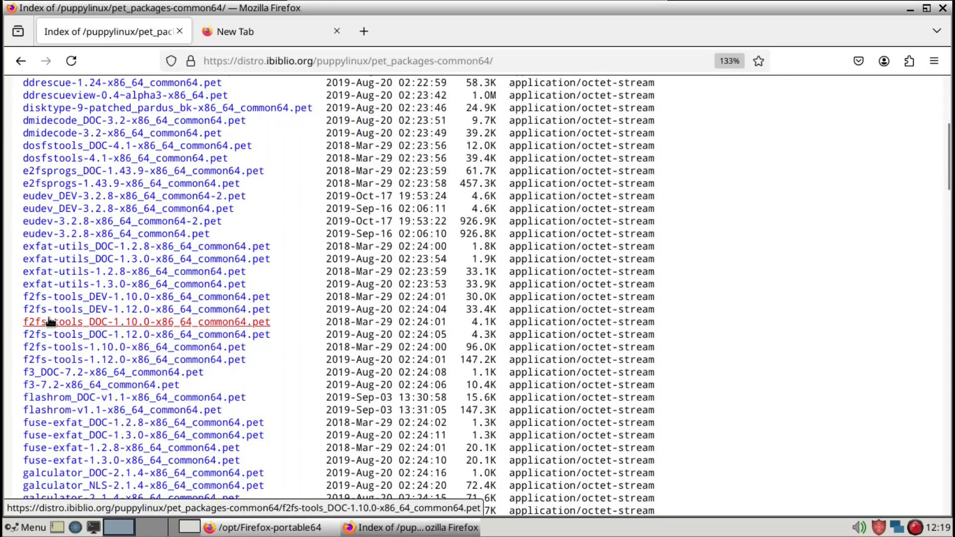
{"action": "scroll", "coordinate": [49, 322], "scroll_direction": "up", "scroll_amount": 5}
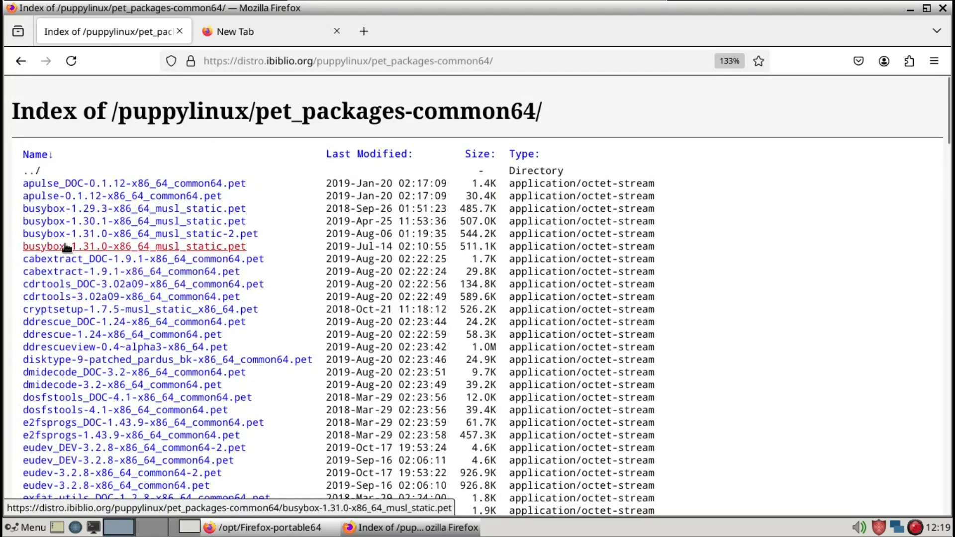
{"action": "scroll", "coordinate": [83, 308], "scroll_direction": "down", "scroll_amount": 5}
{"action": "scroll", "coordinate": [82, 309], "scroll_direction": "down", "scroll_amount": 1}
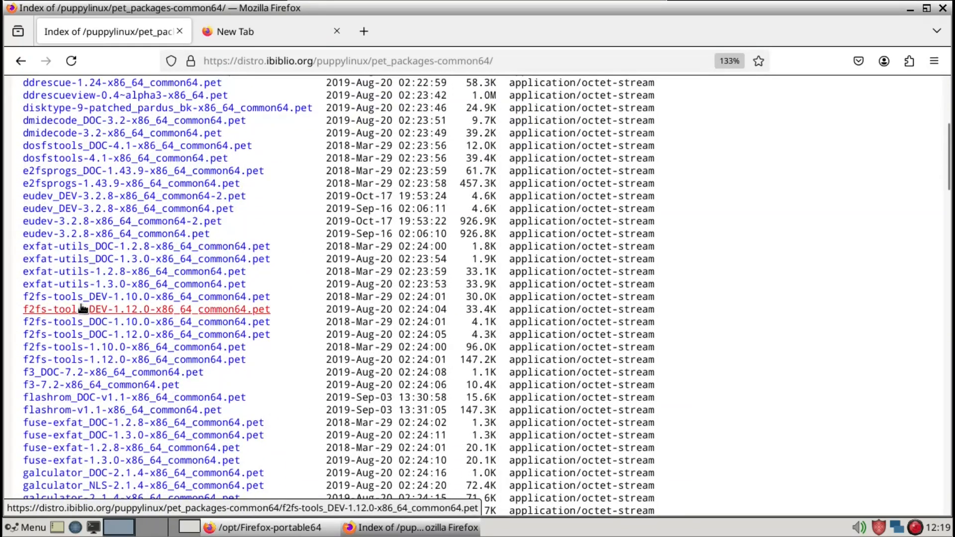
{"action": "scroll", "coordinate": [82, 309], "scroll_direction": "down", "scroll_amount": 3}
{"action": "scroll", "coordinate": [98, 361], "scroll_direction": "down", "scroll_amount": 6}
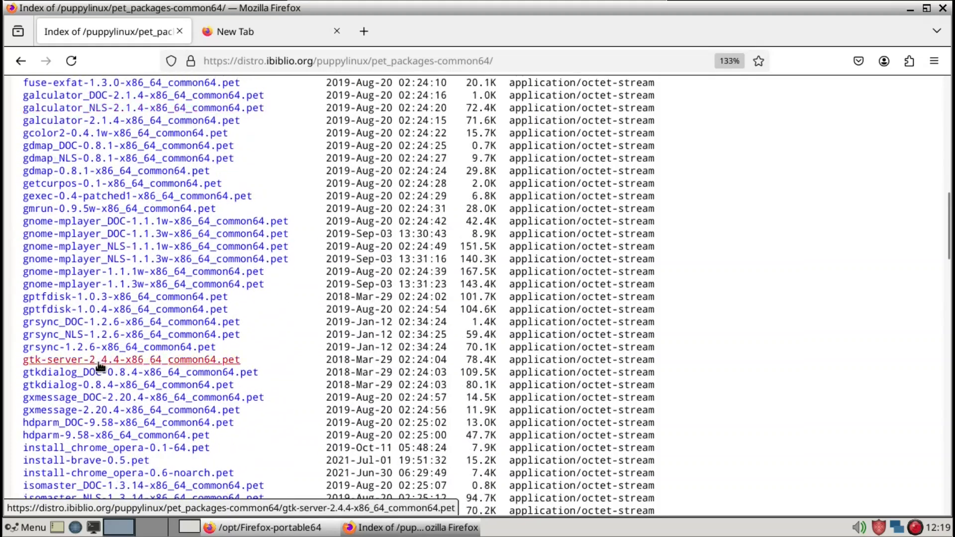
{"action": "scroll", "coordinate": [104, 377], "scroll_direction": "down", "scroll_amount": 5}
{"action": "scroll", "coordinate": [104, 376], "scroll_direction": "down", "scroll_amount": 7}
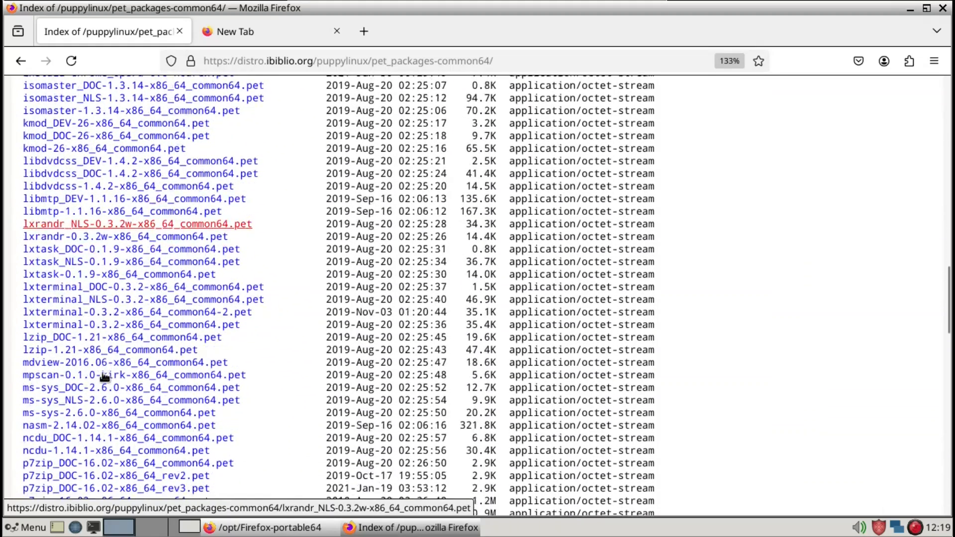
{"action": "scroll", "coordinate": [105, 377], "scroll_direction": "down", "scroll_amount": 7}
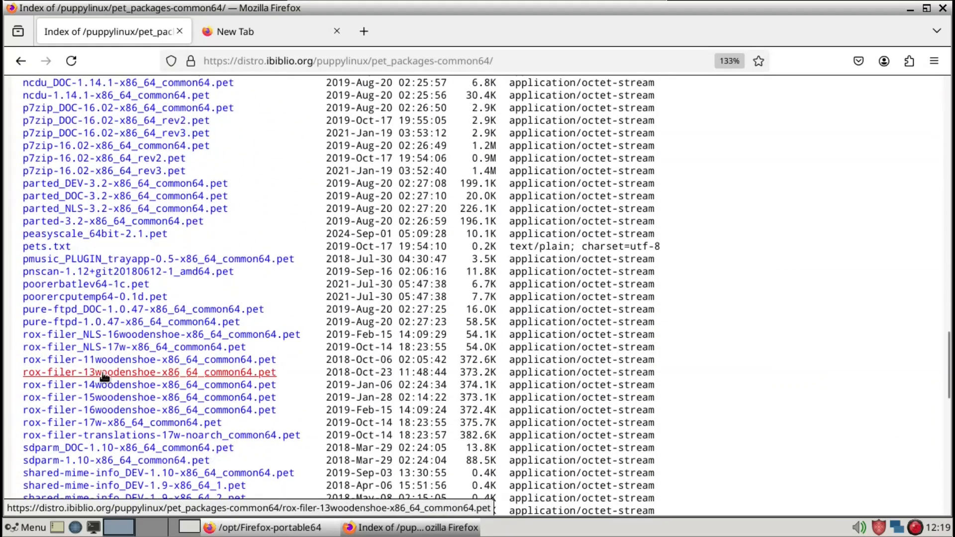
{"action": "scroll", "coordinate": [105, 377], "scroll_direction": "up", "scroll_amount": 14}
{"action": "scroll", "coordinate": [104, 377], "scroll_direction": "up", "scroll_amount": 14}
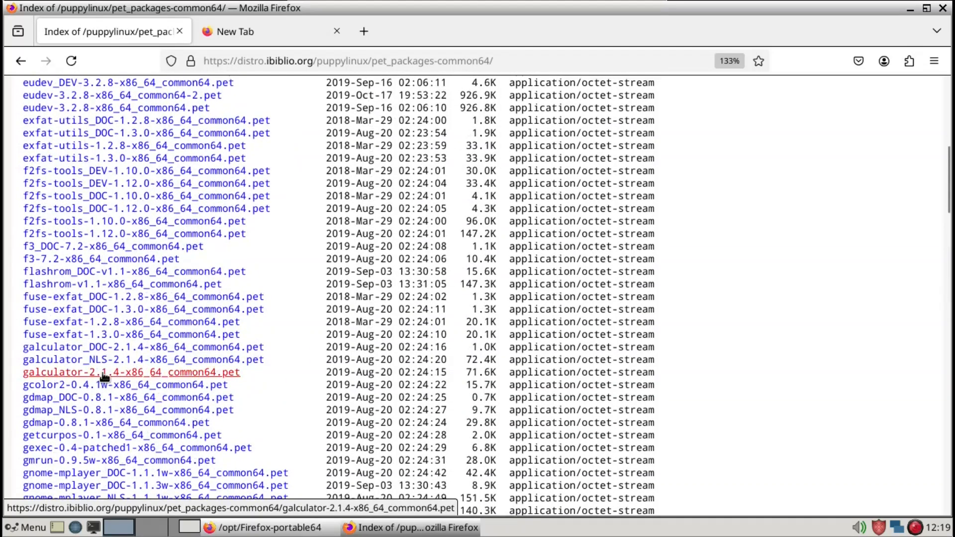
- Return to the puppylinux index, open pet_packages-fossa64 and download firefox-77.0.1-x86_64.pet
{"action": "key", "text": "alt+Left"}
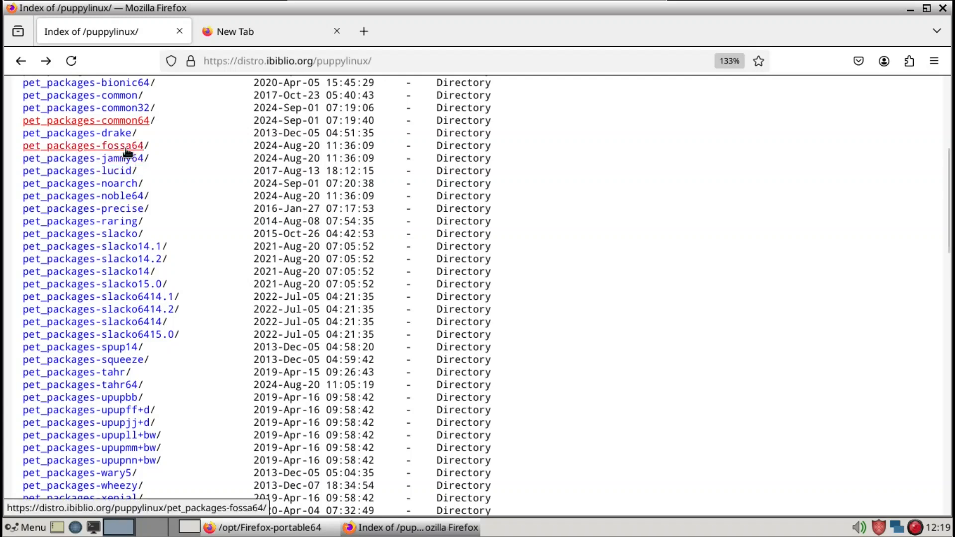
{"action": "left_click", "coordinate": [126, 147]}
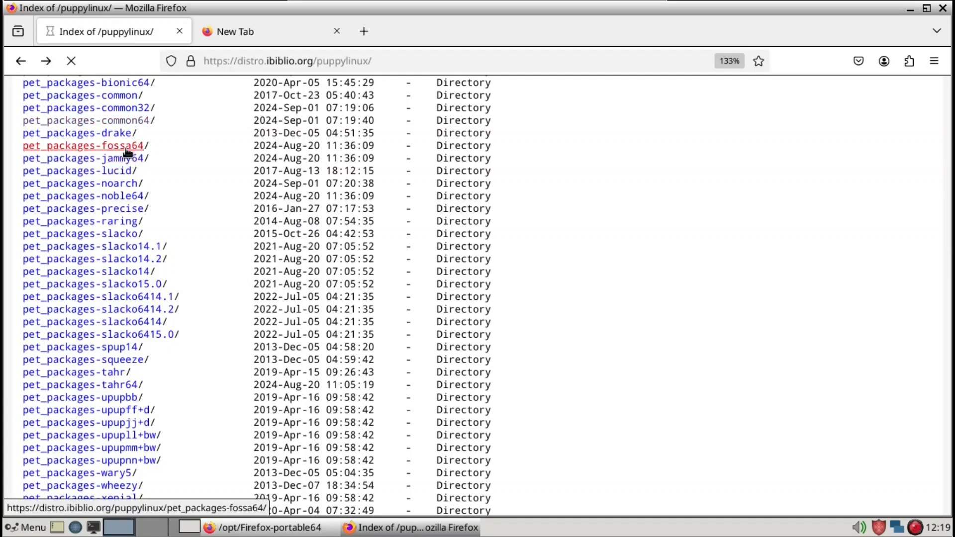
{"action": "scroll", "coordinate": [191, 277], "scroll_direction": "down", "scroll_amount": 3}
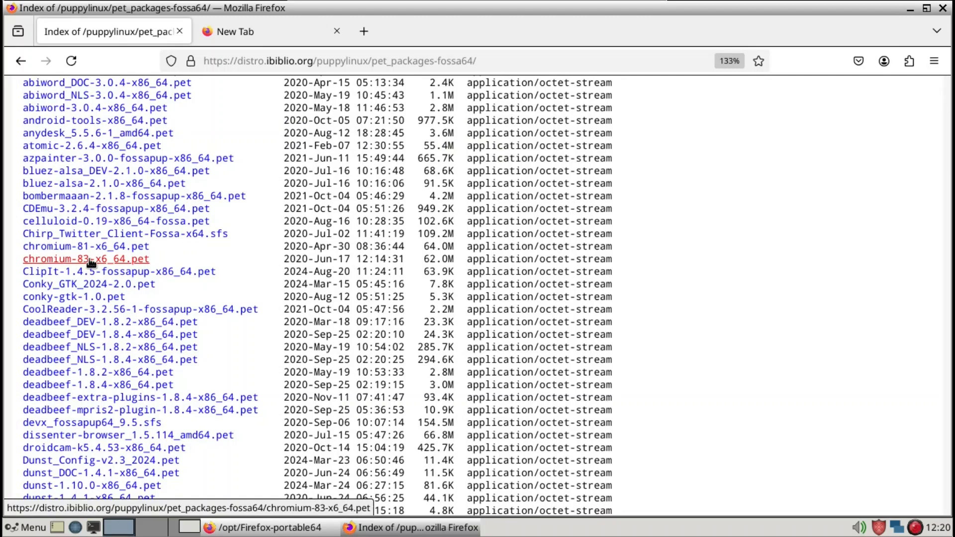
{"action": "scroll", "coordinate": [91, 263], "scroll_direction": "down", "scroll_amount": 5}
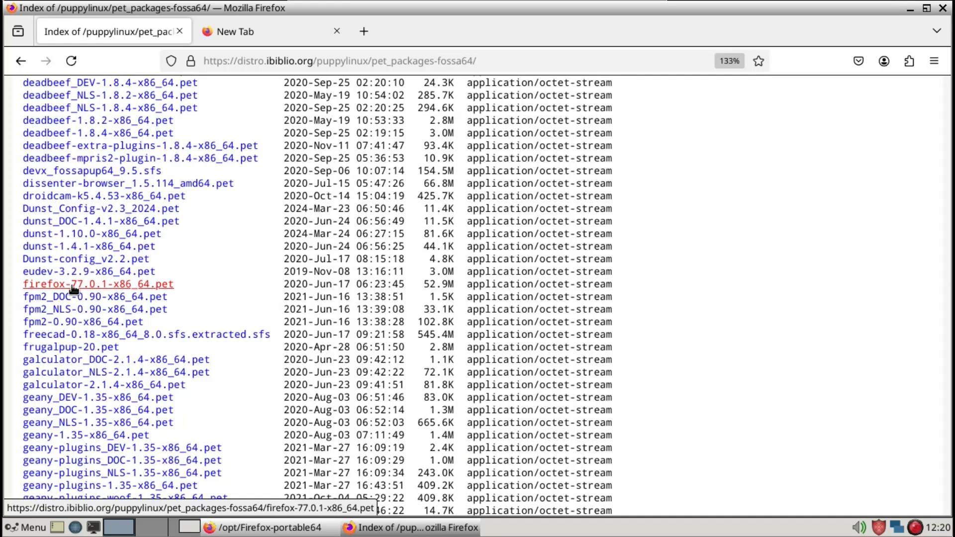
{"action": "left_click", "coordinate": [73, 286]}
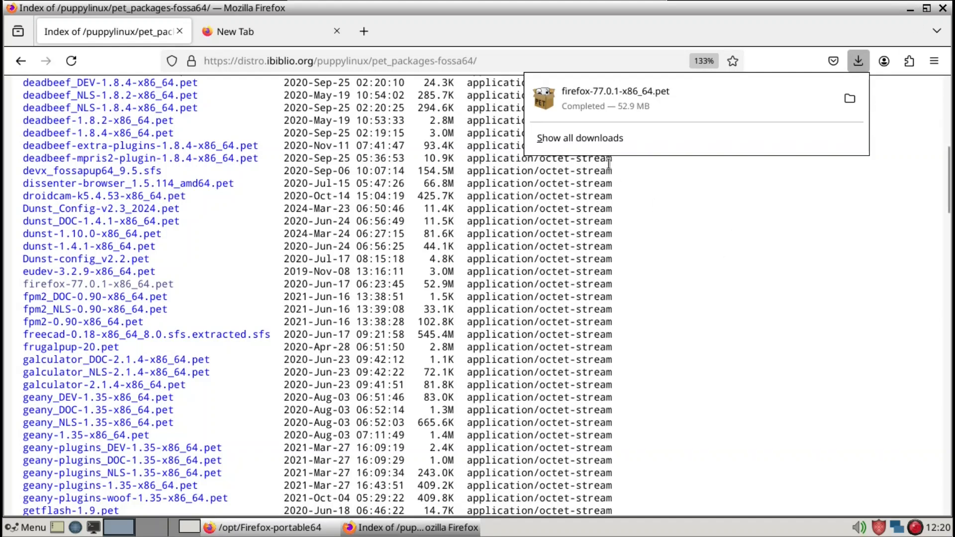
- Show all downloads in the Library, and close both the Library and the browser windows
{"action": "left_click", "coordinate": [583, 138]}
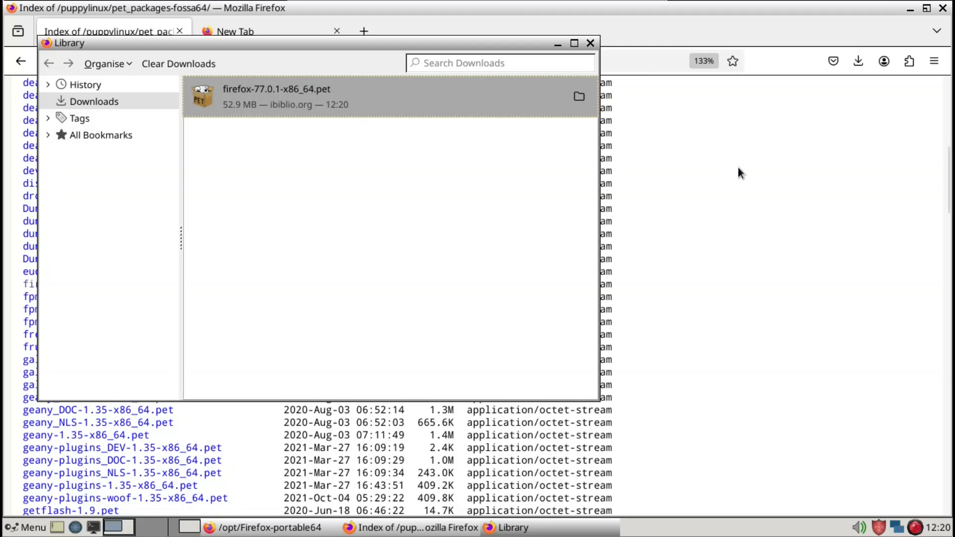
{"action": "key", "text": "alt+F4"}
{"action": "key", "text": "alt+F4"}
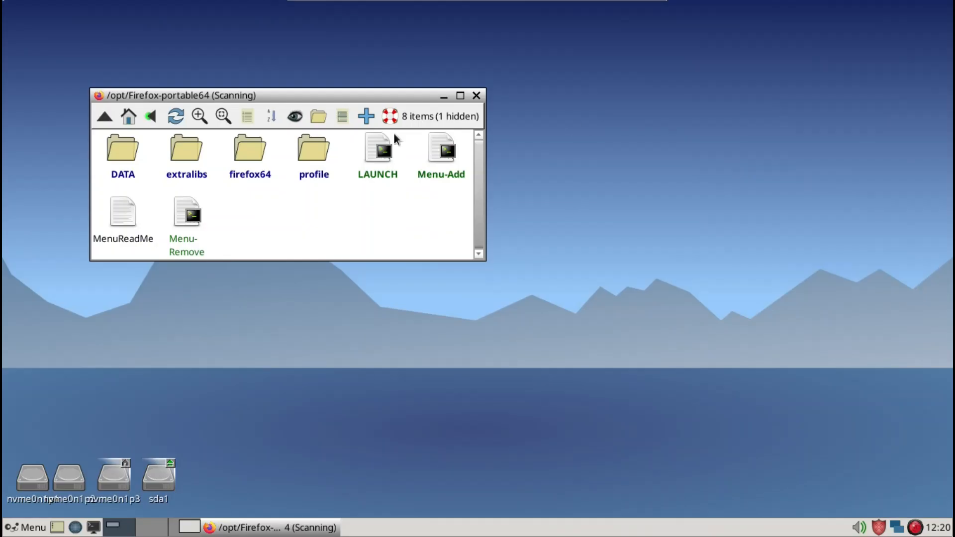
- From the home folder's Downloads, call up the install prompt for firefox-77.0.1-x86_64.pet, and close it and the folder without installing
{"action": "left_click", "coordinate": [134, 124]}
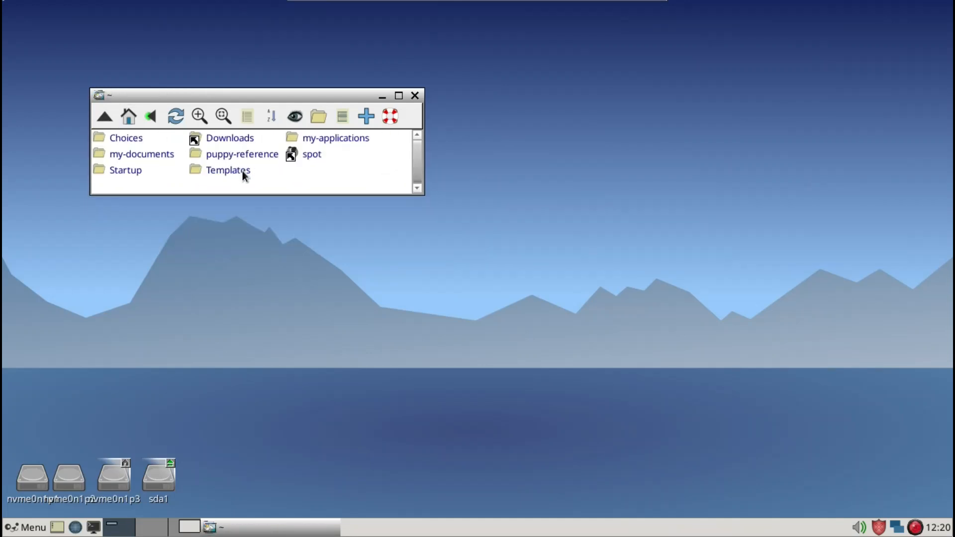
{"action": "left_click", "coordinate": [236, 136]}
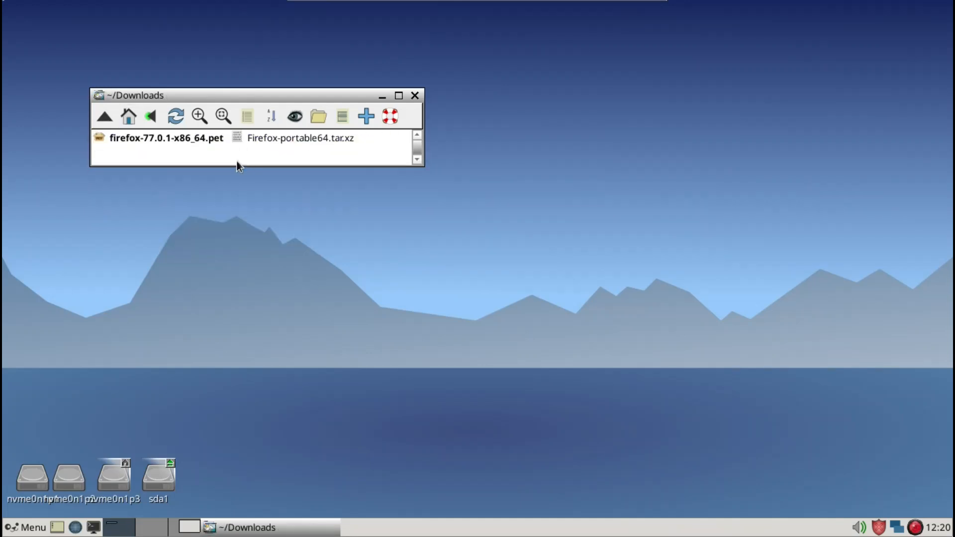
{"action": "left_click", "coordinate": [186, 138]}
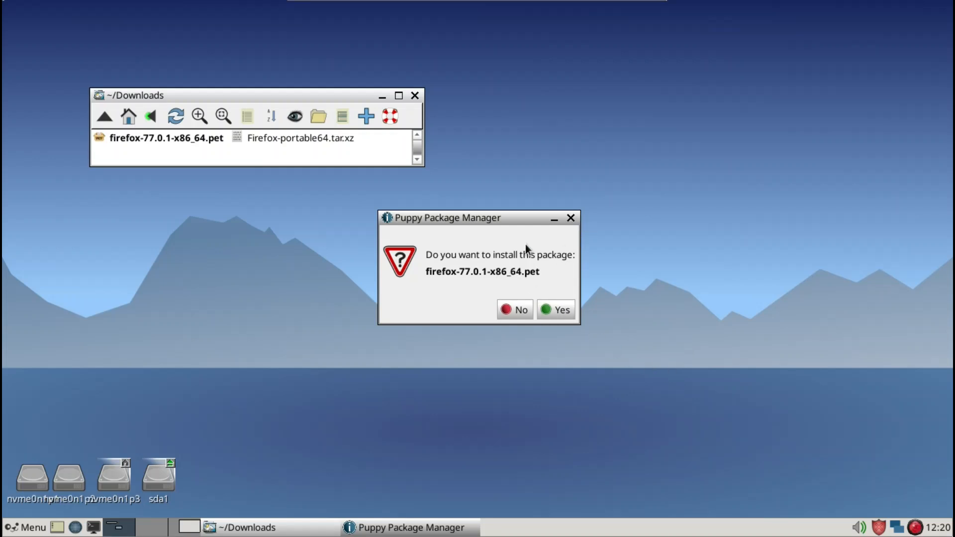
{"action": "left_click", "coordinate": [571, 218]}
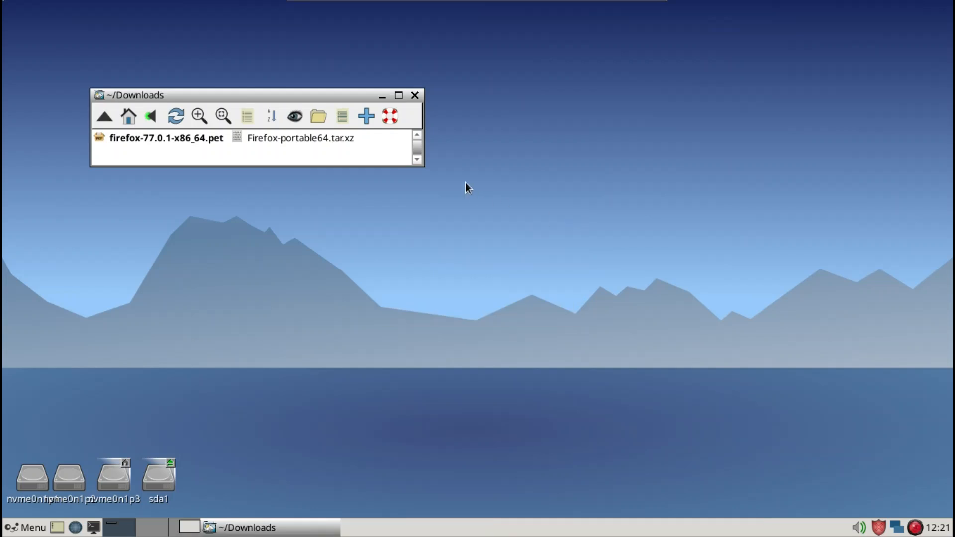
{"action": "left_click", "coordinate": [415, 96]}
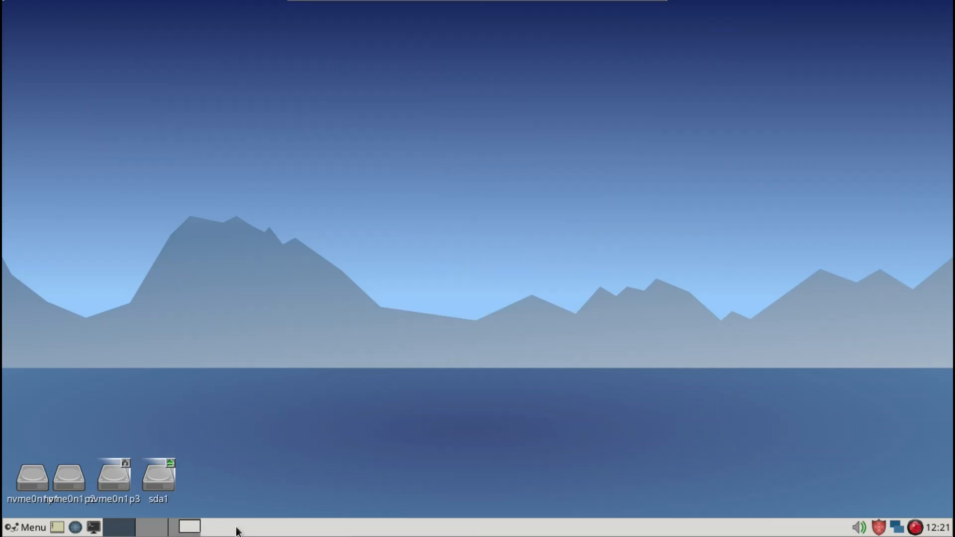
{"action": "left_click", "coordinate": [185, 528]}
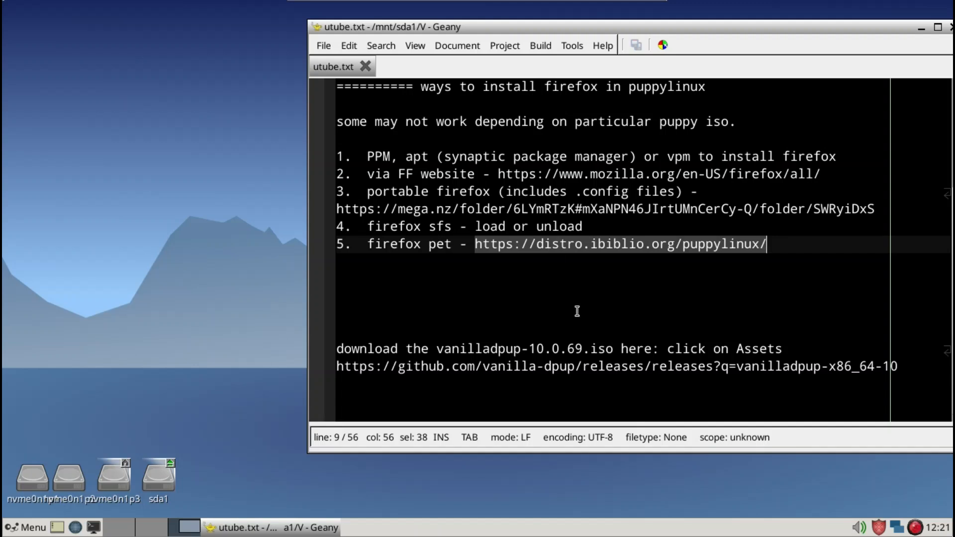
{"action": "scroll", "coordinate": [577, 311], "scroll_direction": "down", "scroll_amount": 1}
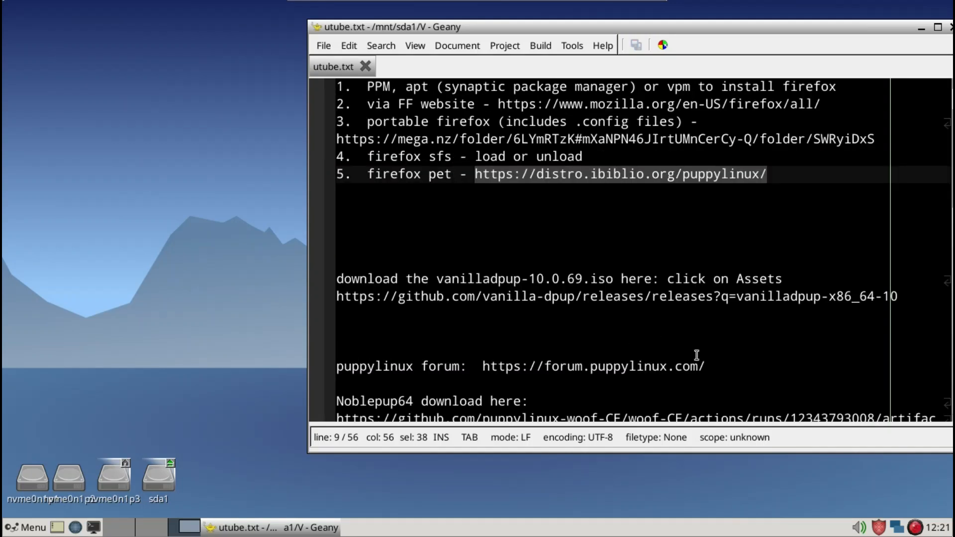
{"action": "left_click", "coordinate": [712, 362]}
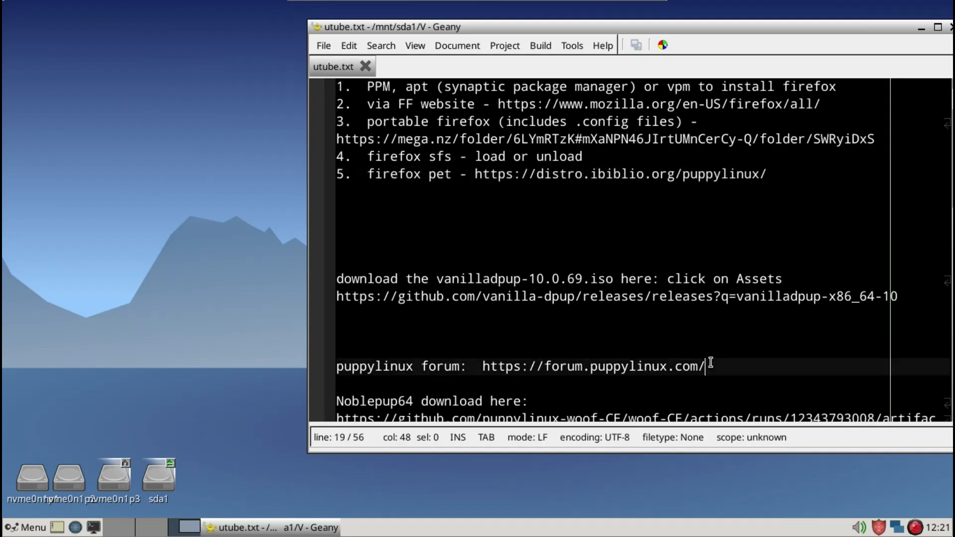